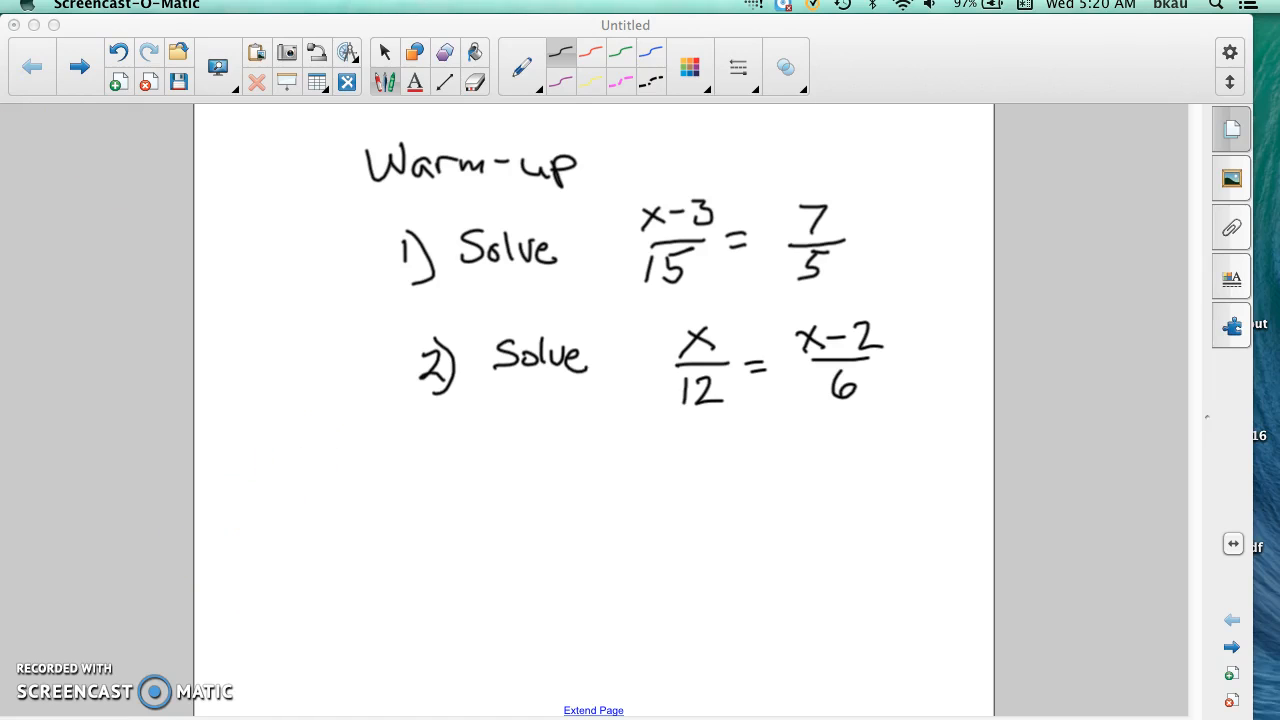
Step: Minimize the warm-up notebook page and switch to the FrequencyDistributions1.doc worksheet in Word
left_click(33, 26)
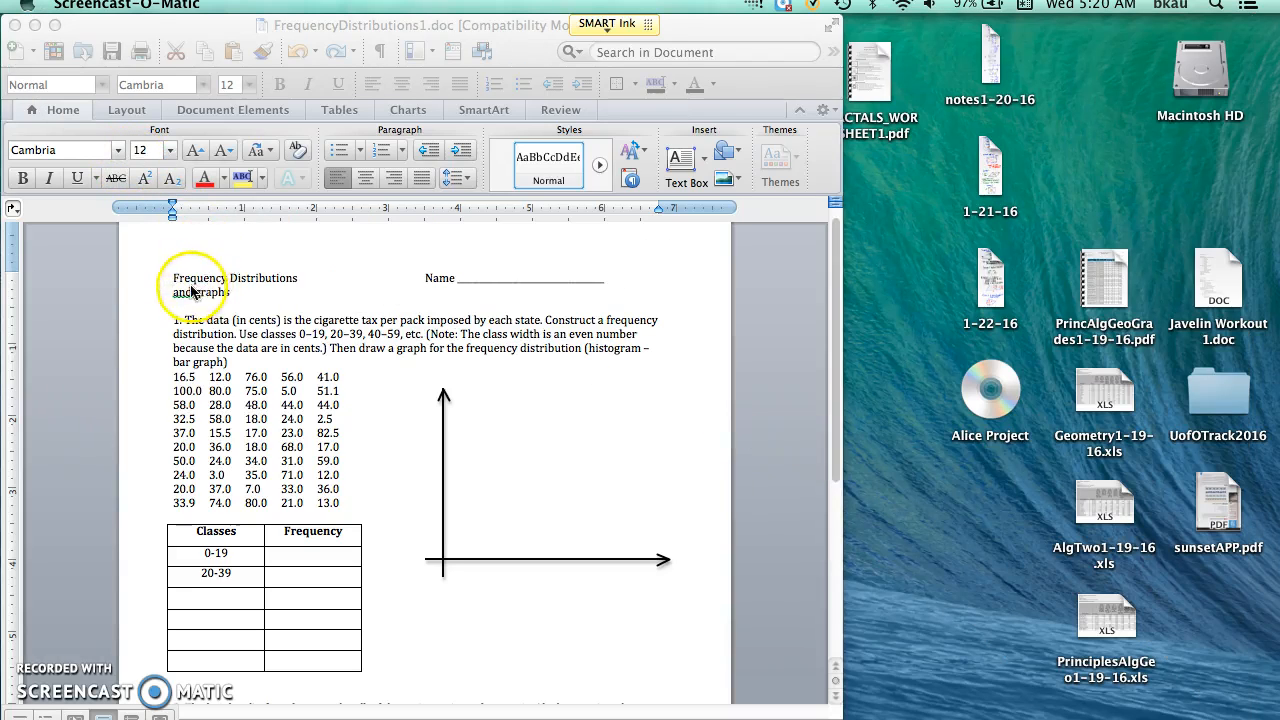
left_click(531, 405)
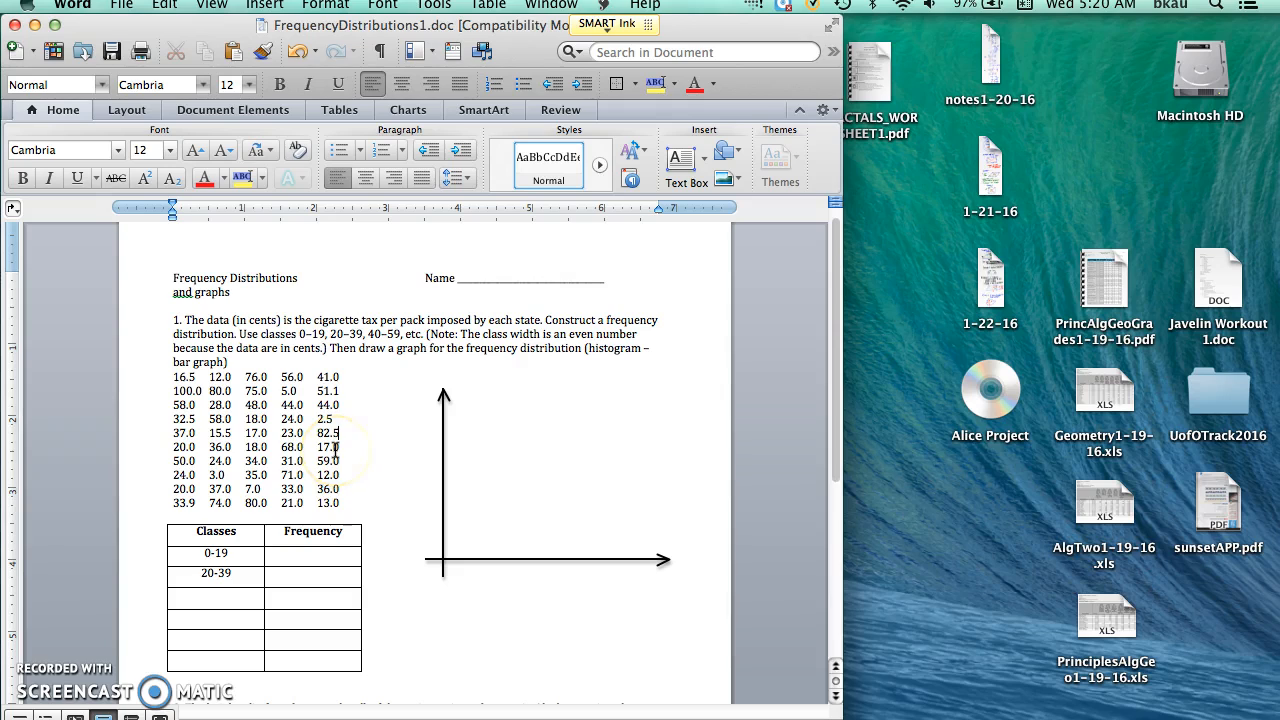
left_click(296, 552)
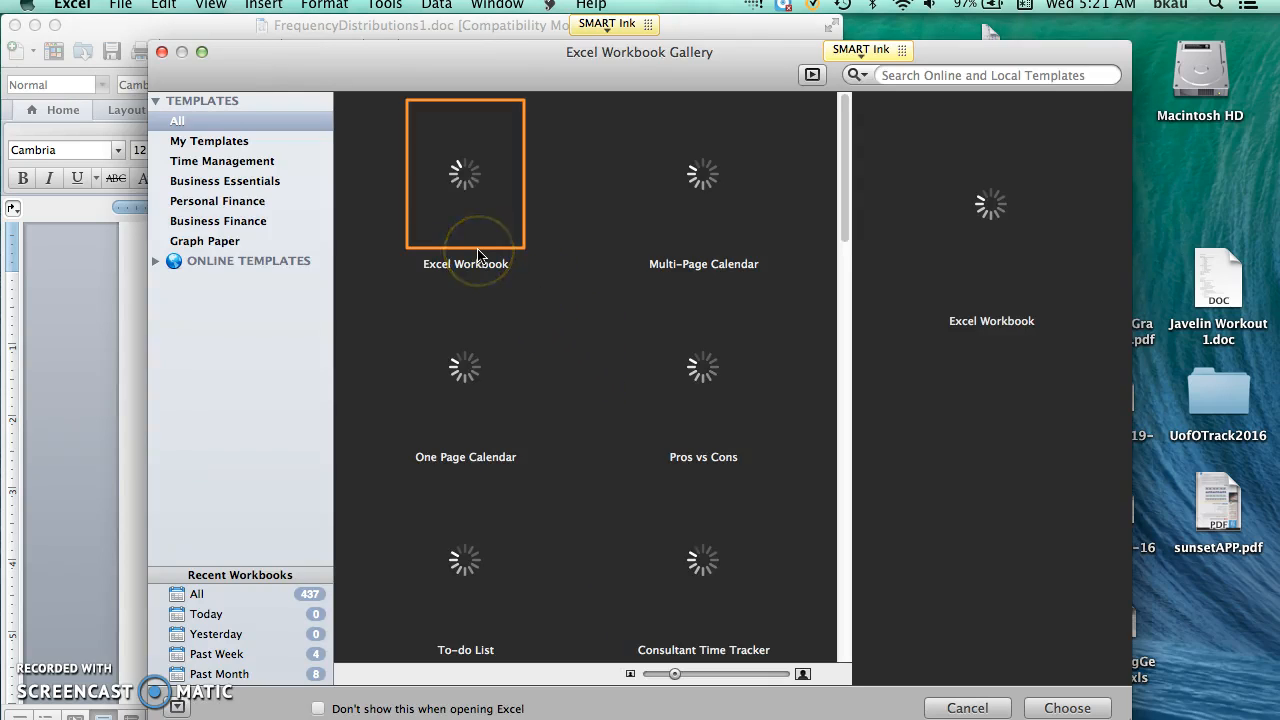
Step: Create a new blank workbook in Excel from the Excel Workbook template
left_click(457, 188)
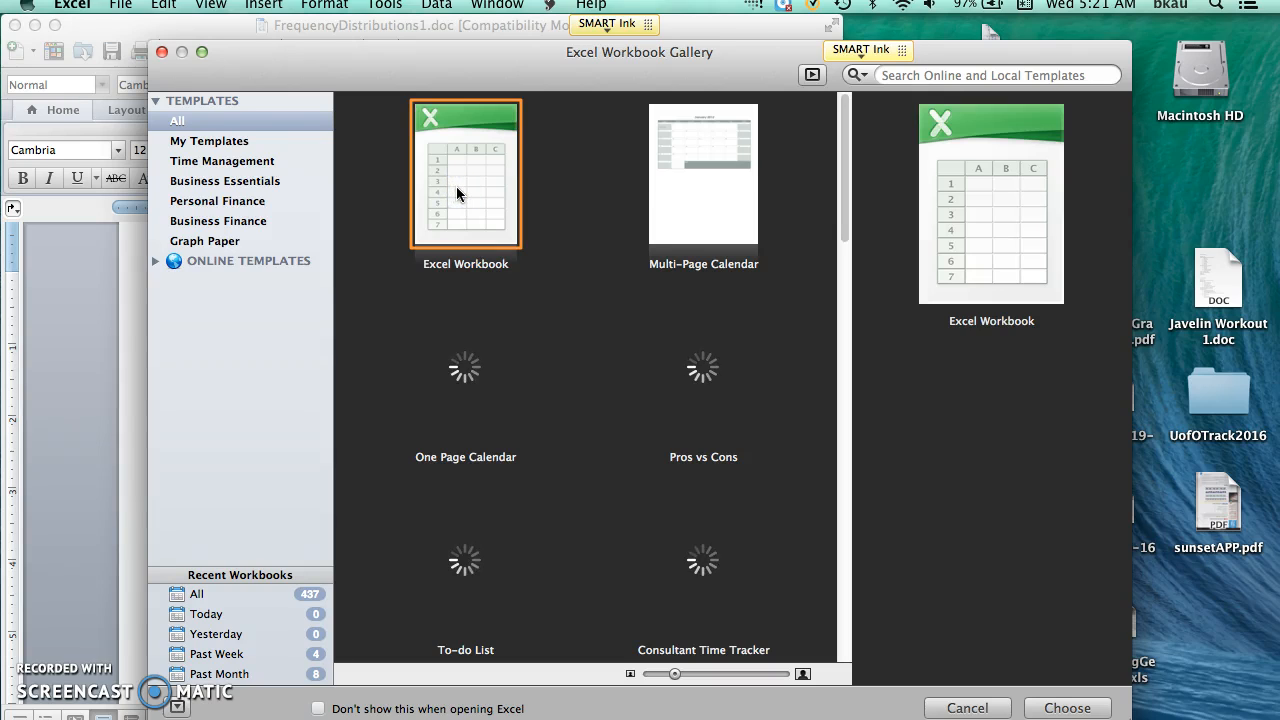
double_click(461, 190)
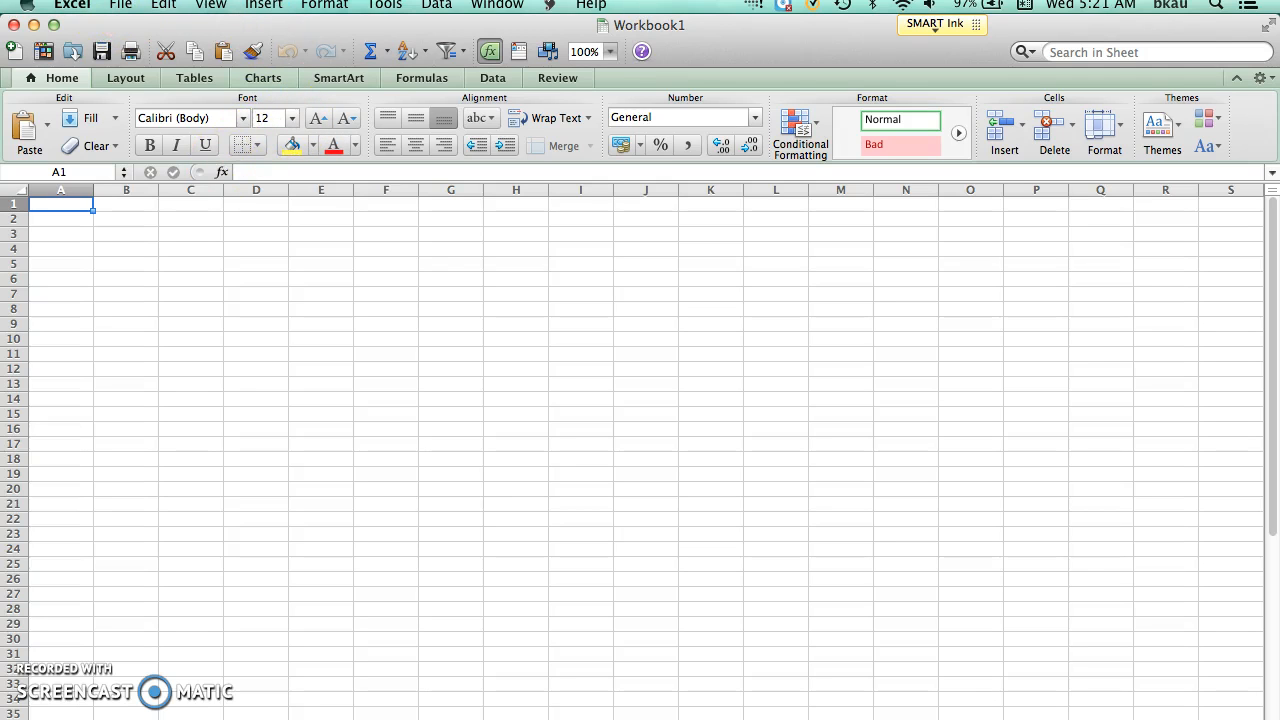
left_click(165, 6)
left_click(166, 7)
left_click(165, 8)
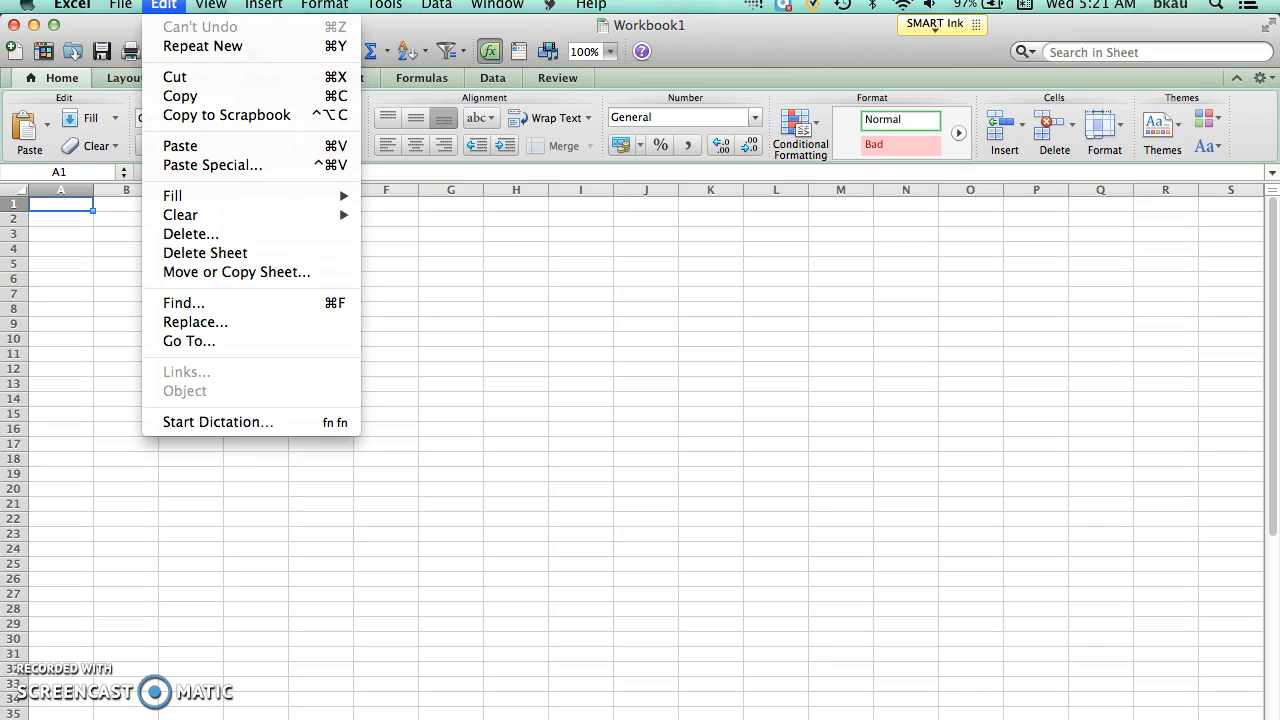
left_click(312, 354)
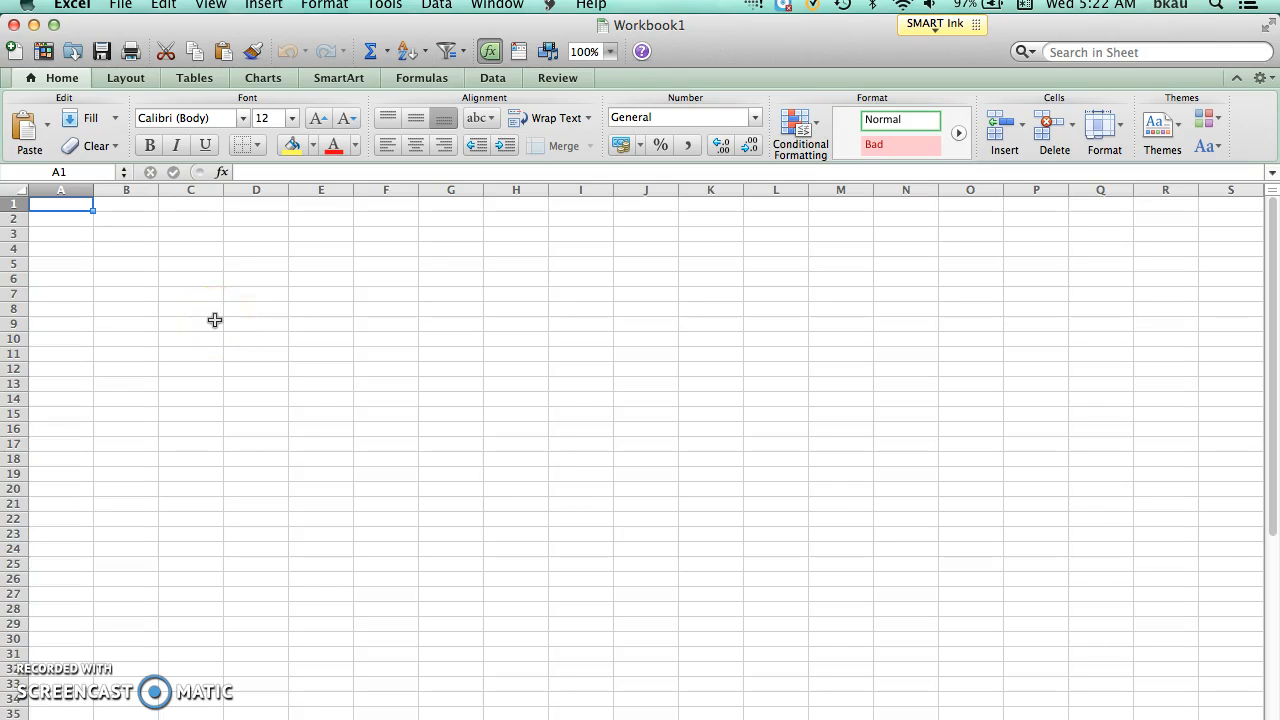
Step: Set the font size of all cells in the sheet to 18
key("super+a")
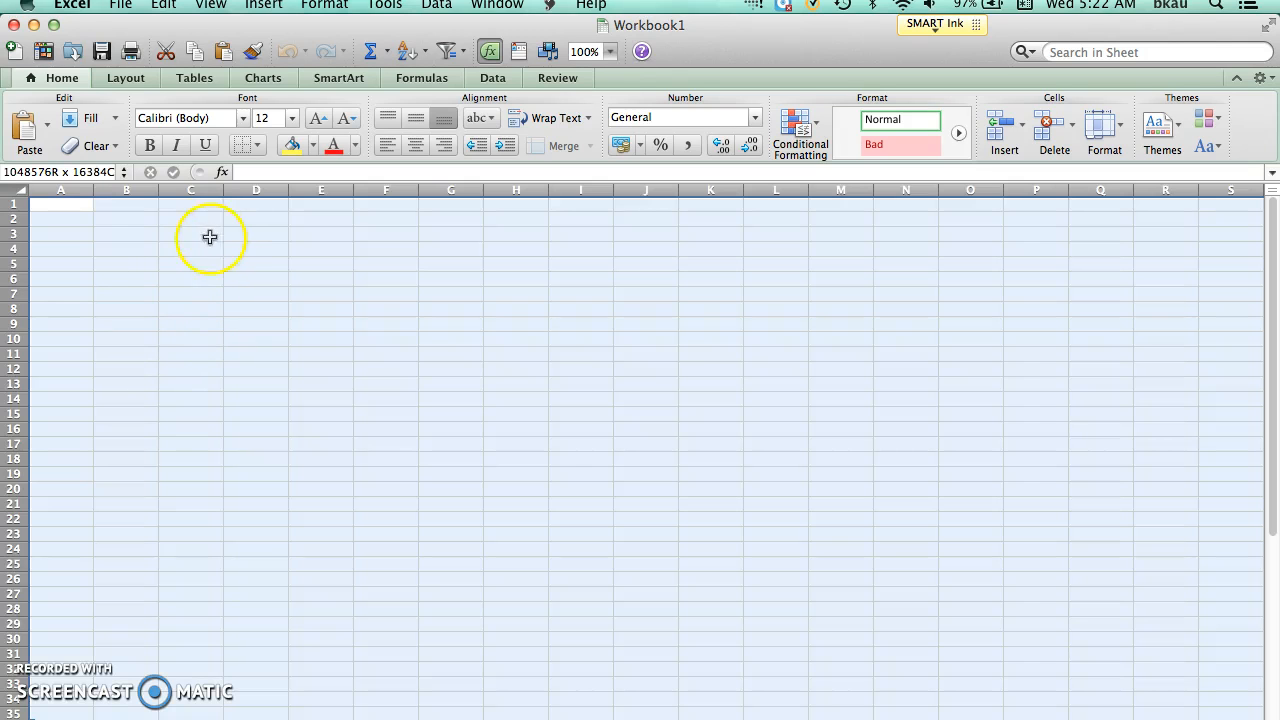
left_click(292, 118)
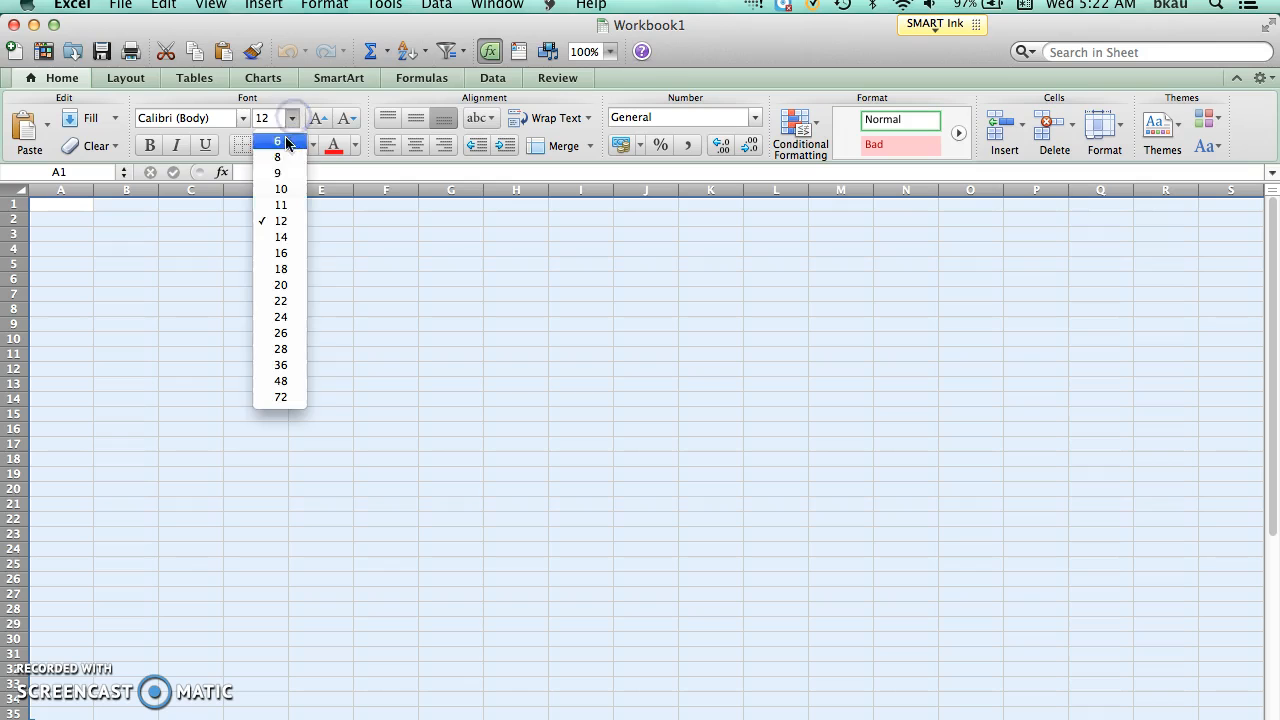
left_click(281, 269)
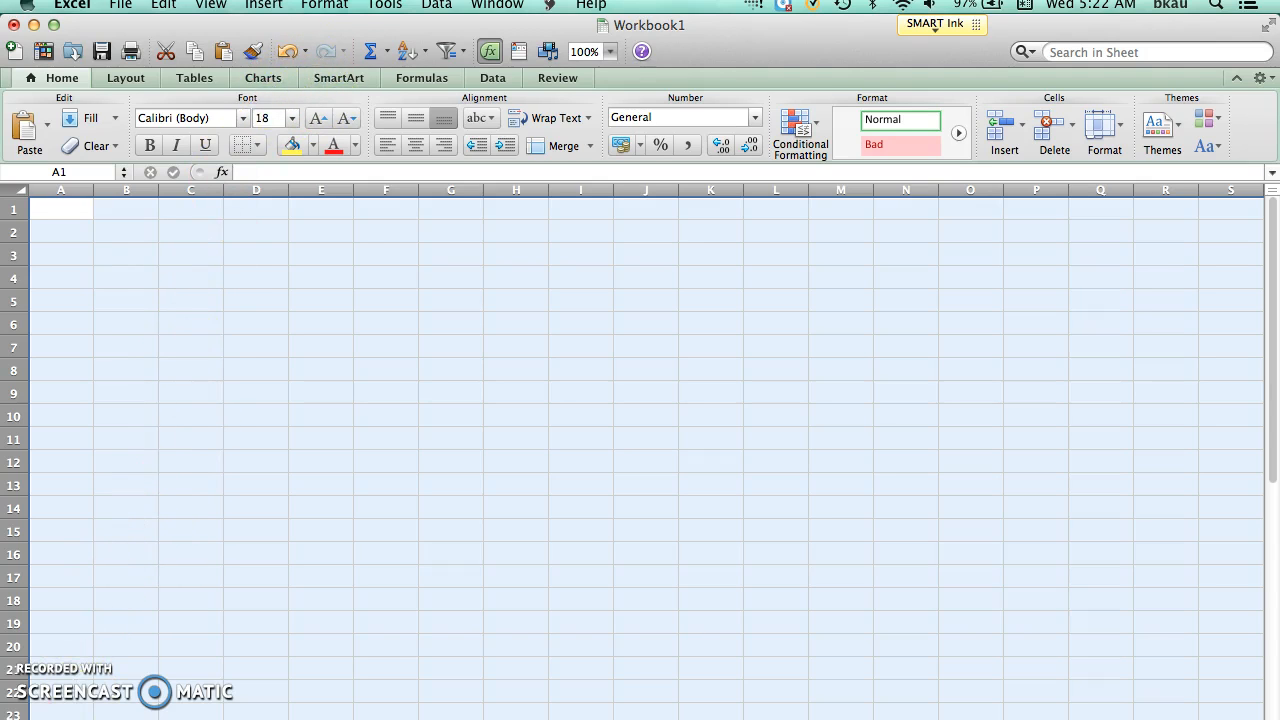
Step: Enter the heading "Tax per state" in cell A4 and widen column A to fit it
left_click(80, 278)
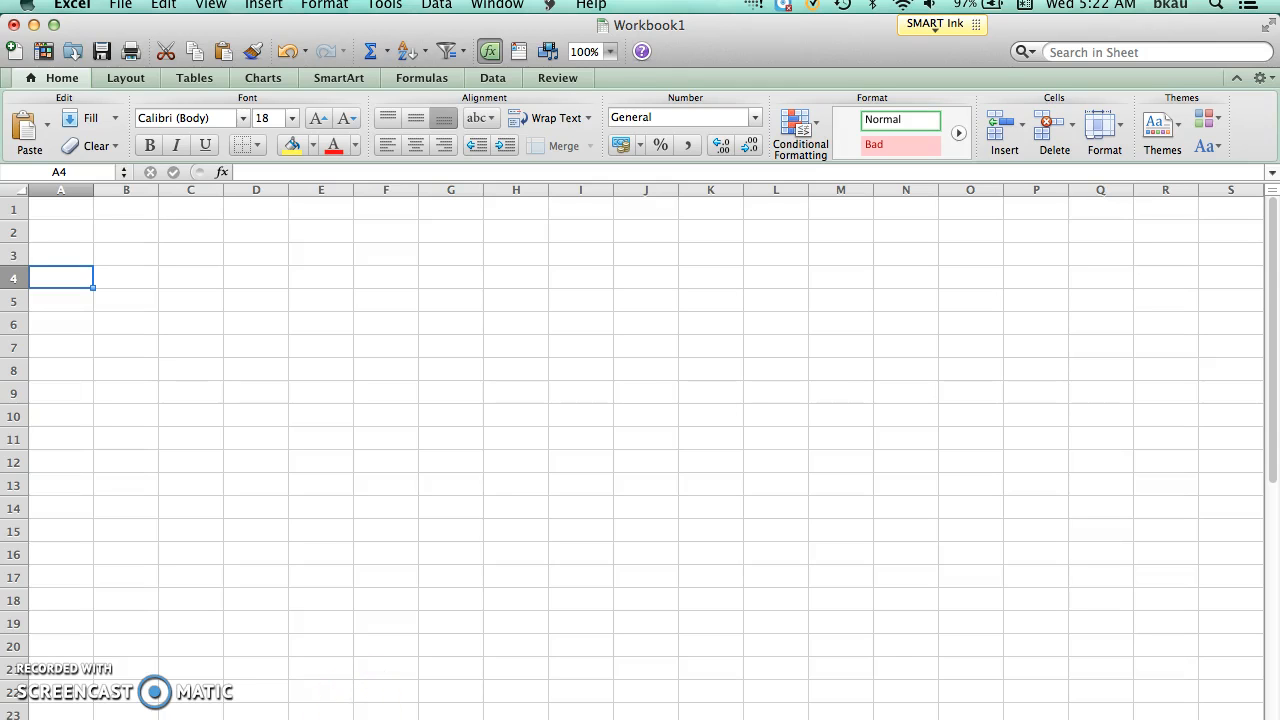
left_click(556, 718)
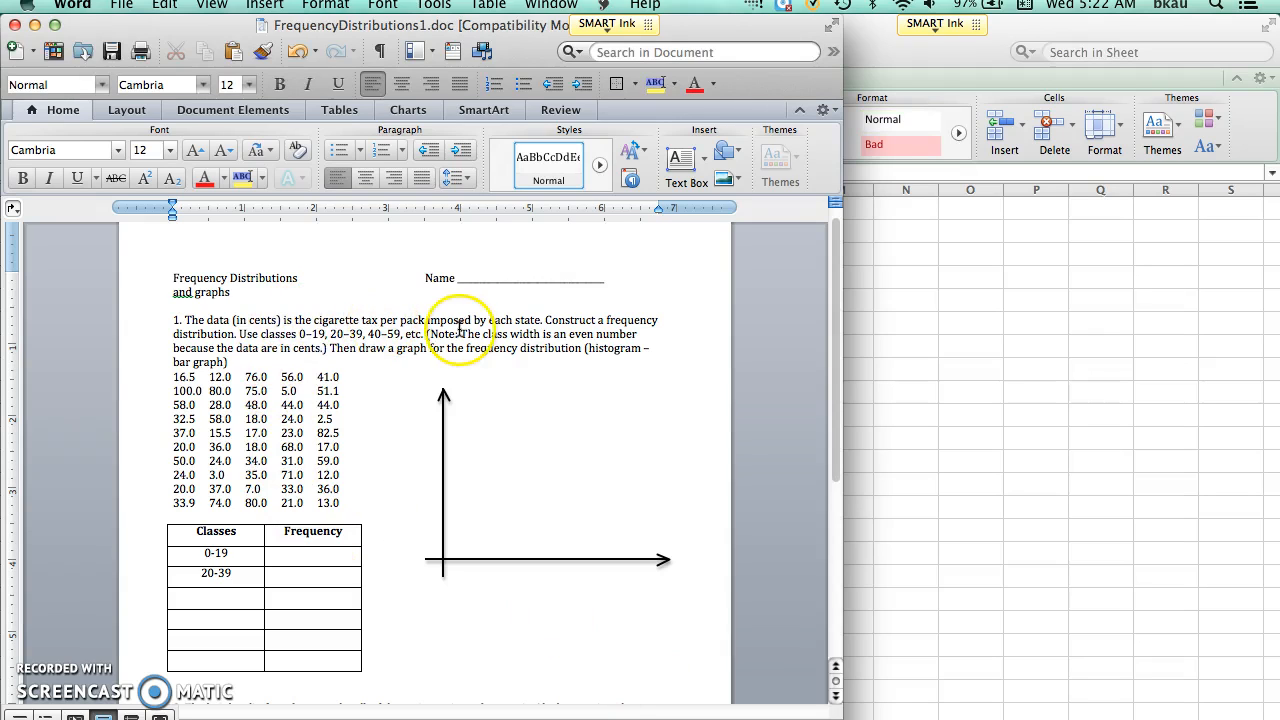
left_click(889, 347)
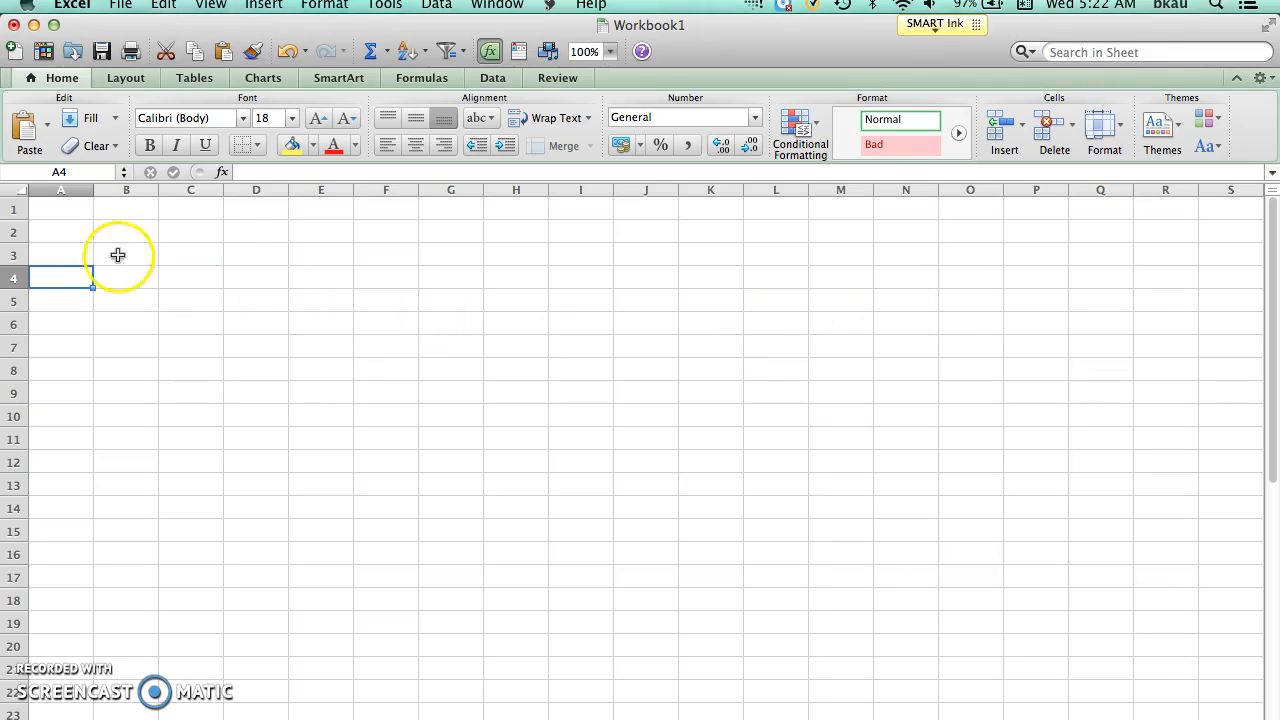
left_click(77, 281)
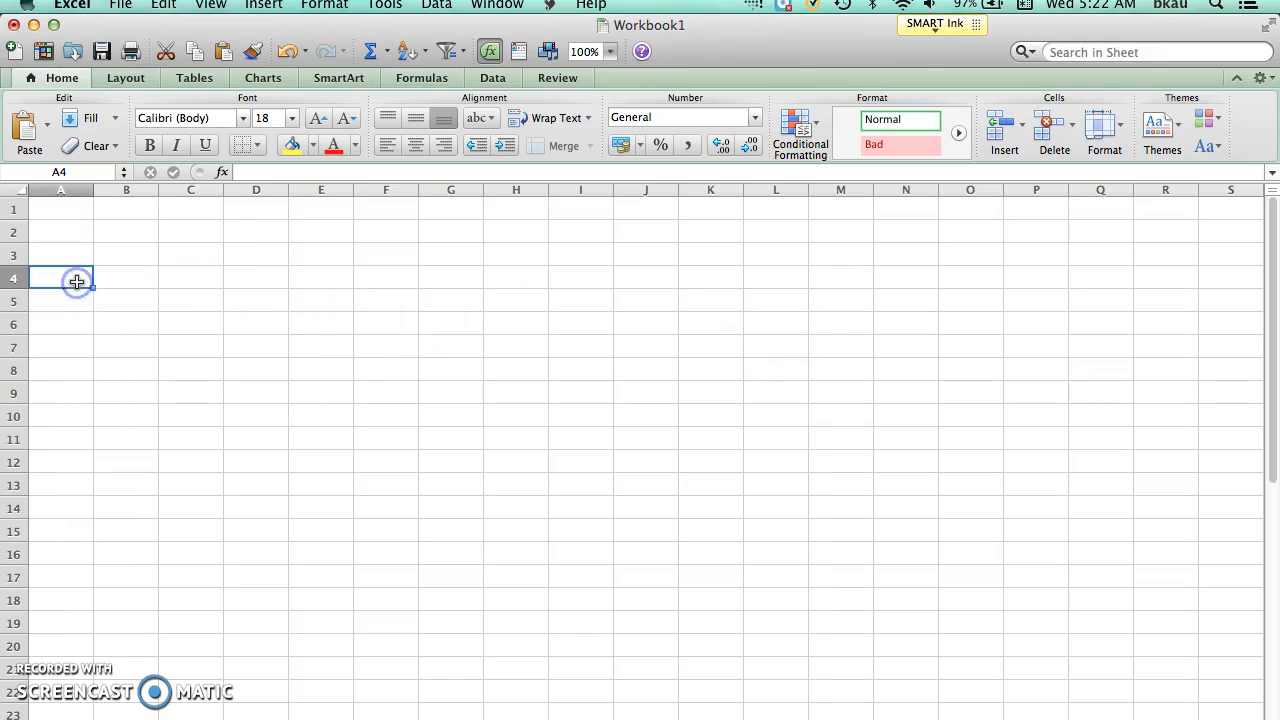
type("Tax")
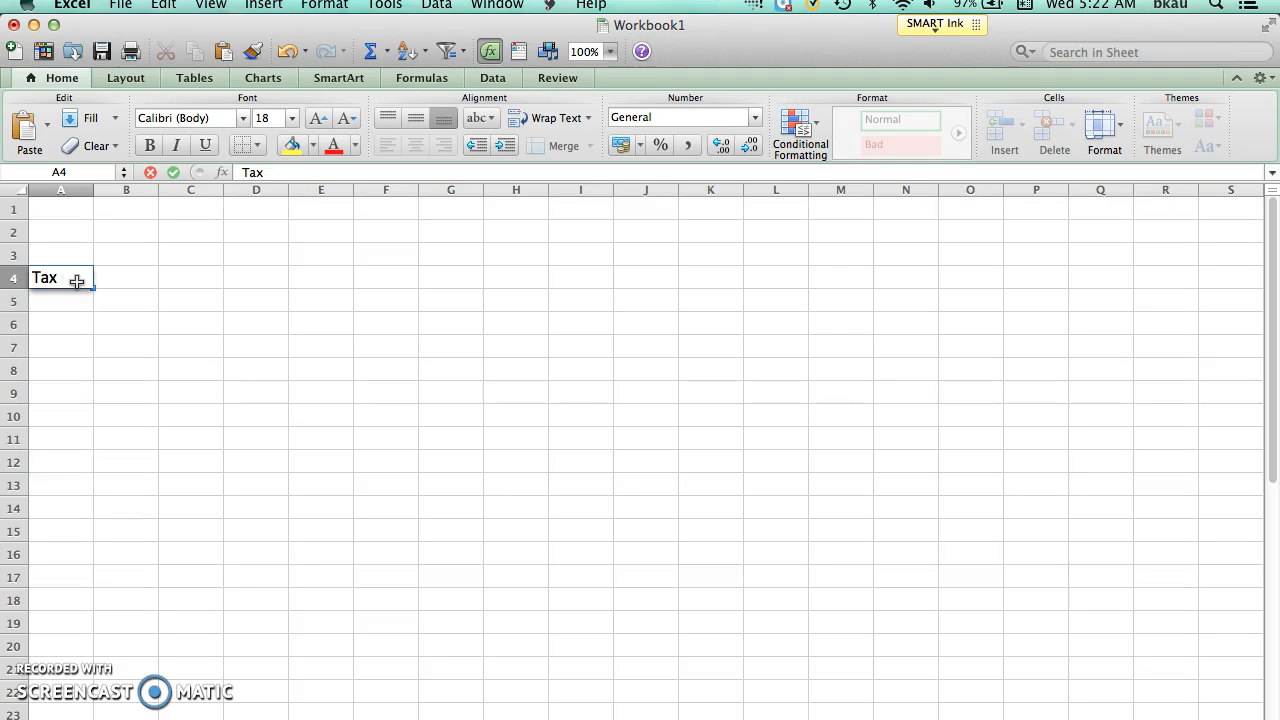
type("per a")
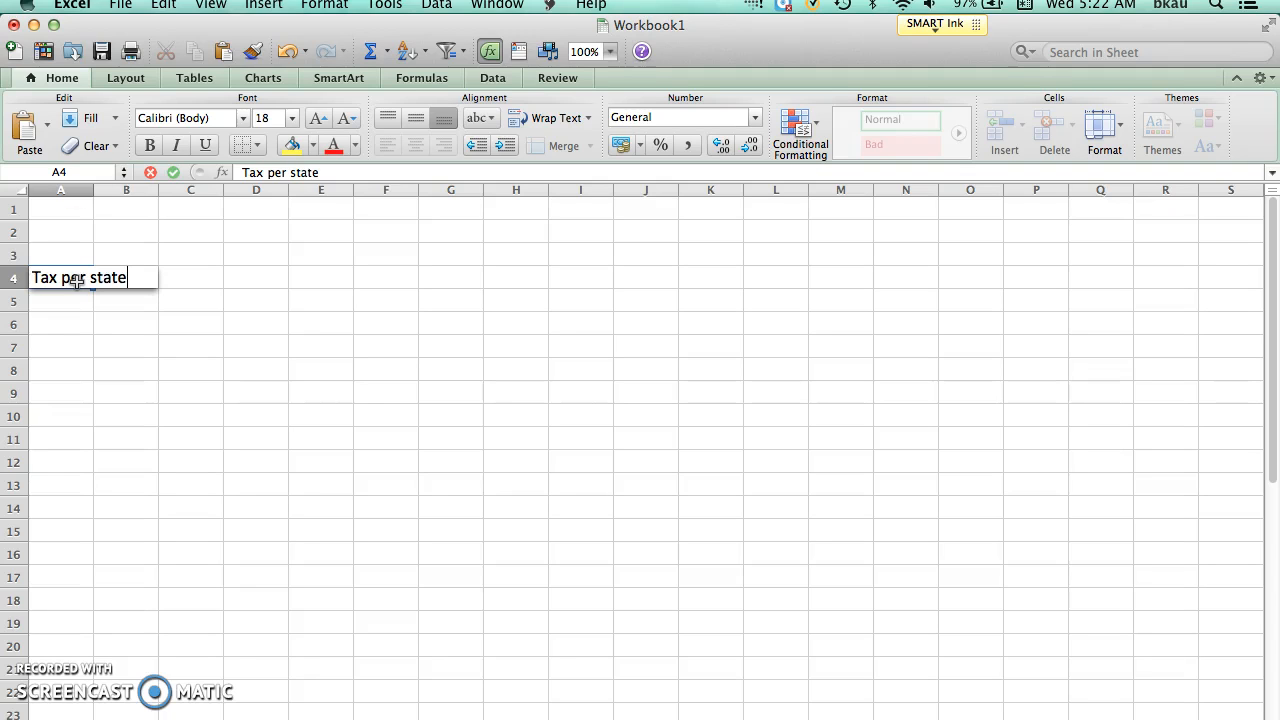
left_click(91, 186)
double_click(92, 188)
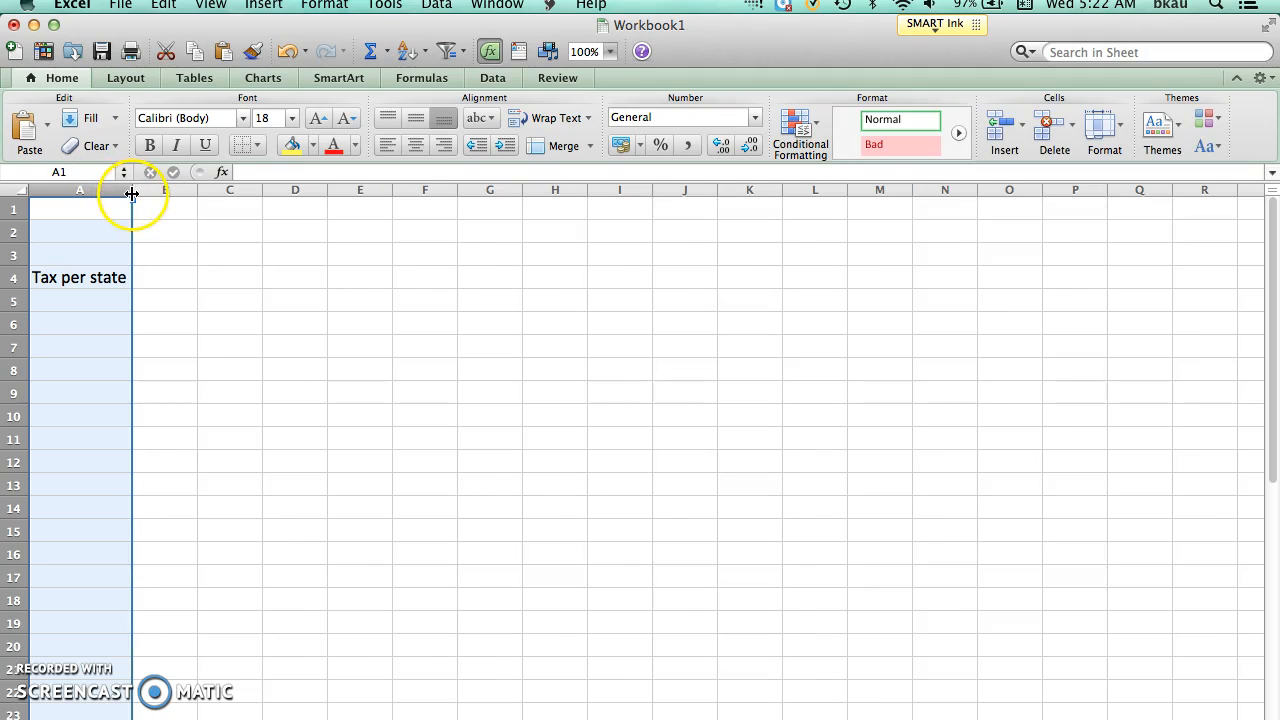
left_click(104, 298)
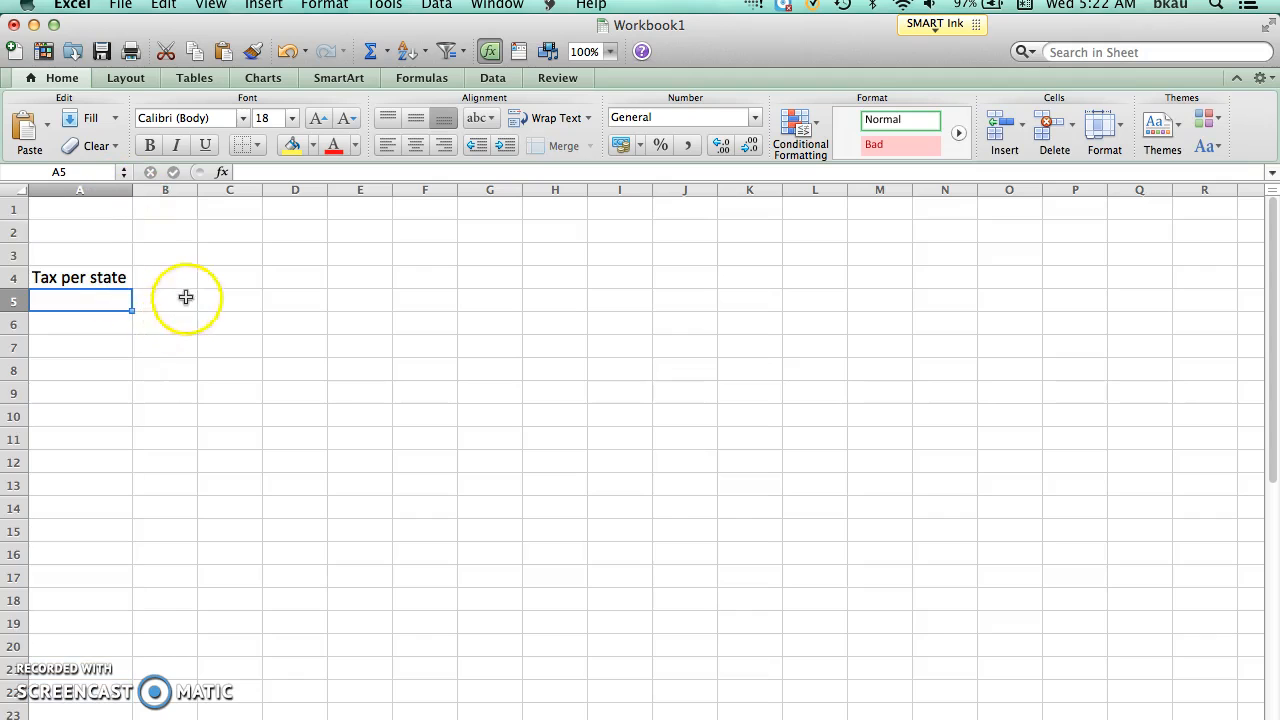
Step: Move the "Tax per state" heading from cell A4 to cell A1
left_click(111, 280)
key("super+c")
left_click(114, 250)
key("super+c")
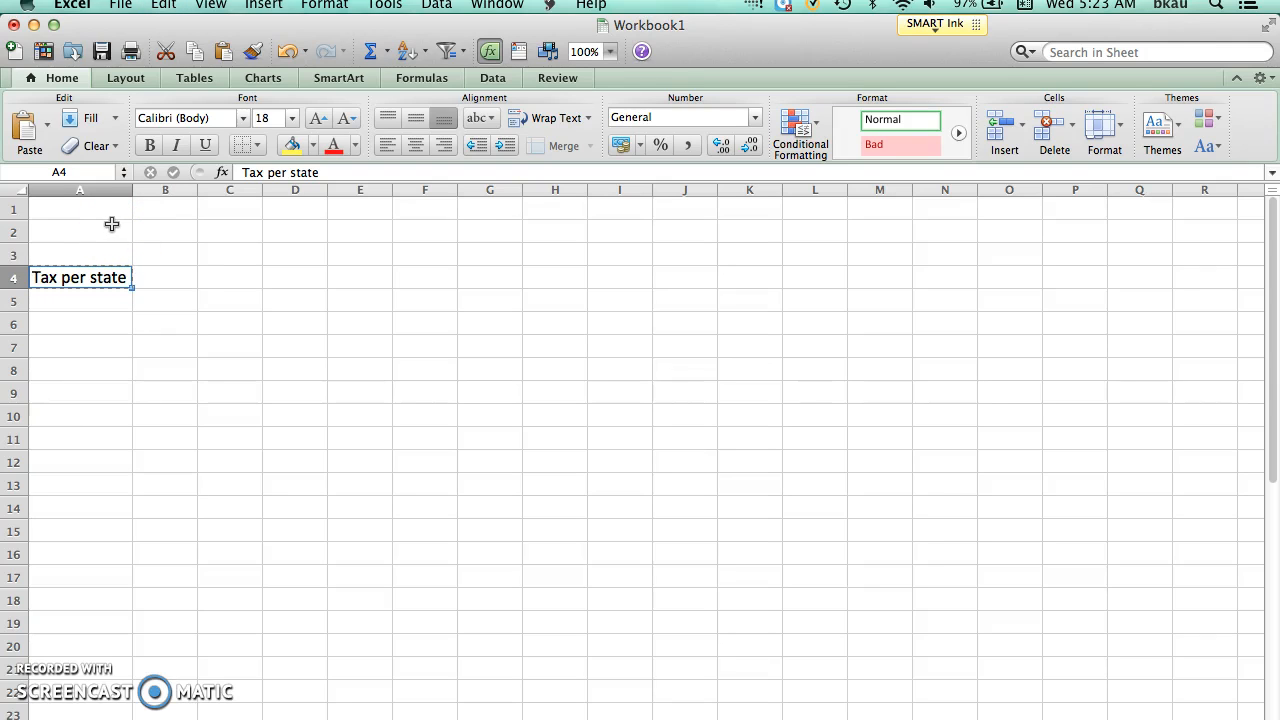
left_click(109, 214)
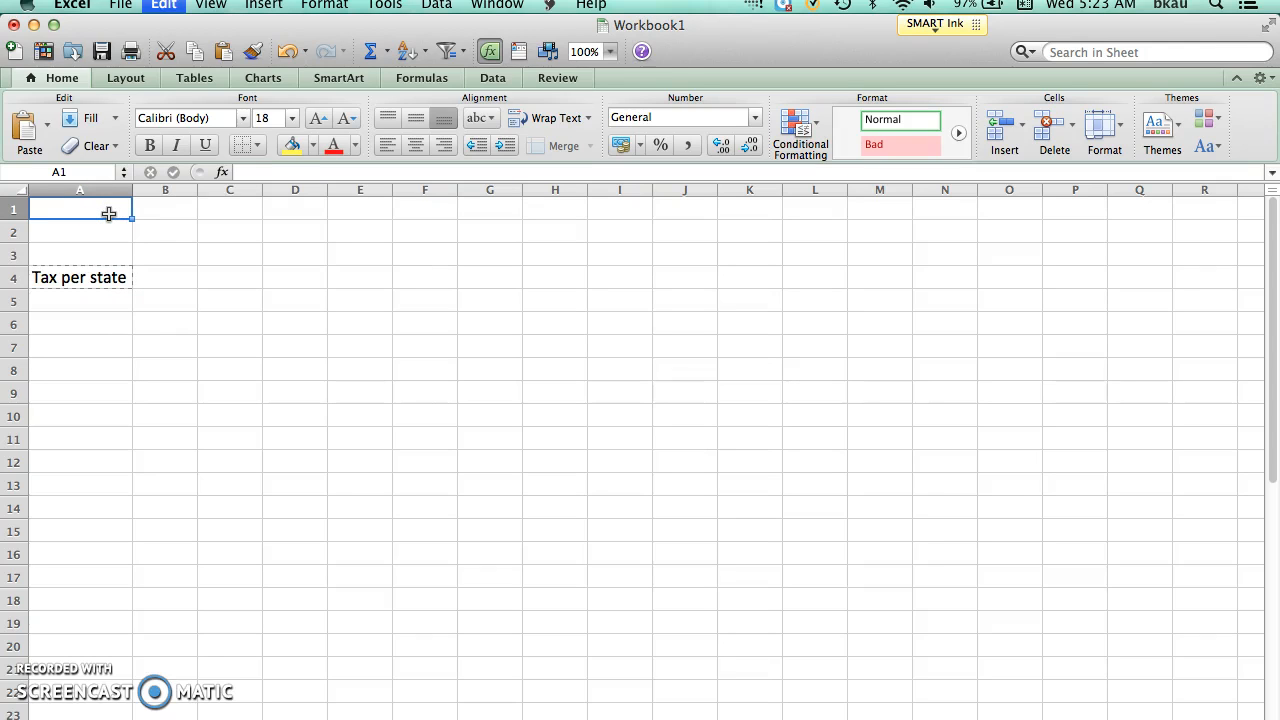
key("super+v")
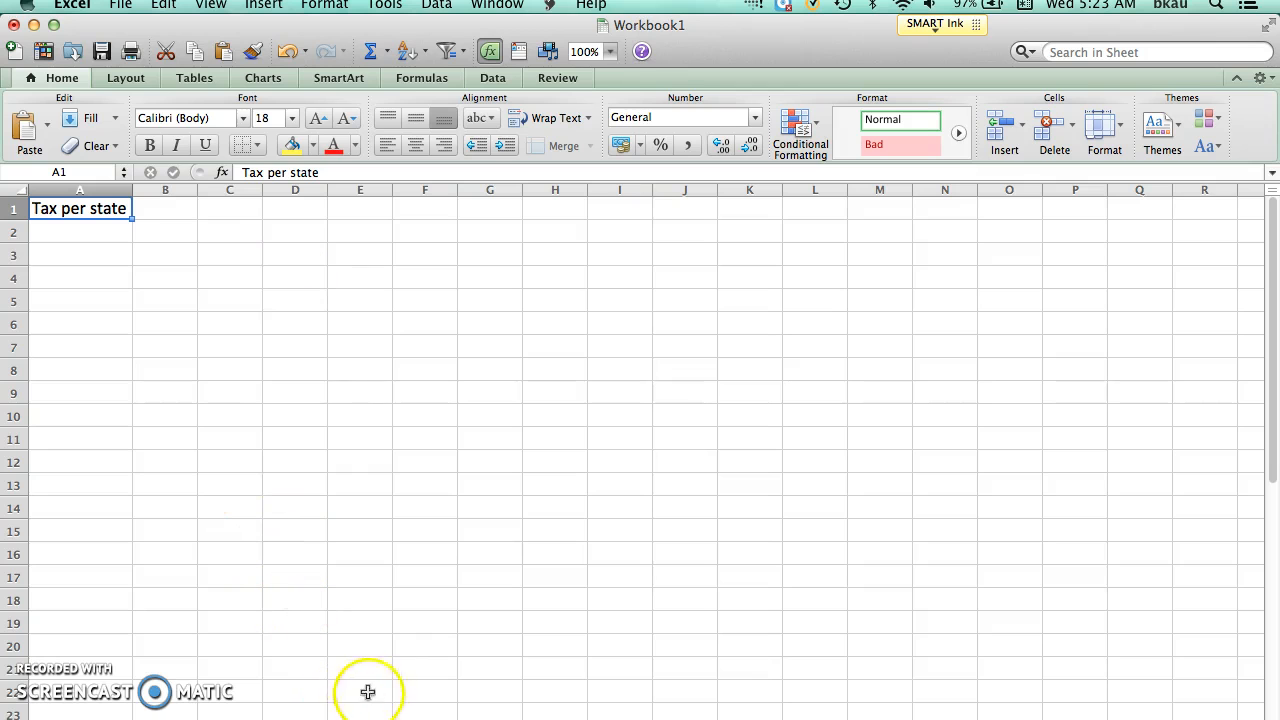
Step: Switch to the Word worksheet and copy all the cigarette tax values of problem 1
left_click(543, 717)
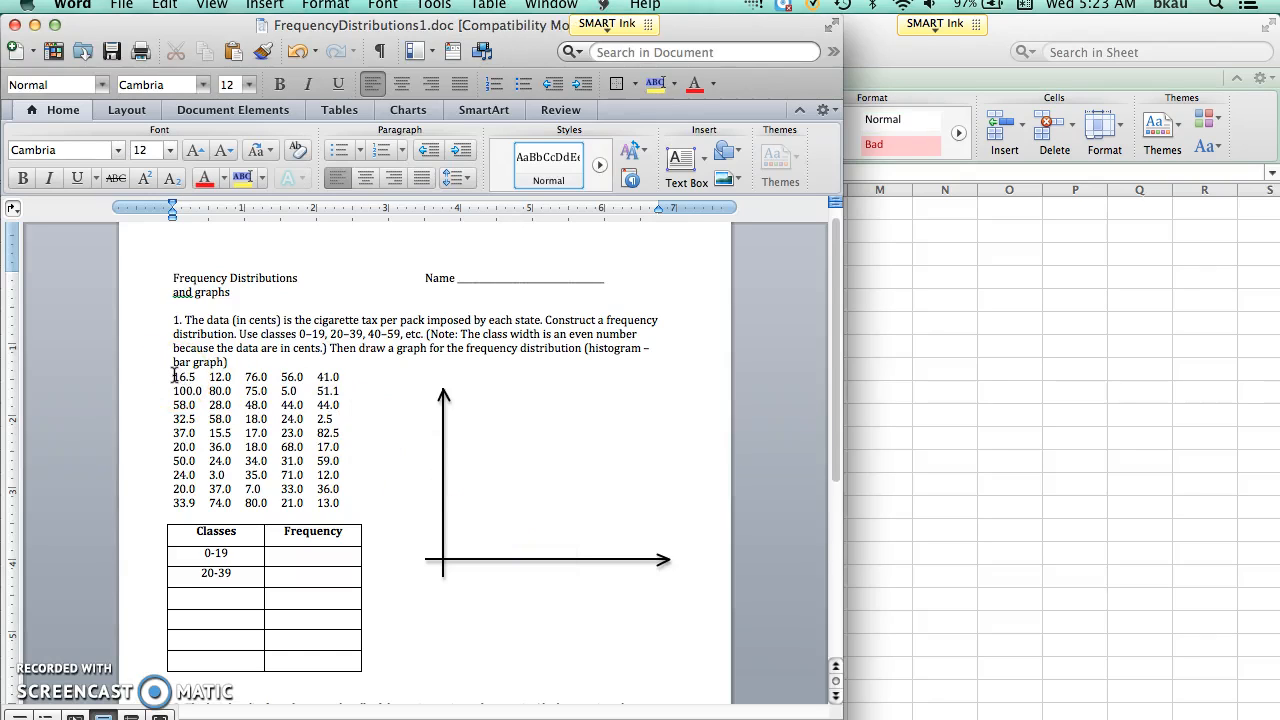
left_click_drag(174, 376, 321, 507)
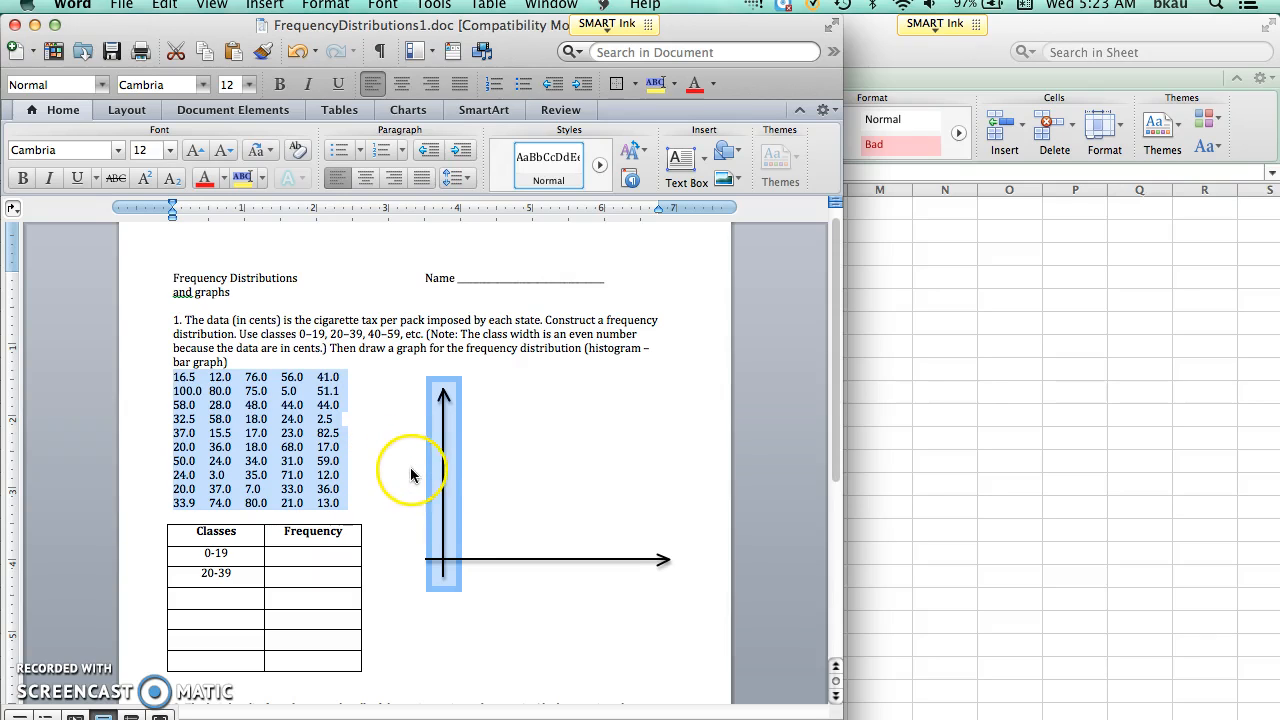
left_click(850, 355)
left_click(440, 272)
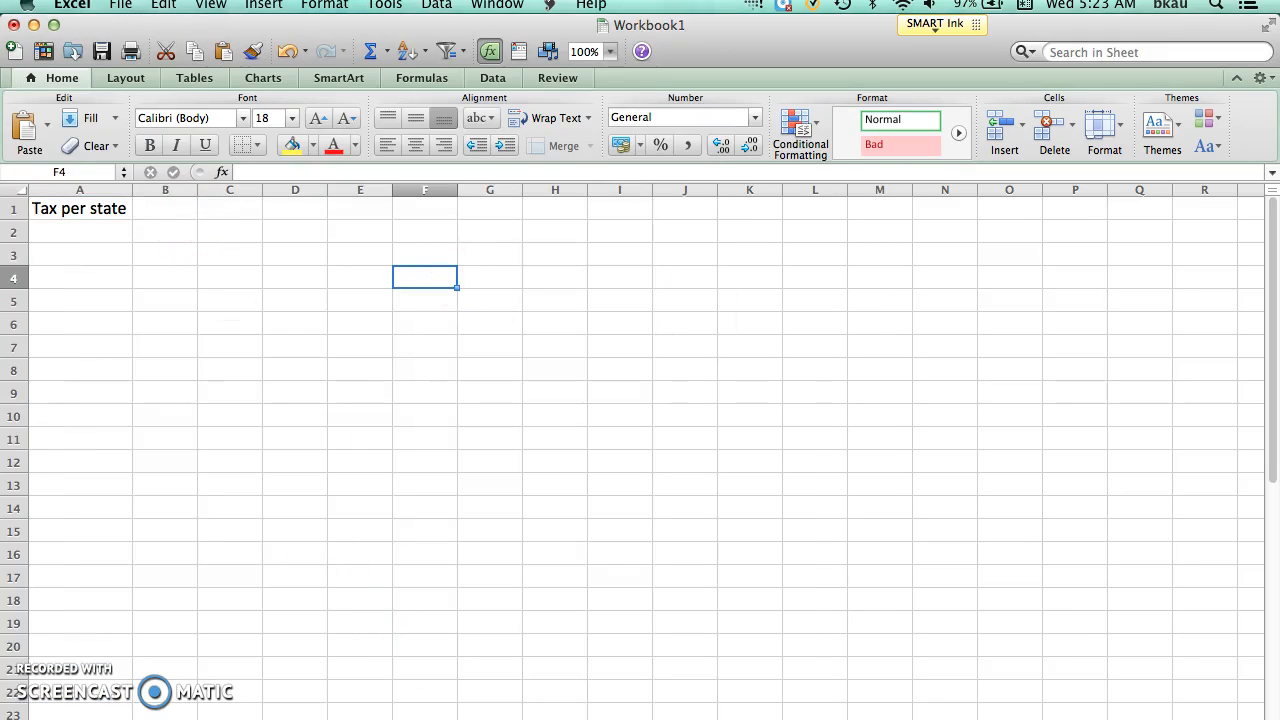
key("super+Tab")
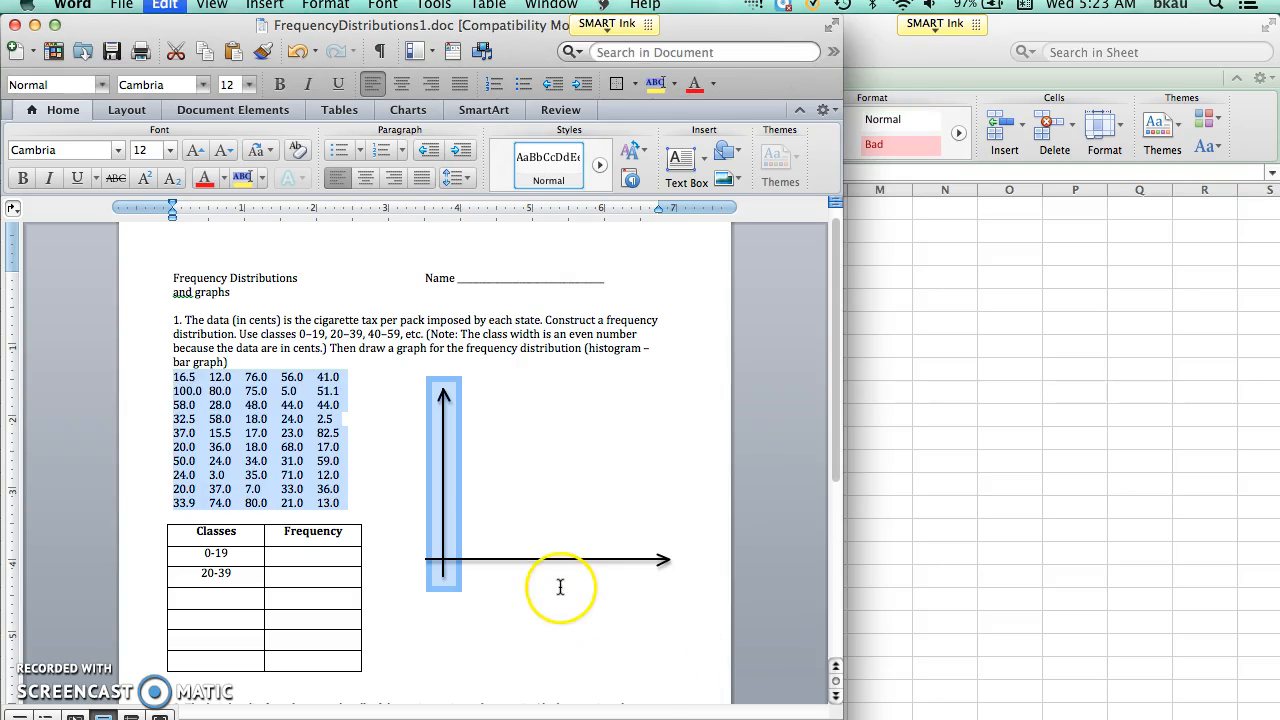
left_click(167, 8)
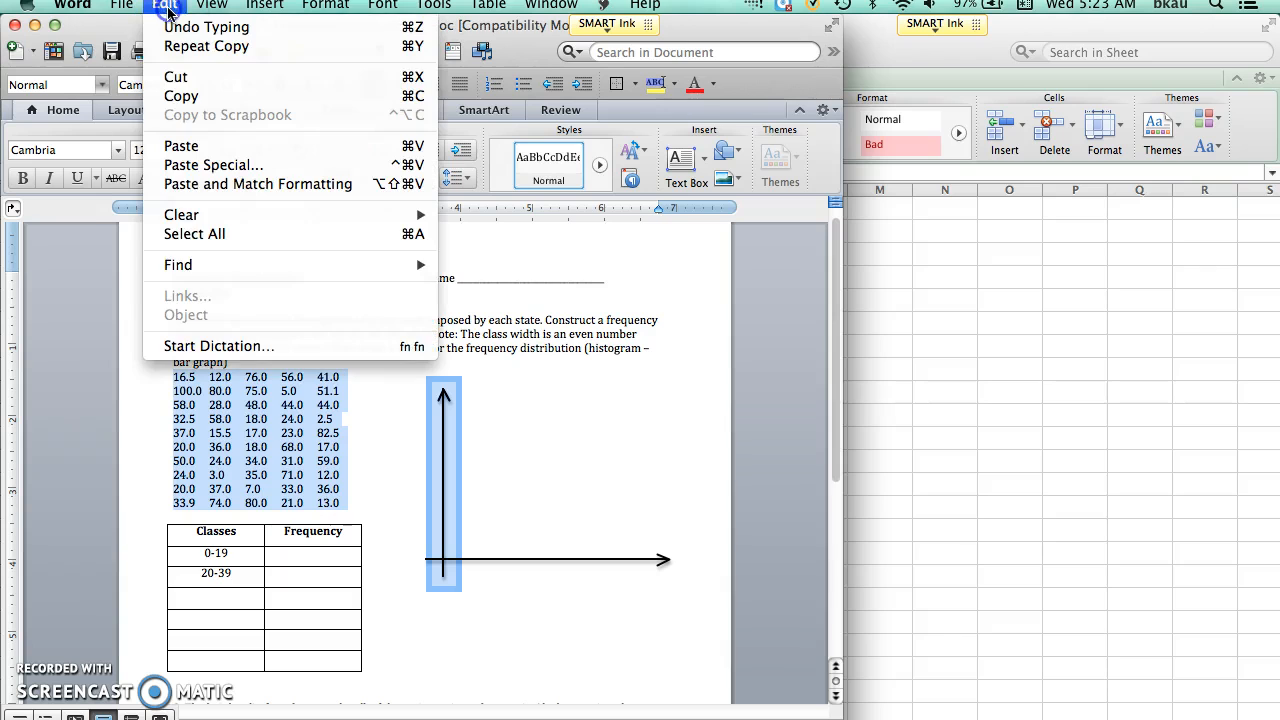
left_click(180, 95)
Step: Paste the copied tax values into the Excel sheet starting at cell A2
left_click(965, 390)
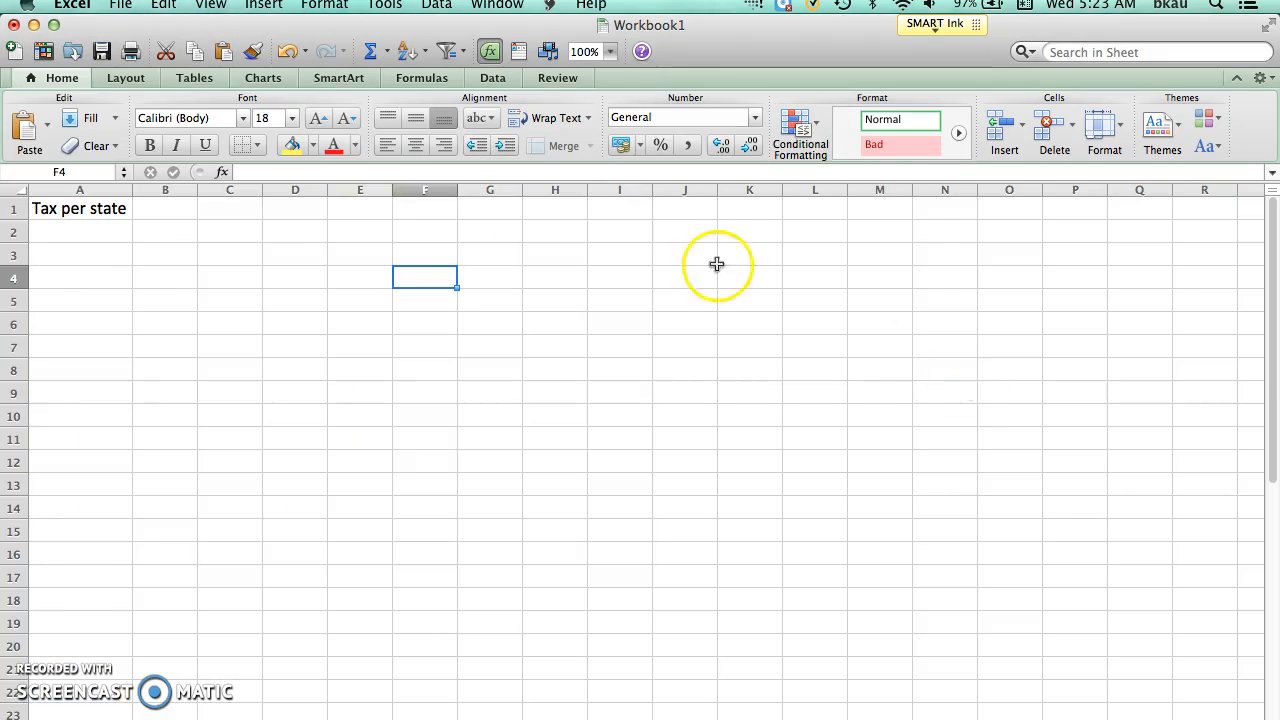
left_click(95, 235)
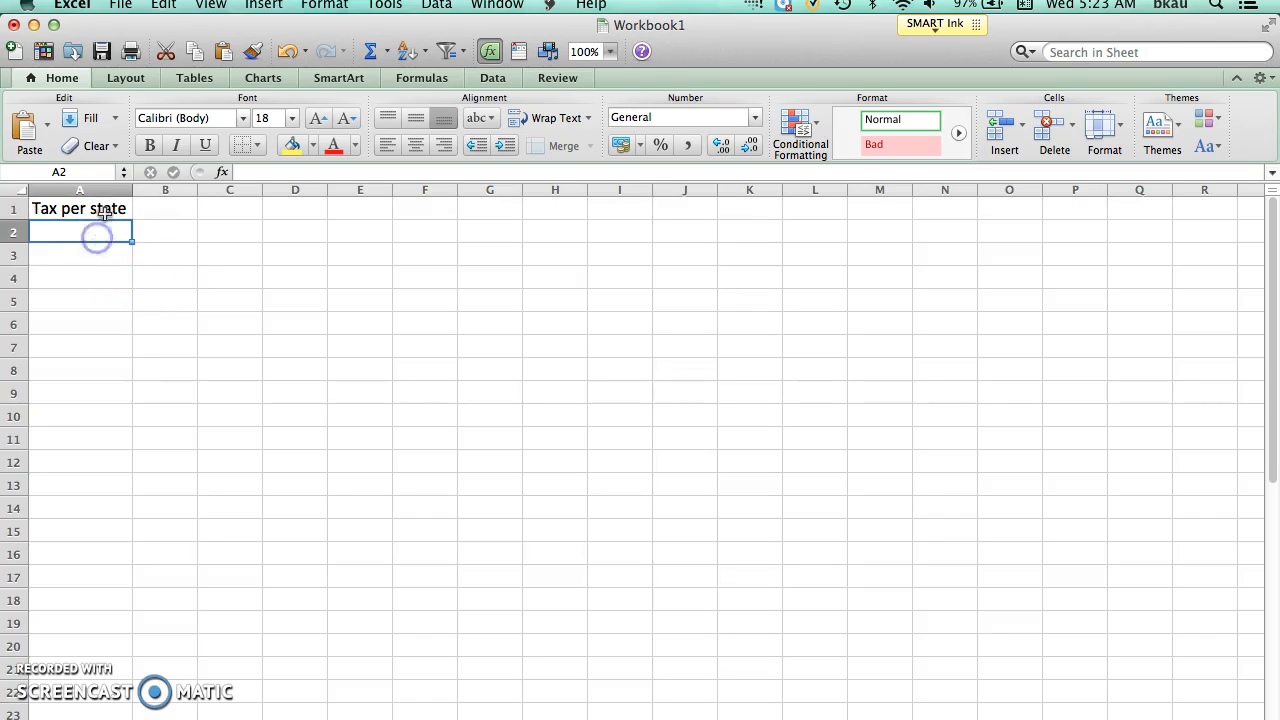
left_click(164, 6)
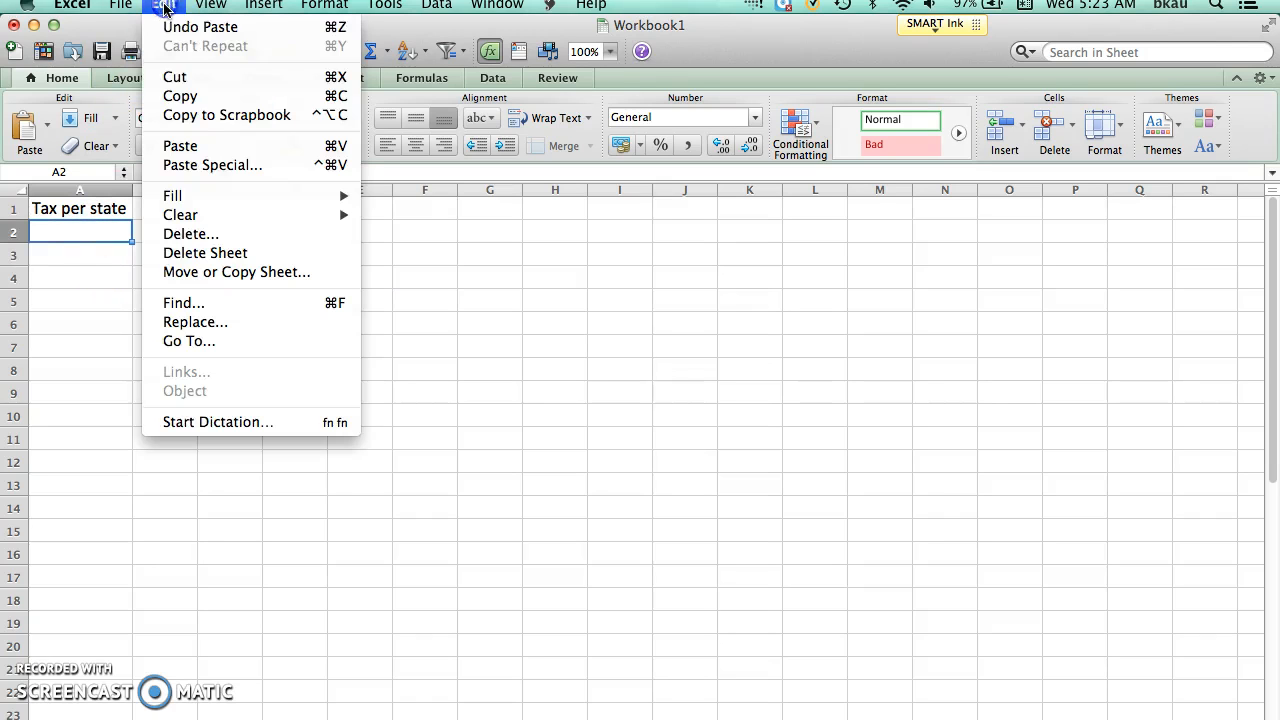
left_click(200, 150)
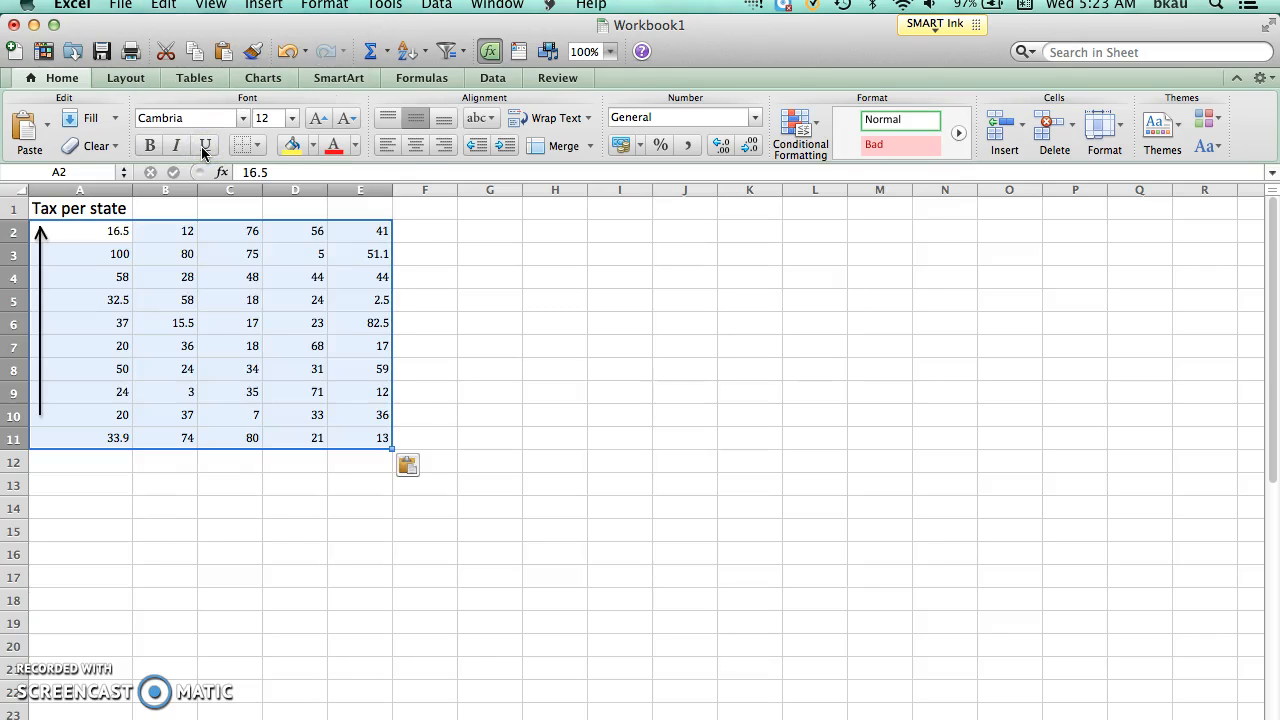
Step: Delete the vertical arrow picture that was pasted over the tax values in column A
left_click(40, 319)
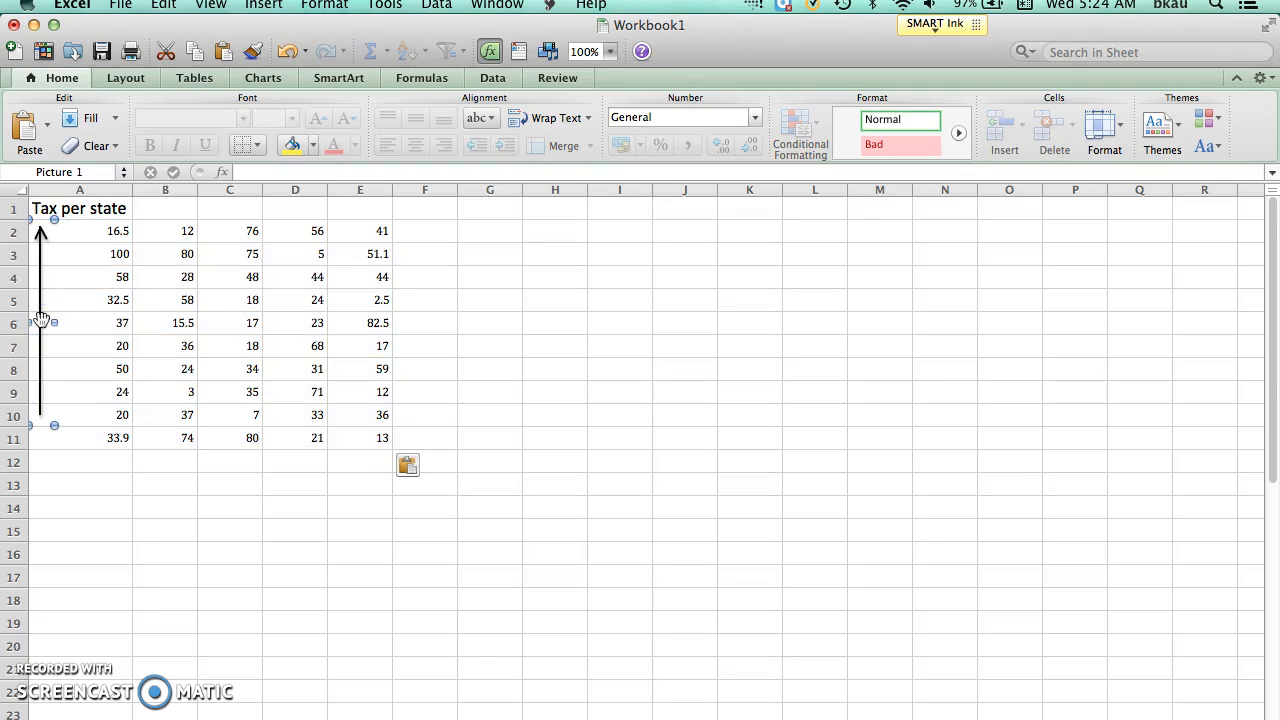
left_click(163, 5)
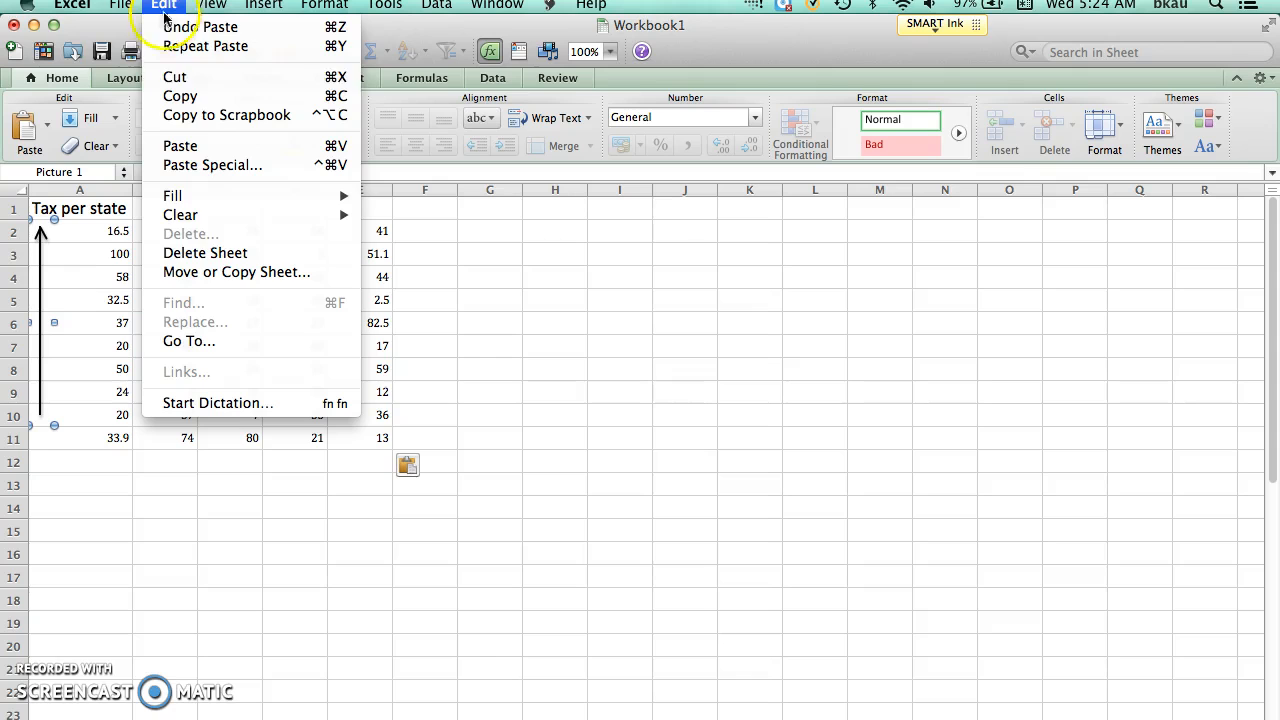
mouse_move(211, 5)
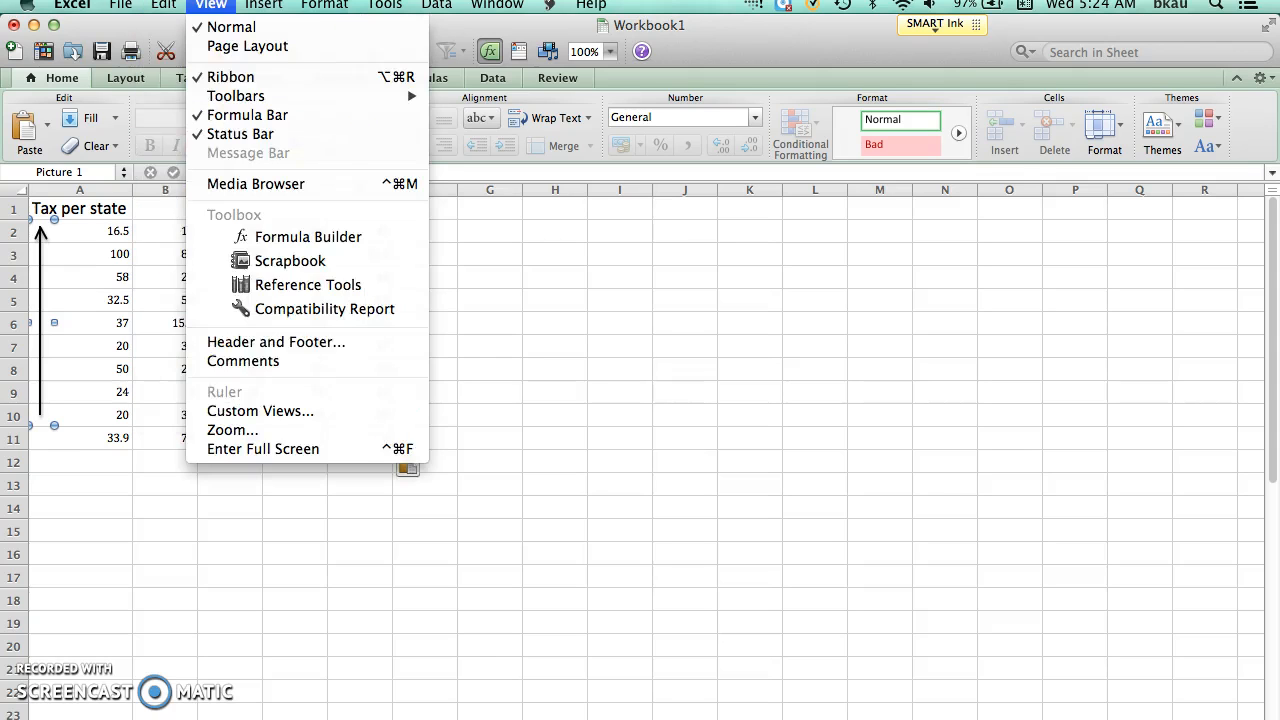
left_click(163, 5)
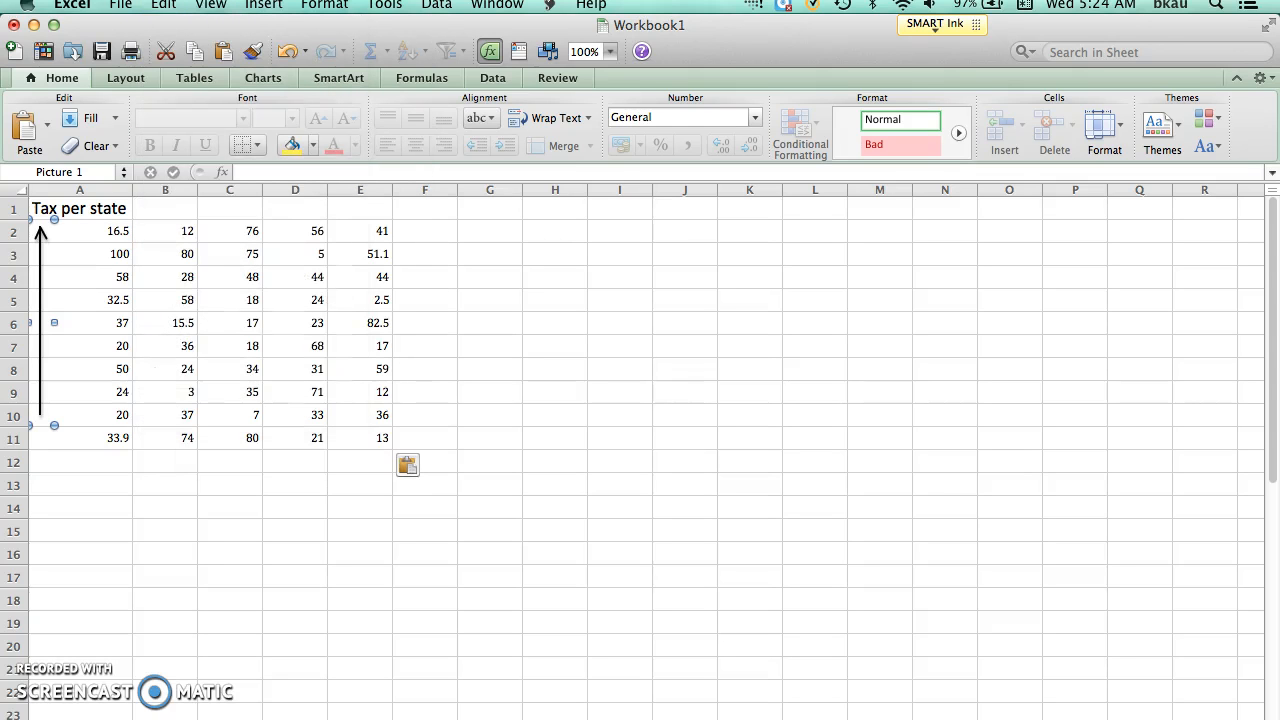
key("Delete")
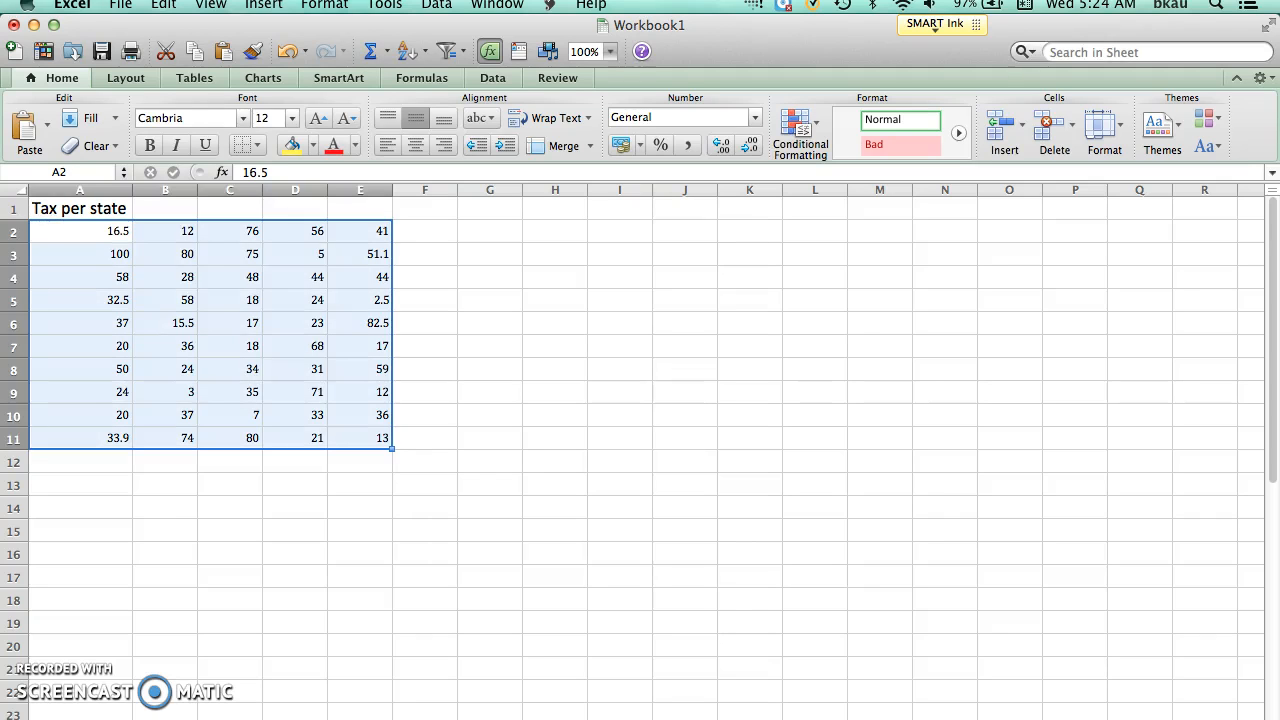
Step: Set the font size of the pasted tax values in A2:E11 to 18
left_click(291, 118)
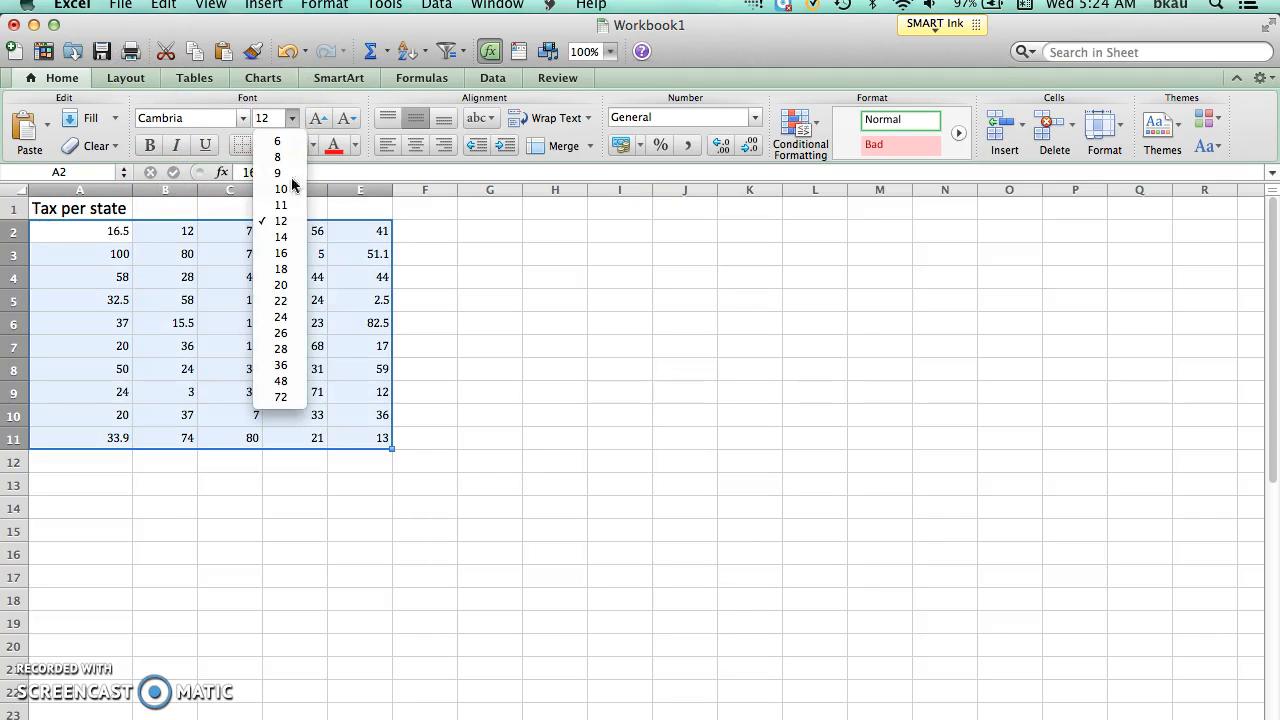
left_click(285, 270)
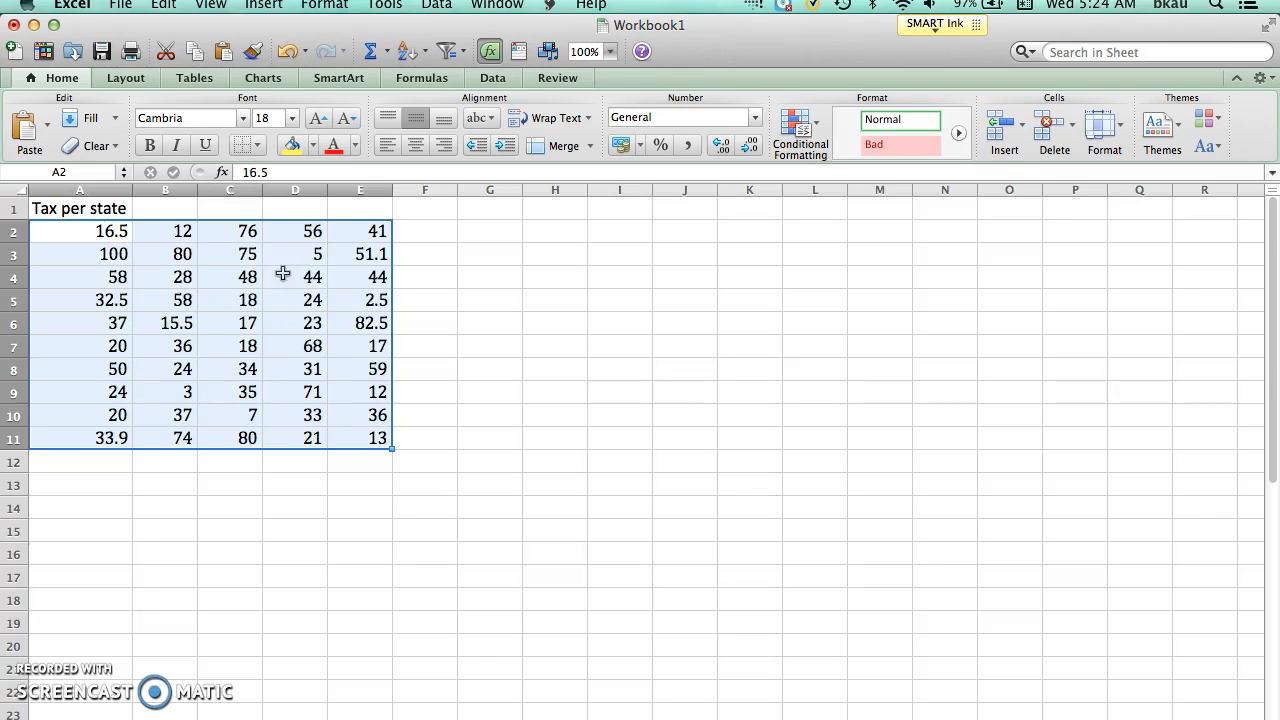
left_click(189, 245)
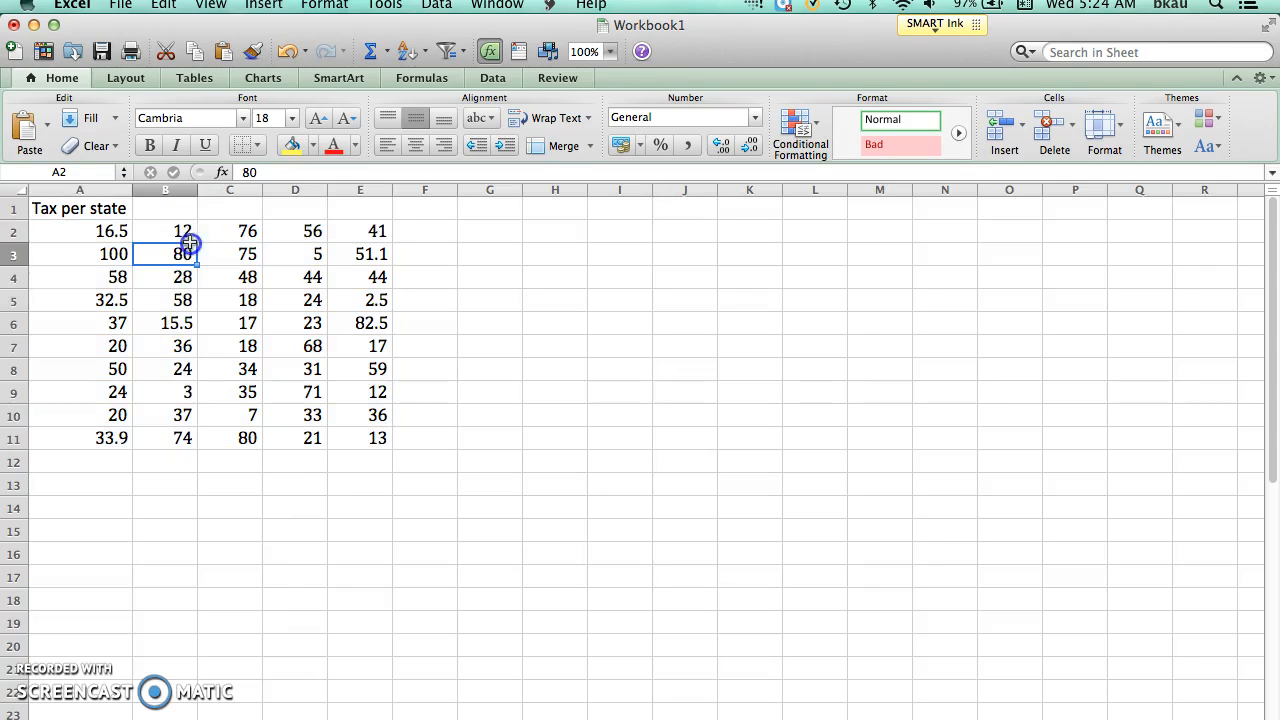
Step: Move the tax values in B2:B11 to the end of the column A list, starting at cell A12
left_click_drag(180, 221, 196, 426)
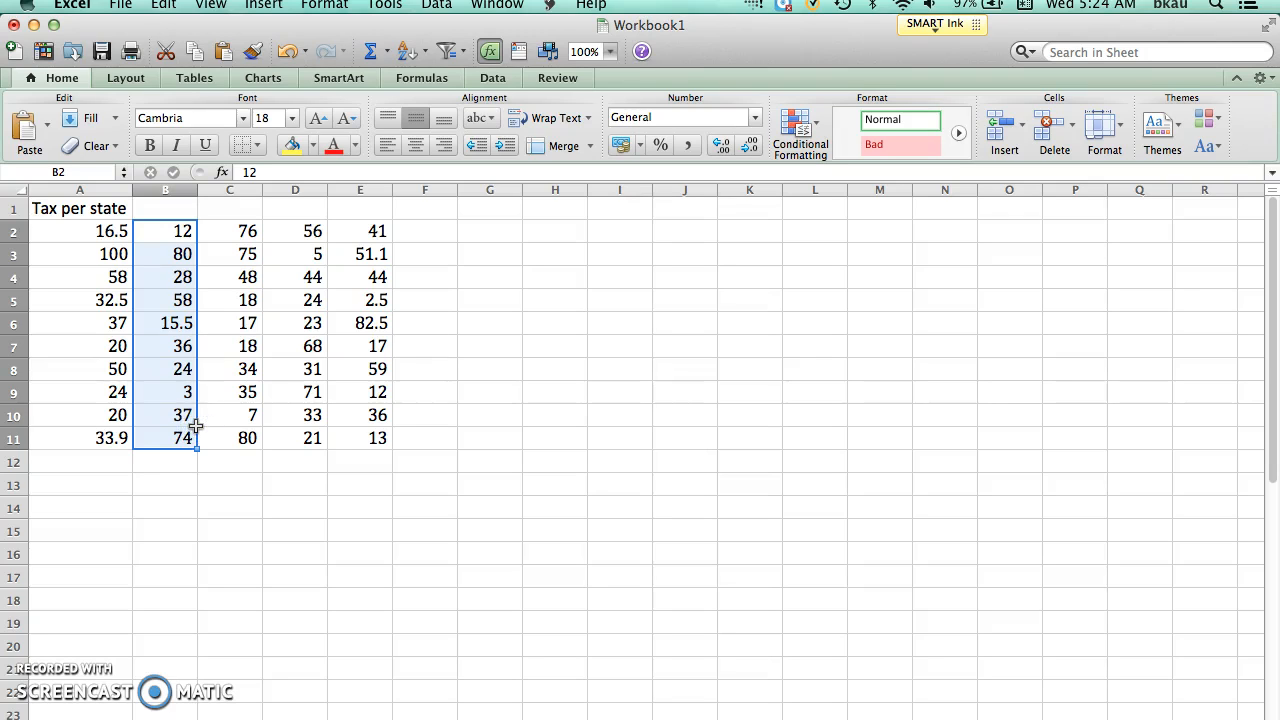
key("super+c")
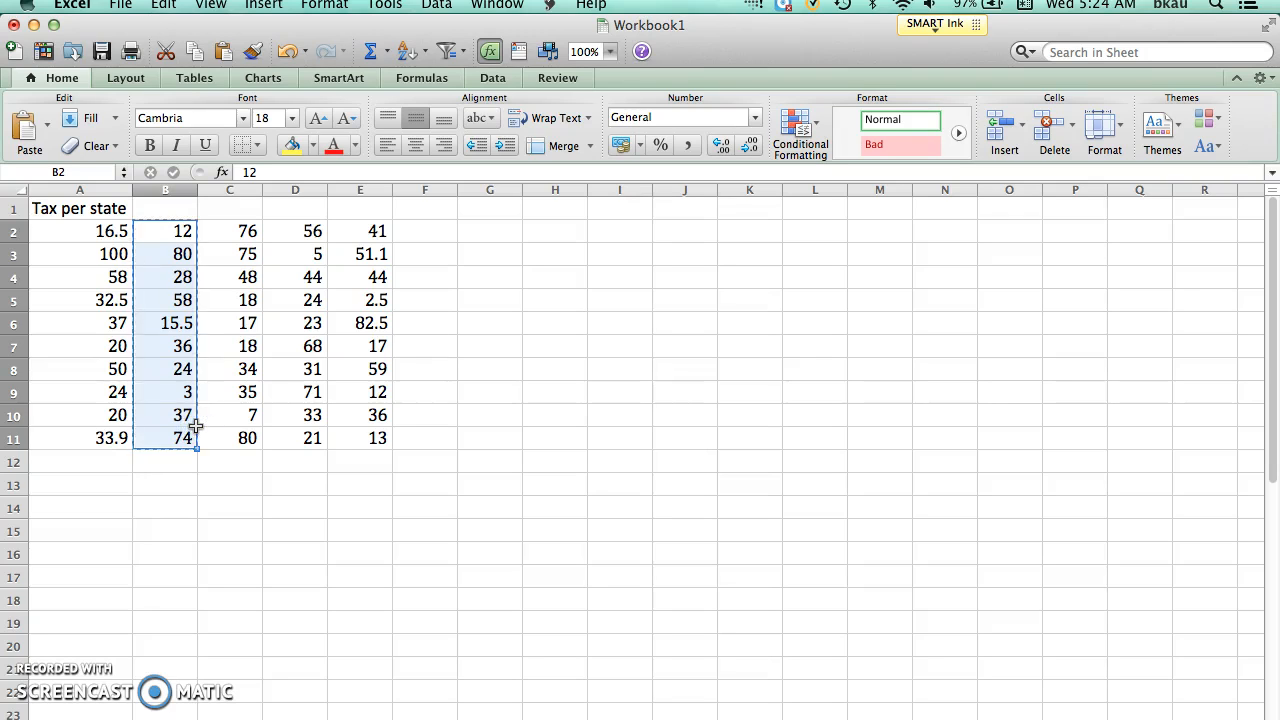
left_click(106, 456)
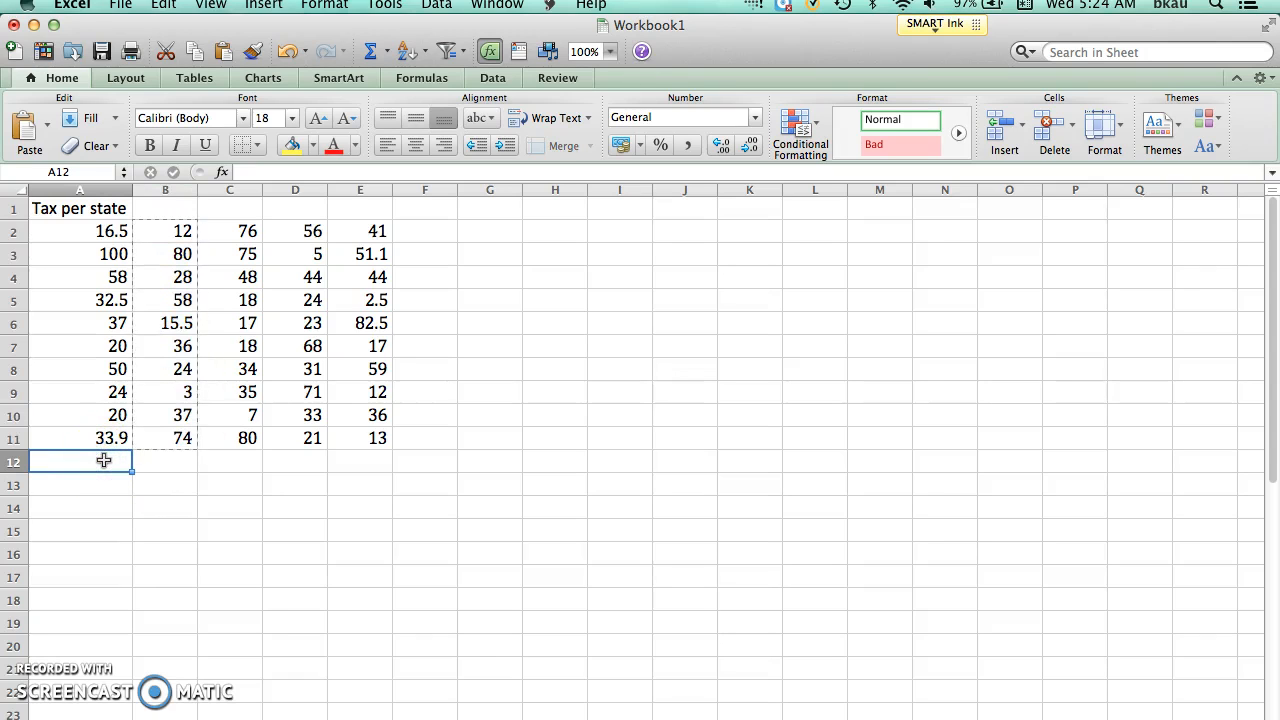
key("super+v")
Step: Move the tax values in C2:C11 below the column A list, starting at cell A22
left_click_drag(243, 231, 243, 433)
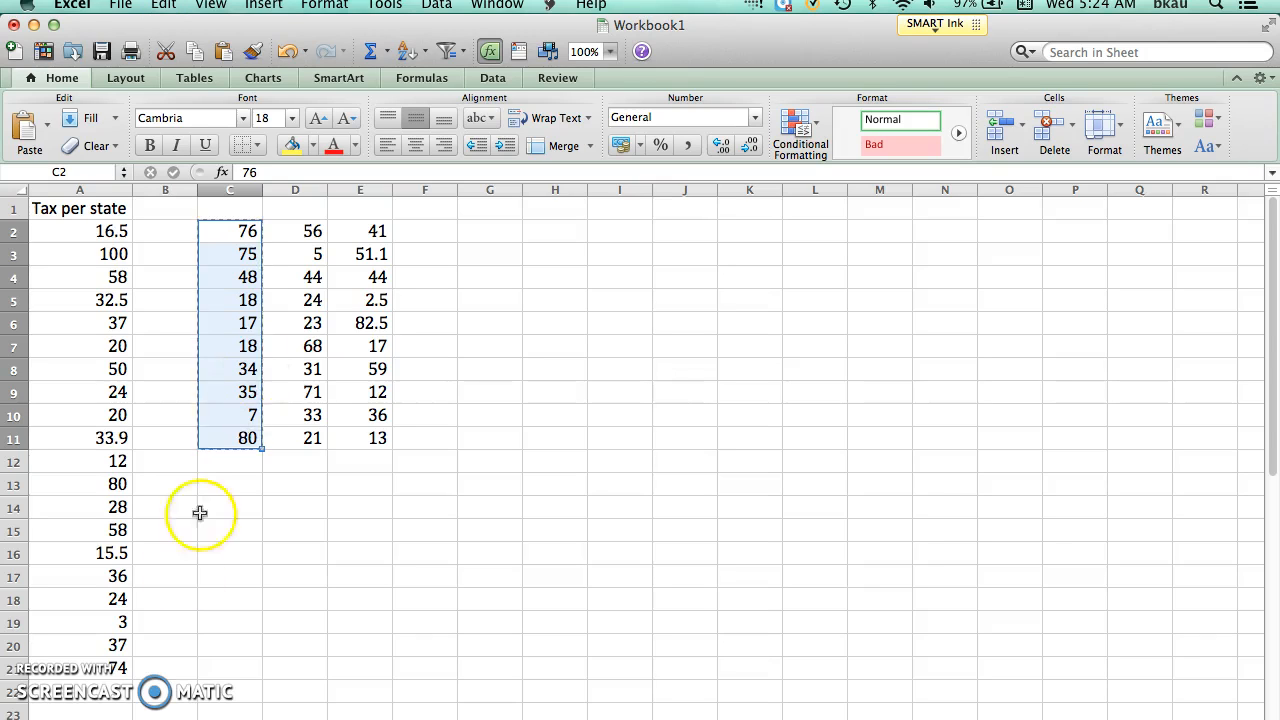
left_click(108, 689)
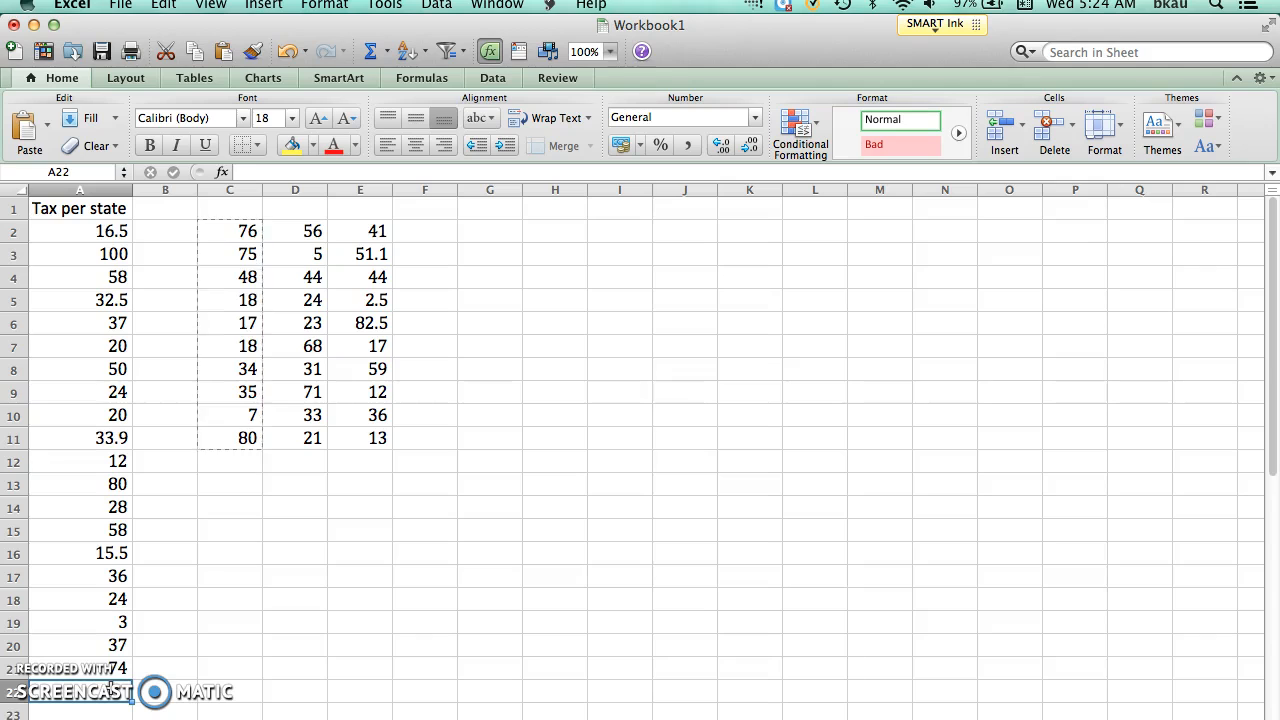
key("super+v")
Step: Move the two remaining columns of tax values, D2:E11, below the list, starting at cell A32
left_click_drag(291, 237, 355, 436)
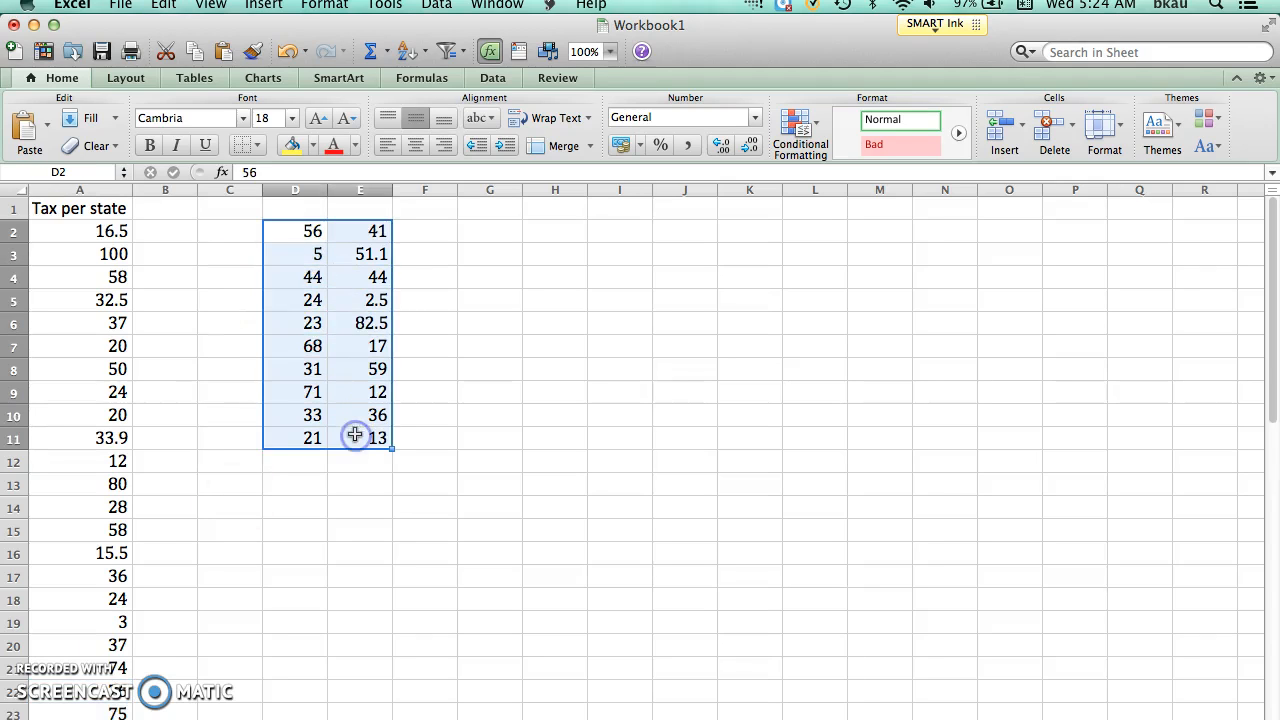
key("super+c")
left_click_drag(1270, 237, 1274, 406)
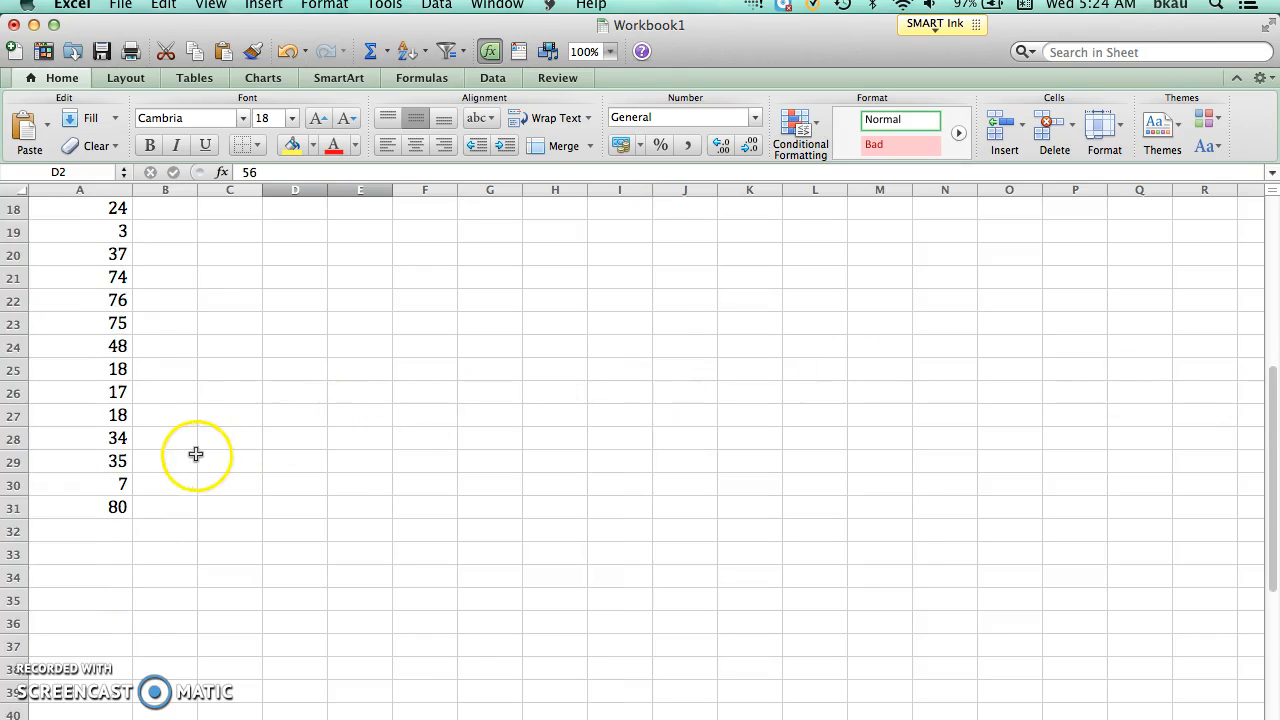
left_click(85, 539)
key("super+v")
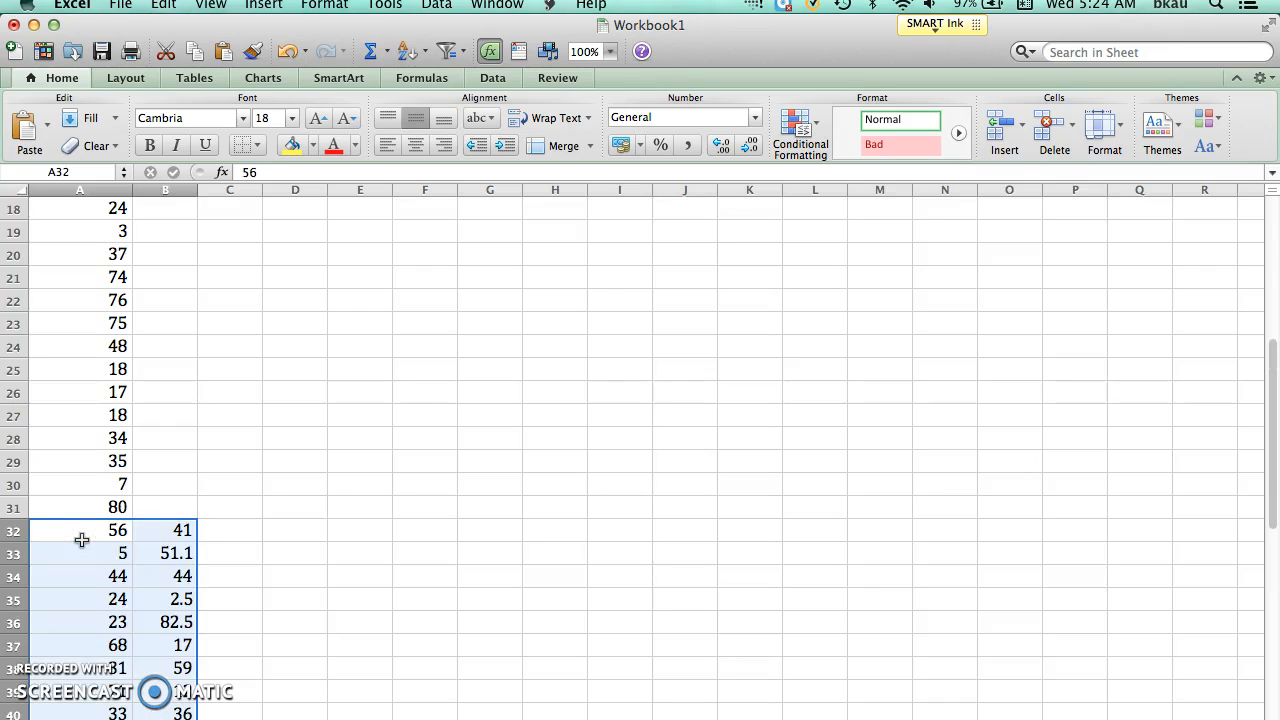
Step: Move the tax values in B32:B41 to the end of column A, starting at cell A42
left_click_drag(1266, 374, 1240, 454)
left_click_drag(183, 297, 185, 509)
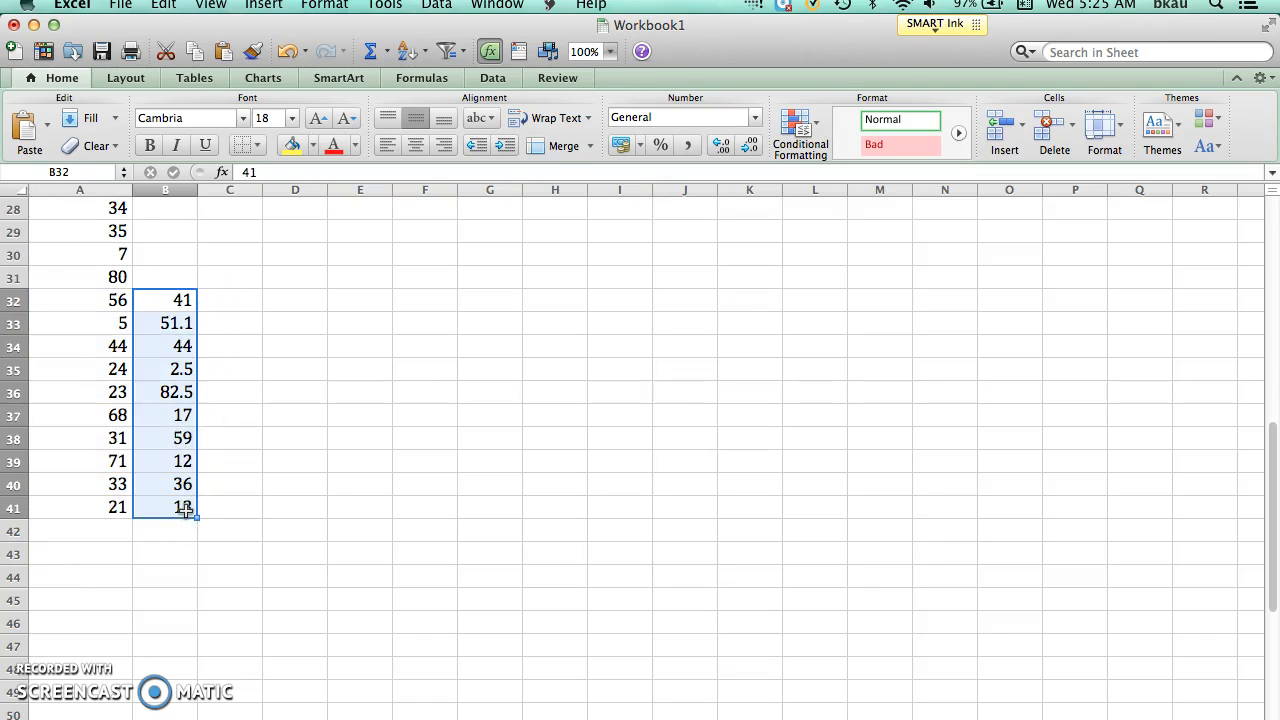
key("super+c")
left_click(104, 527)
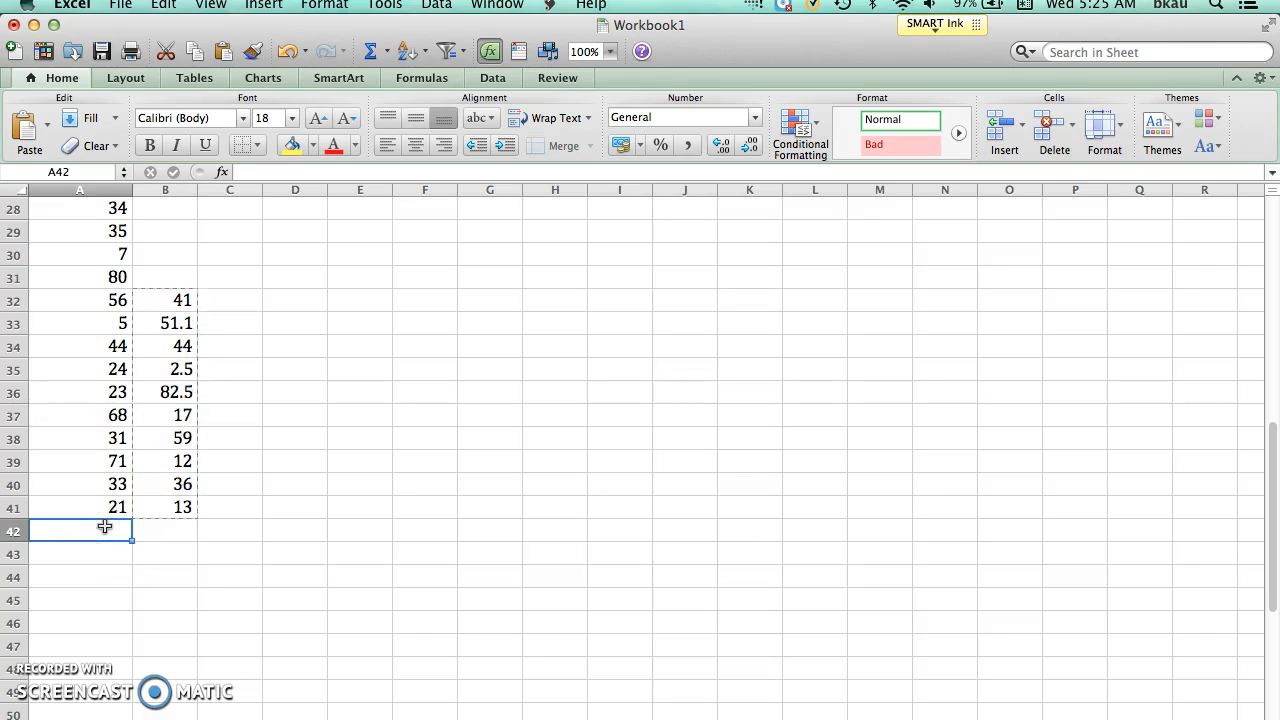
key("super+v")
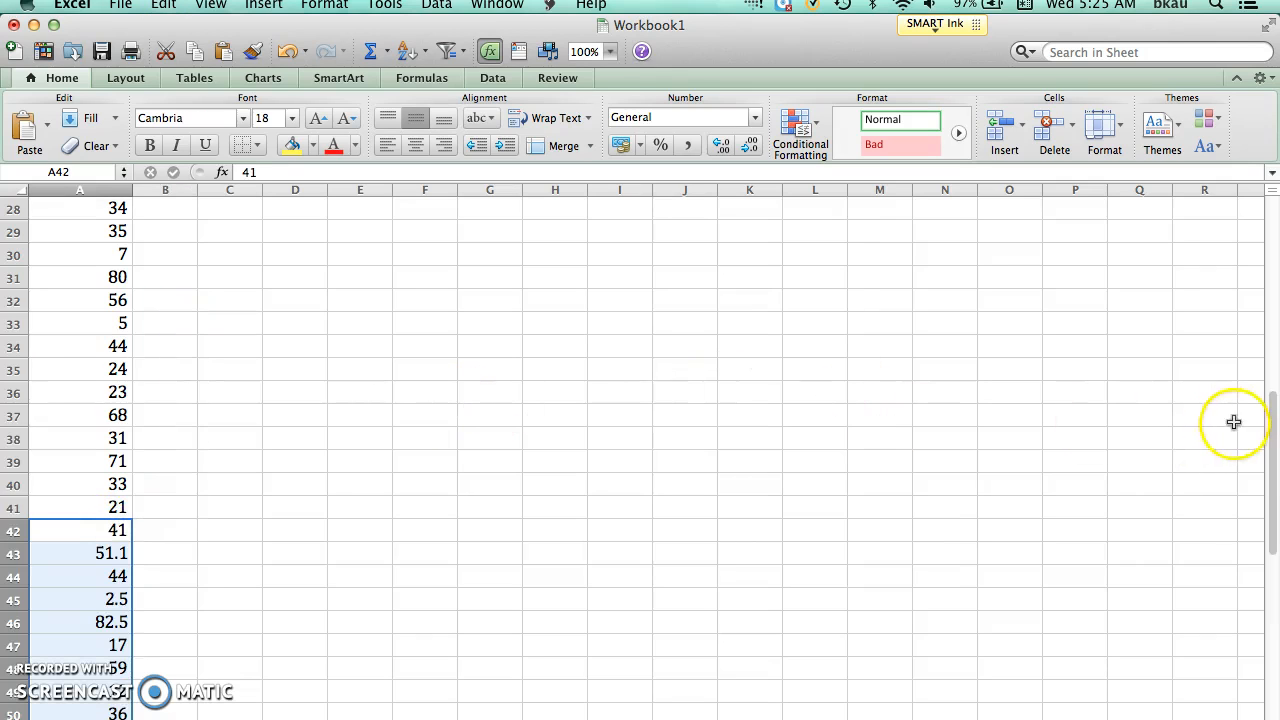
Step: Check the full list of tax values in column A and consult the class table in the Word worksheet before returning to Excel
left_click_drag(1270, 432, 1276, 219)
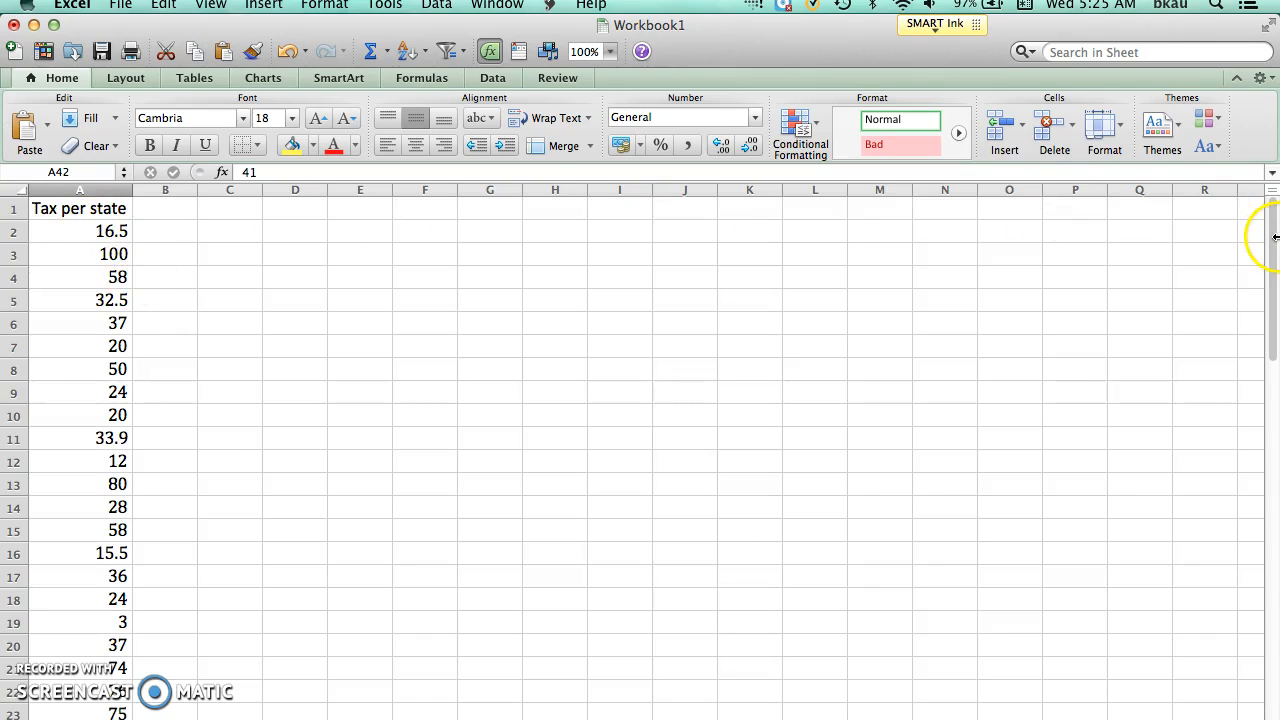
left_click_drag(1271, 246, 1275, 520)
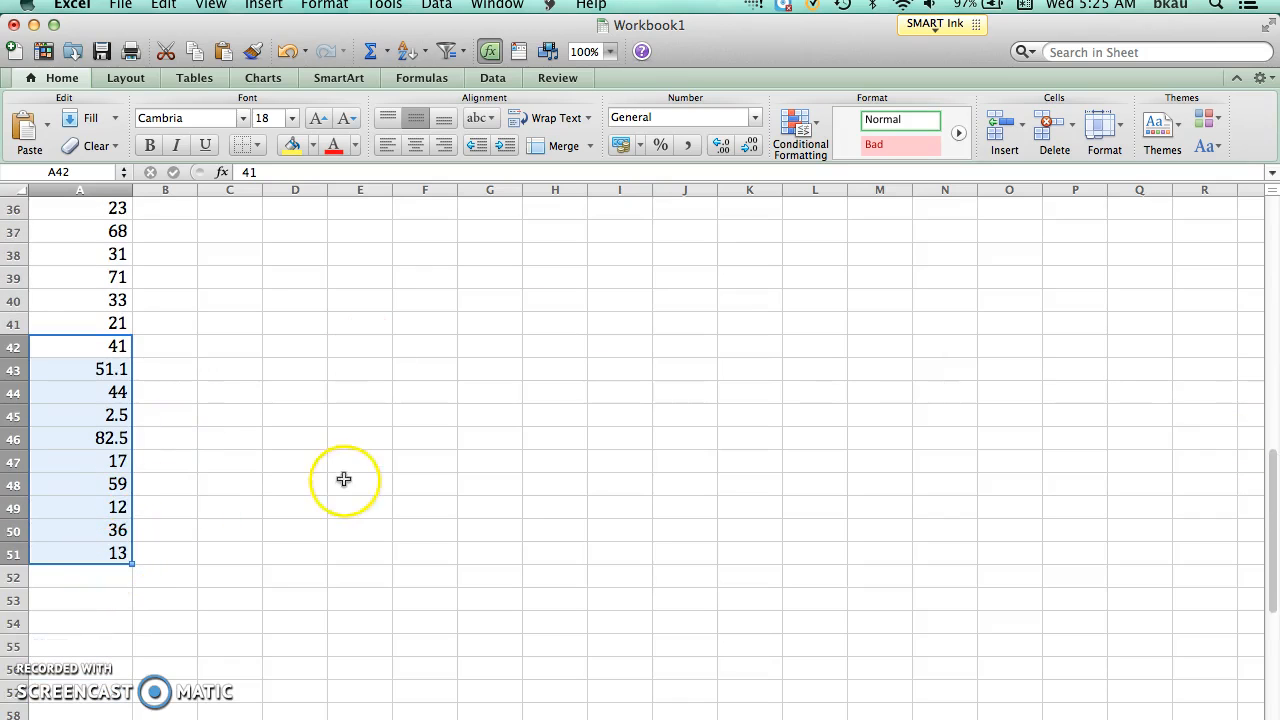
left_click_drag(1273, 492, 1195, 199)
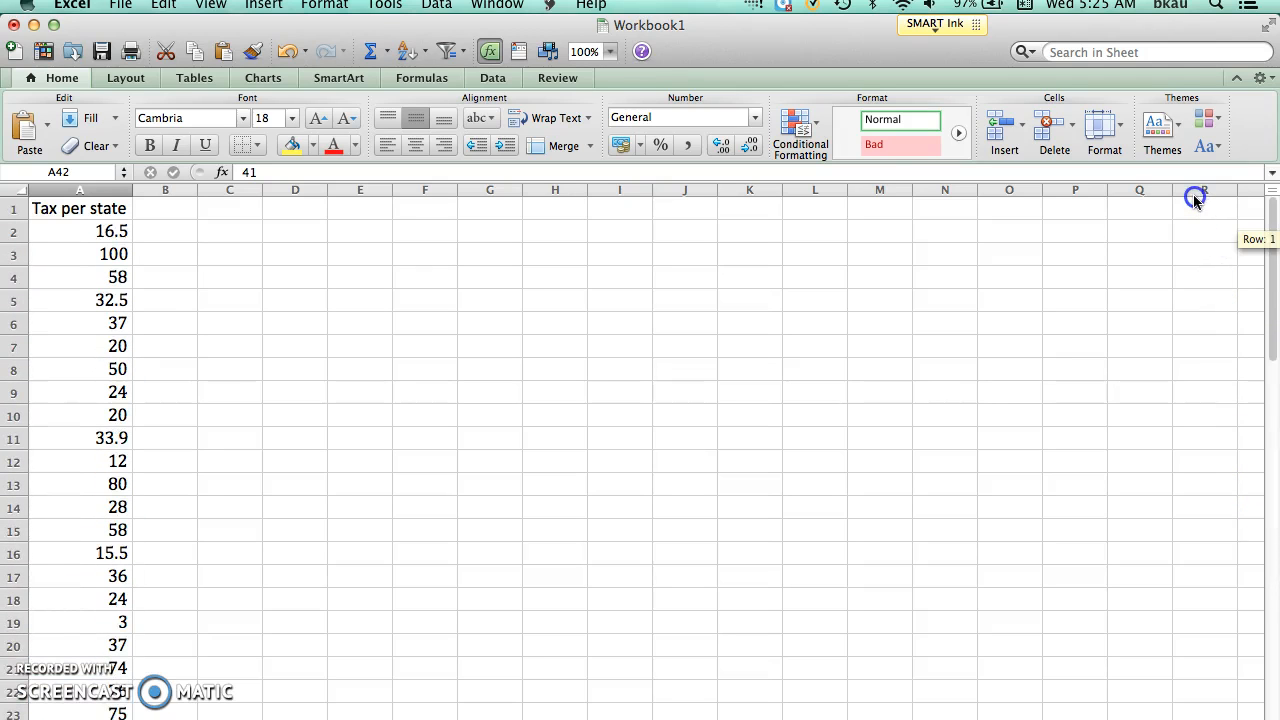
left_click(104, 210)
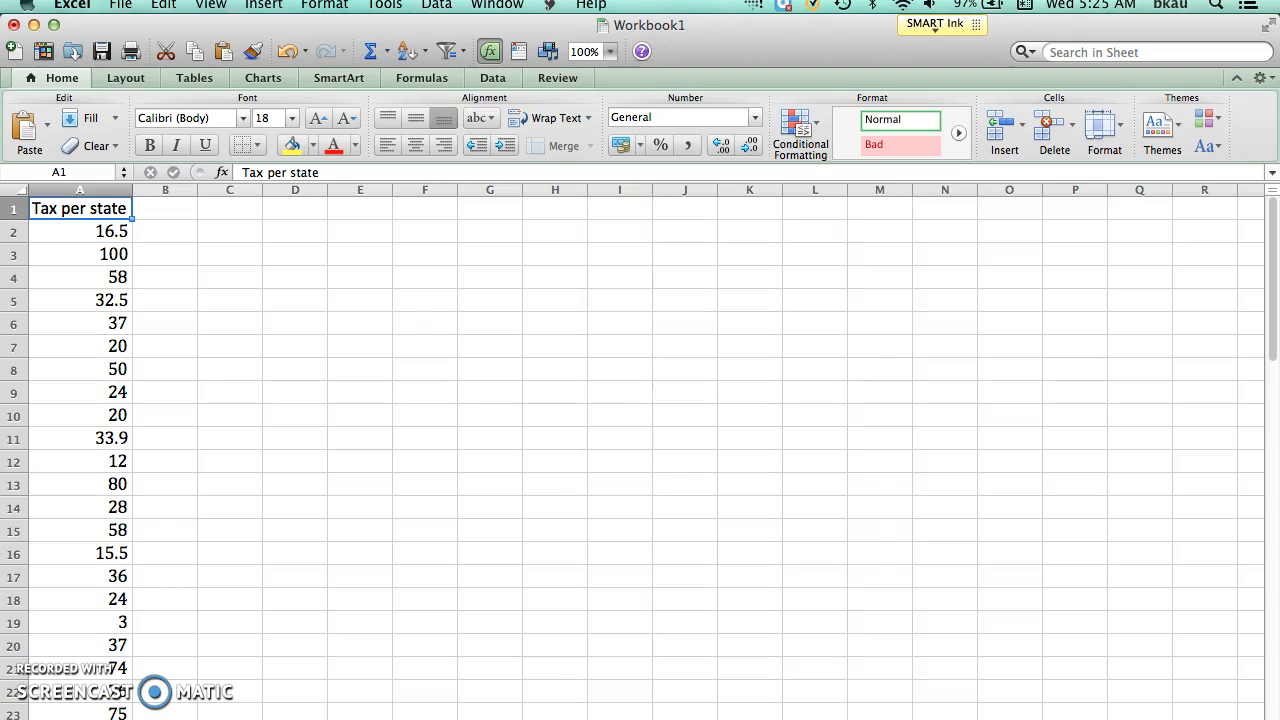
key("super+Tab")
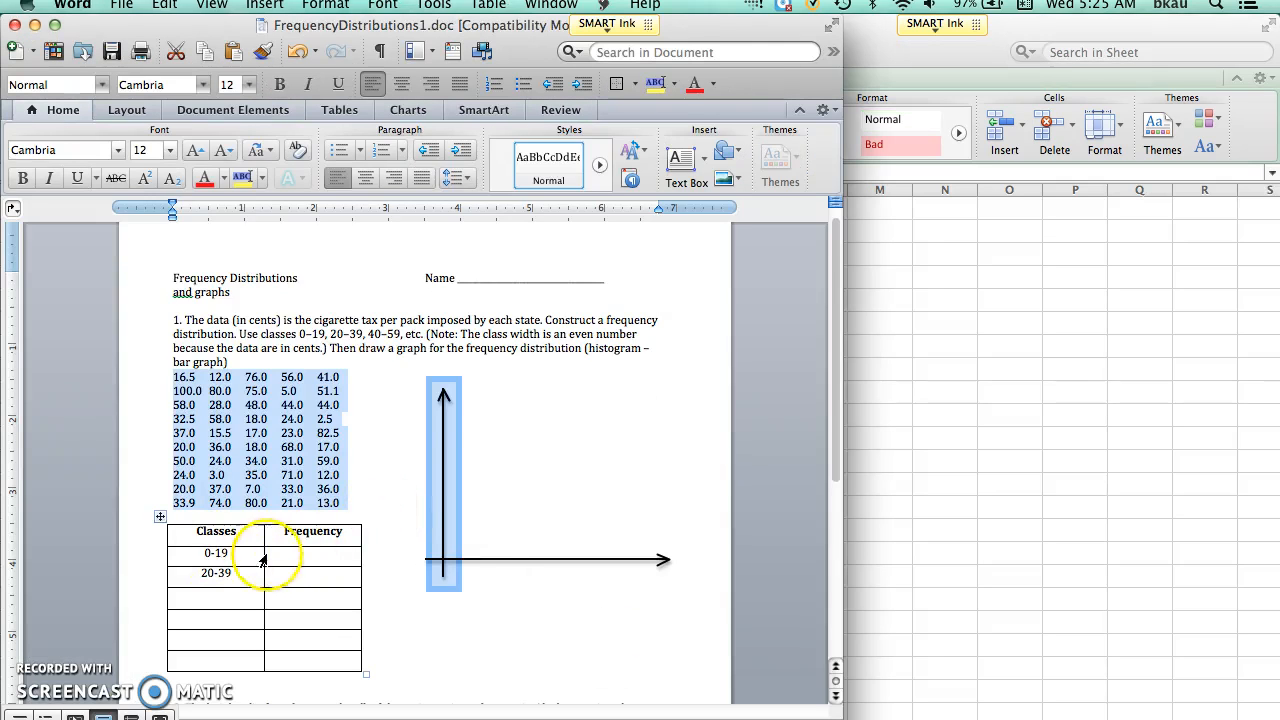
left_click(907, 485)
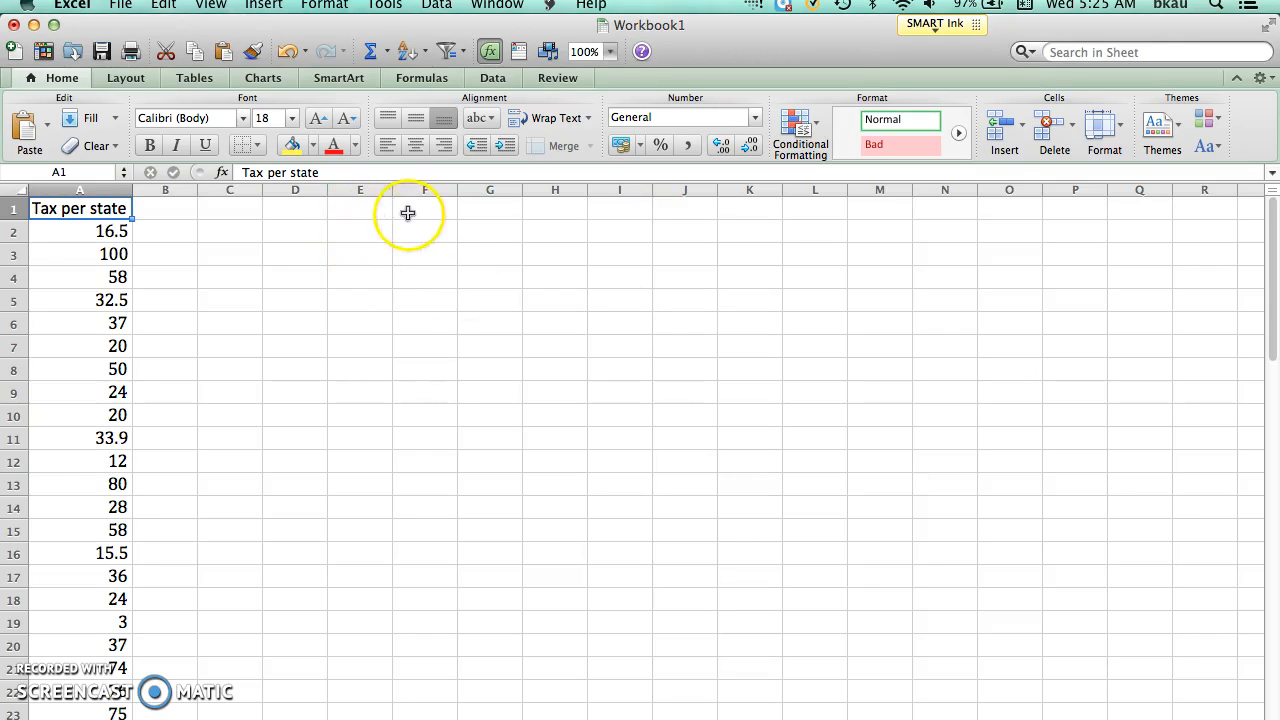
Step: Enter the heading "Classes" in cell E1 and widen column E
left_click(373, 212)
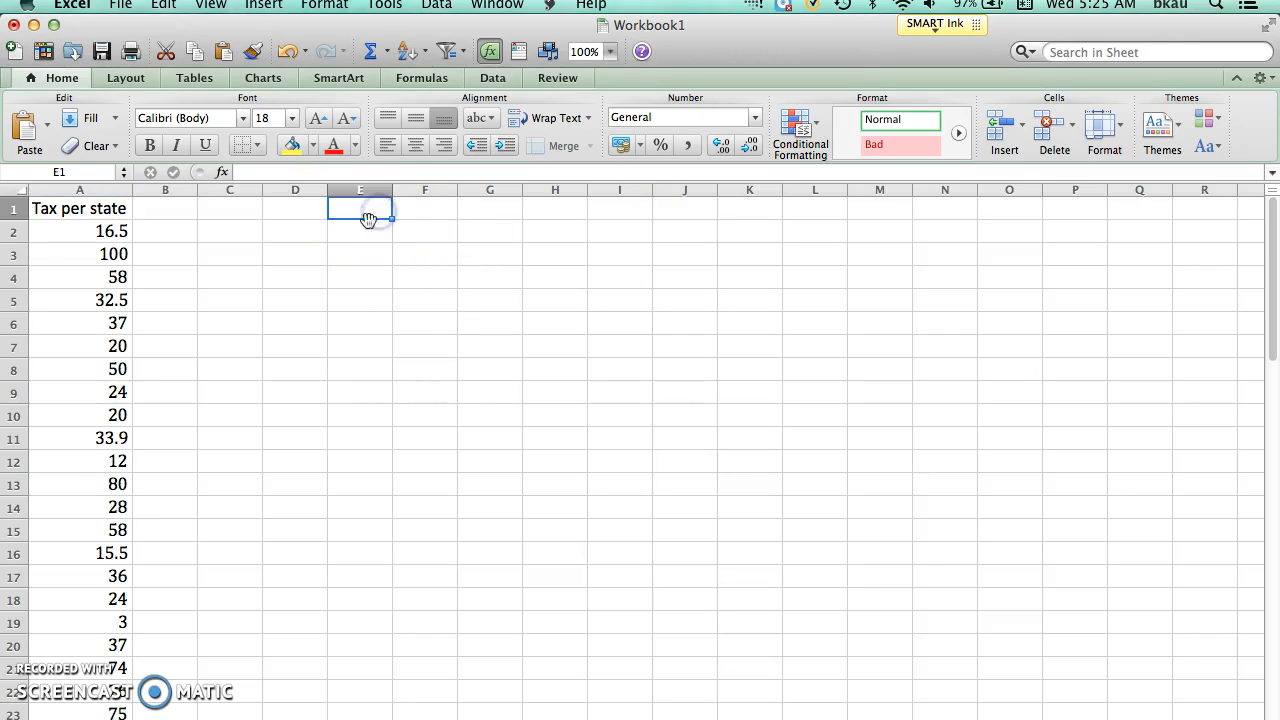
type("Classes")
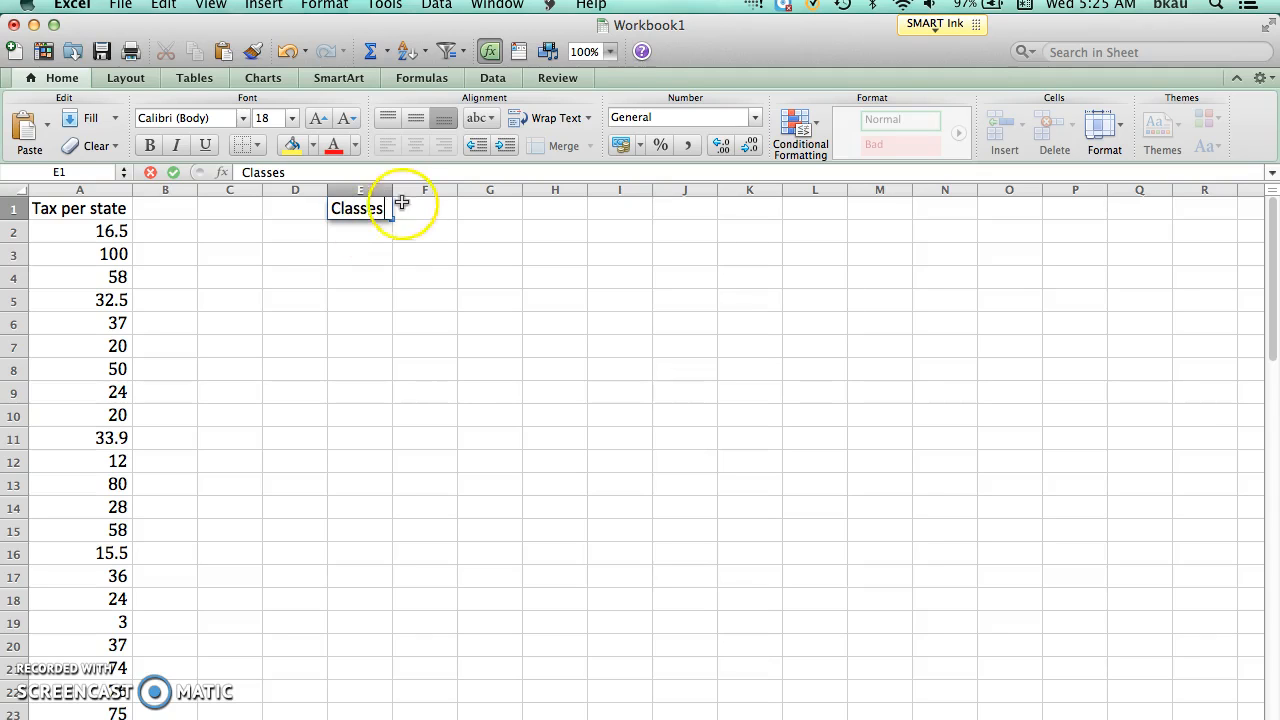
double_click(392, 191)
left_click_drag(391, 190, 419, 191)
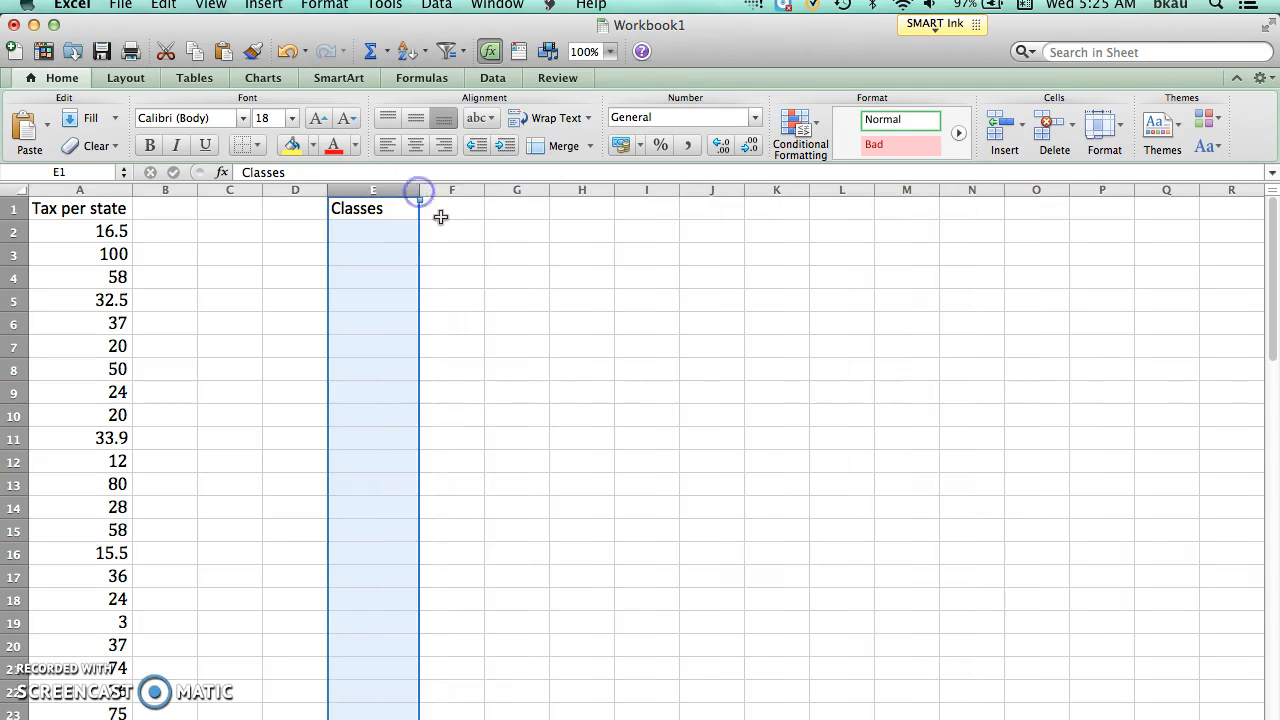
Step: Enter the heading "Frequency" in cell F1 and widen column F to fit it
left_click(454, 212)
type("Frequency")
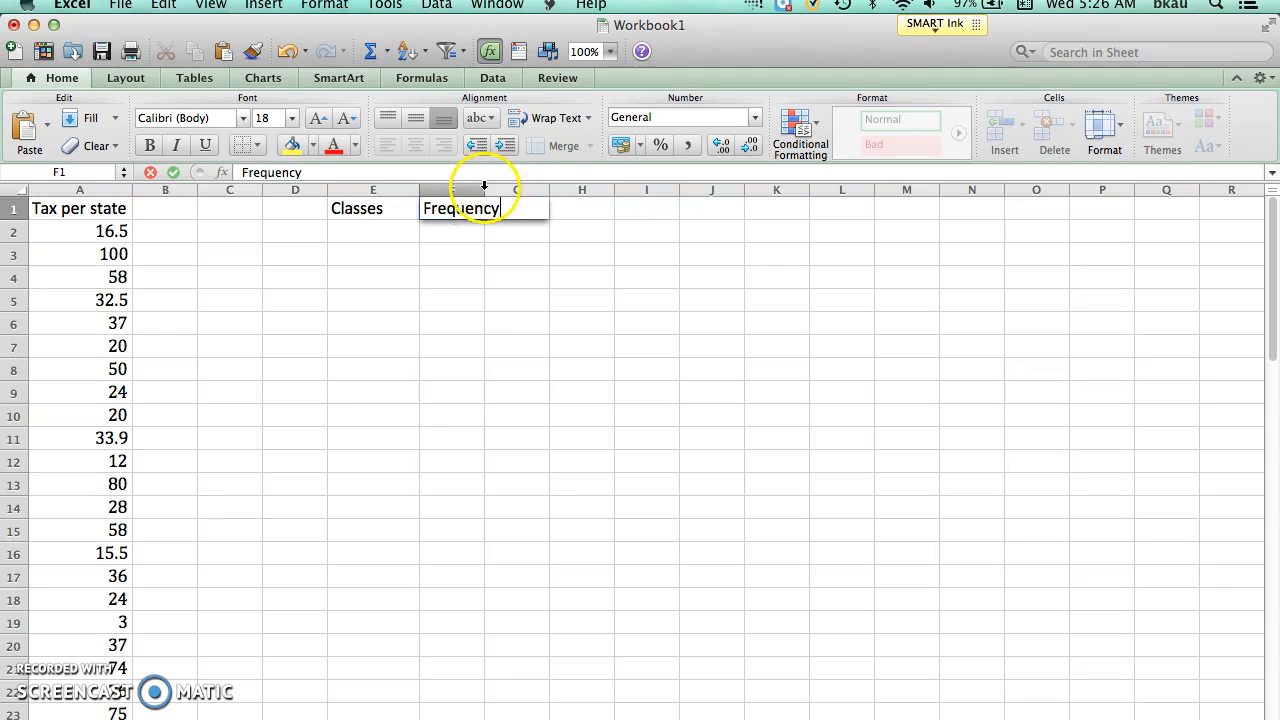
left_click(483, 189)
left_click_drag(484, 189, 512, 193)
Step: Enter the first class, 0 - 19, as text in cell E2 with a leading apostrophe
left_click(373, 231)
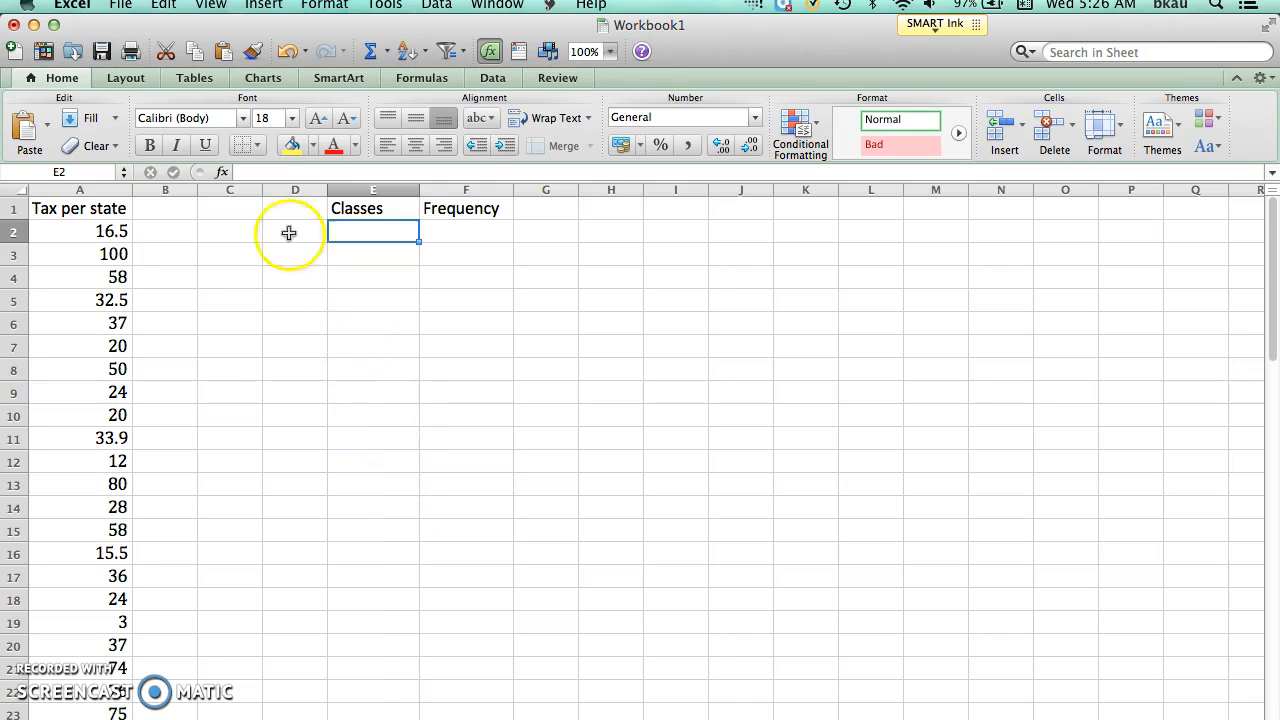
left_click(252, 174)
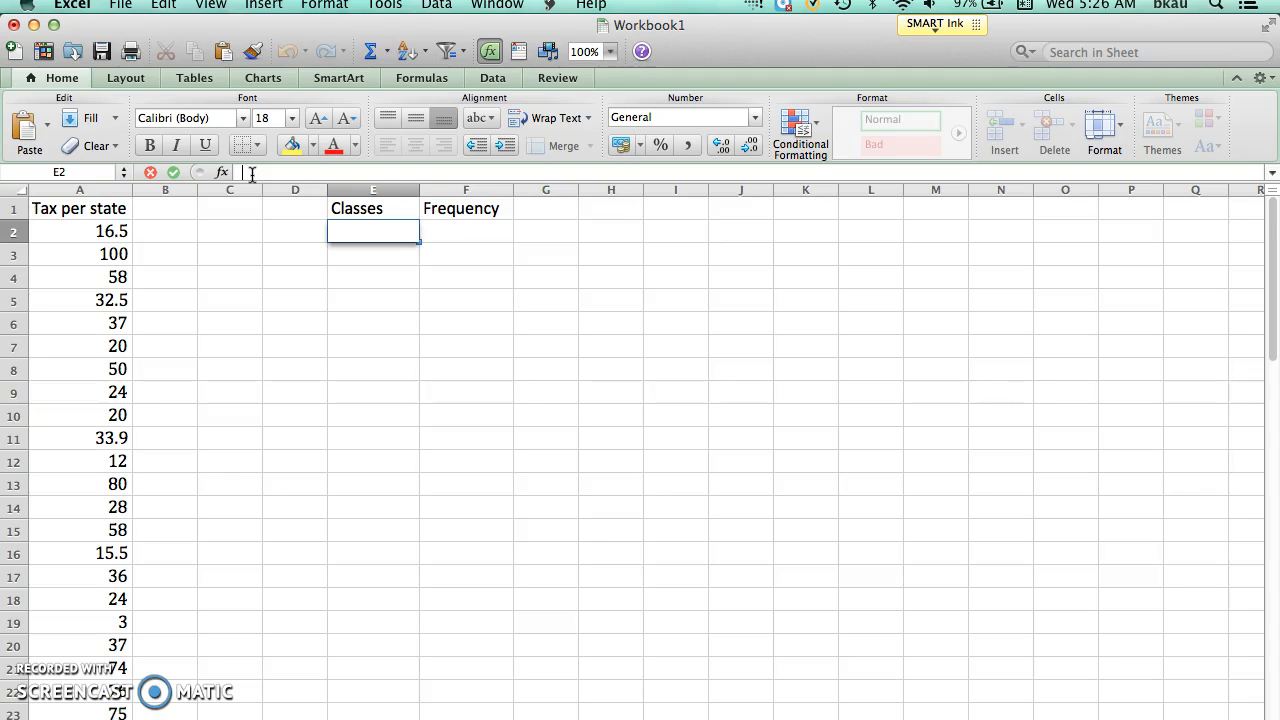
type("'0 - 19")
key("Return")
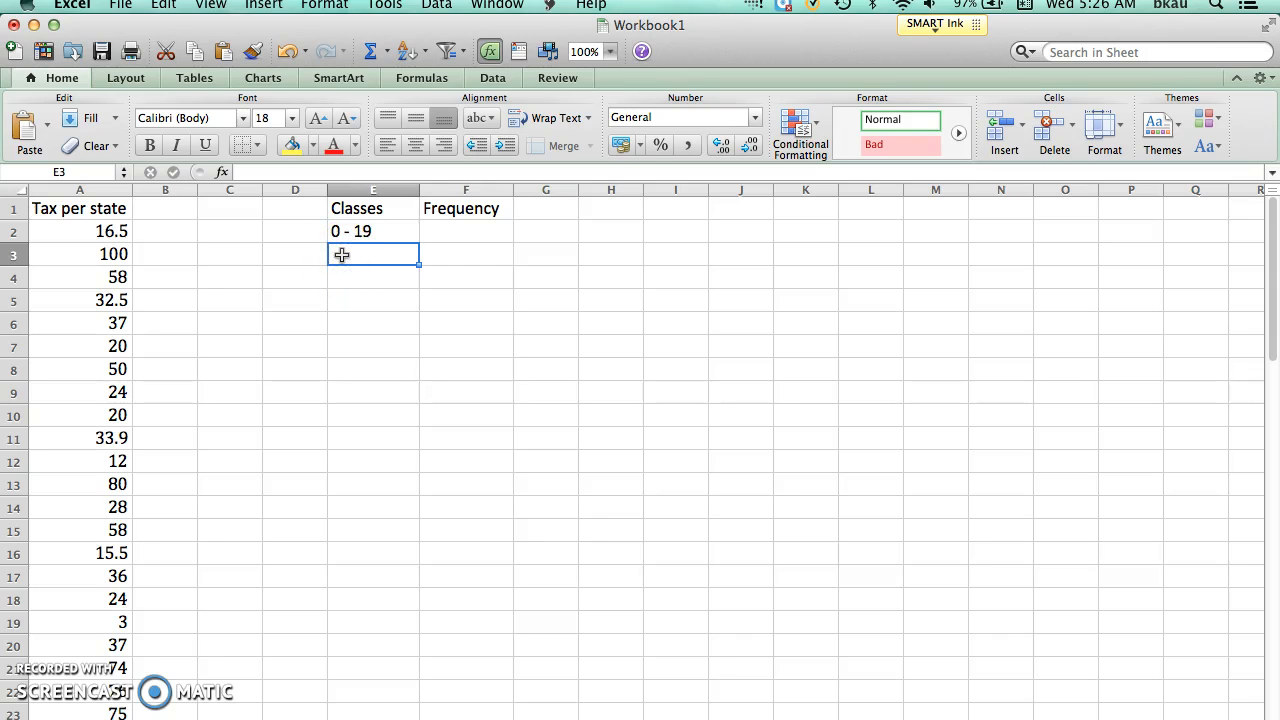
Step: Enter the classes 20 - 39 in cell E3 and 40 - 59 in cell E4
type("20")
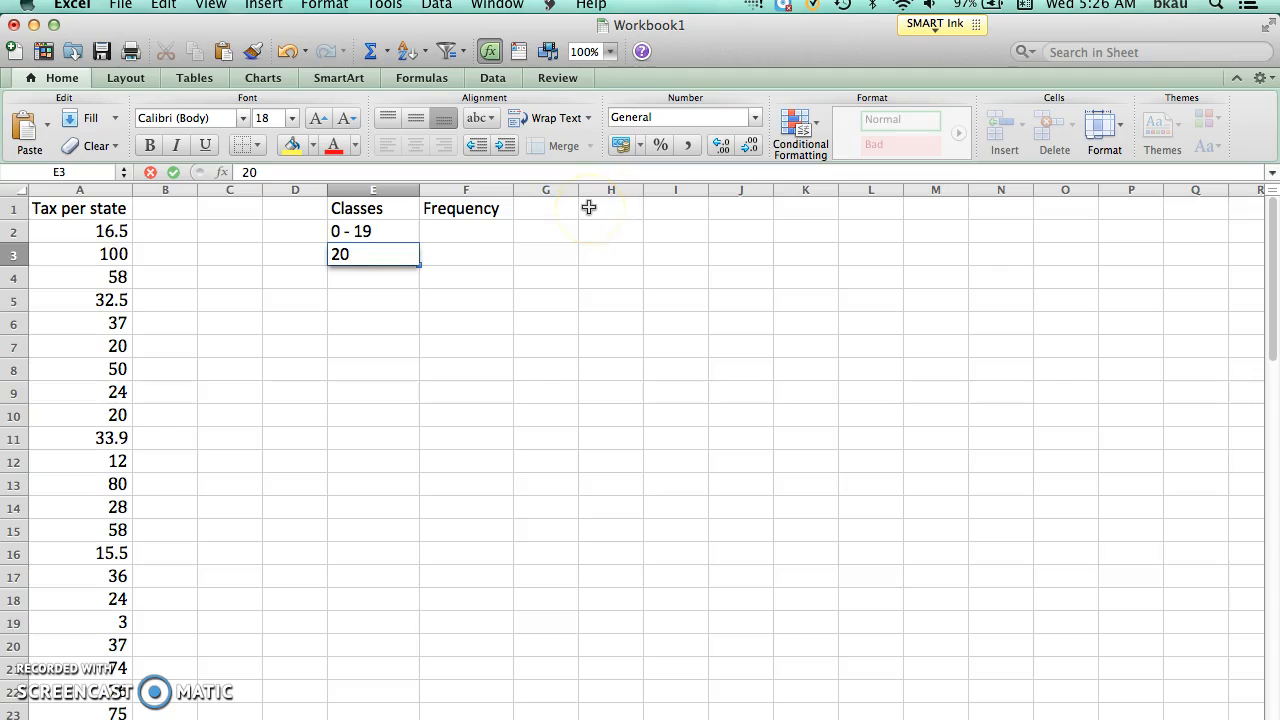
type("- 39")
key("Return")
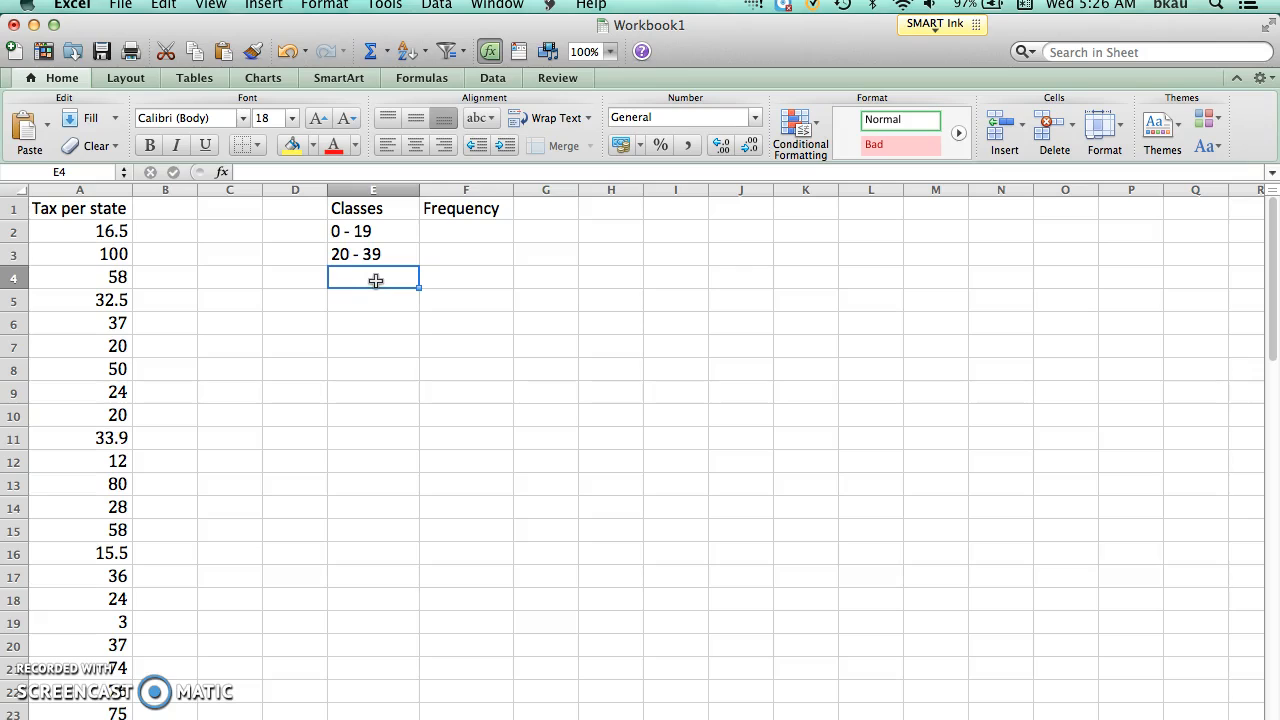
type("40")
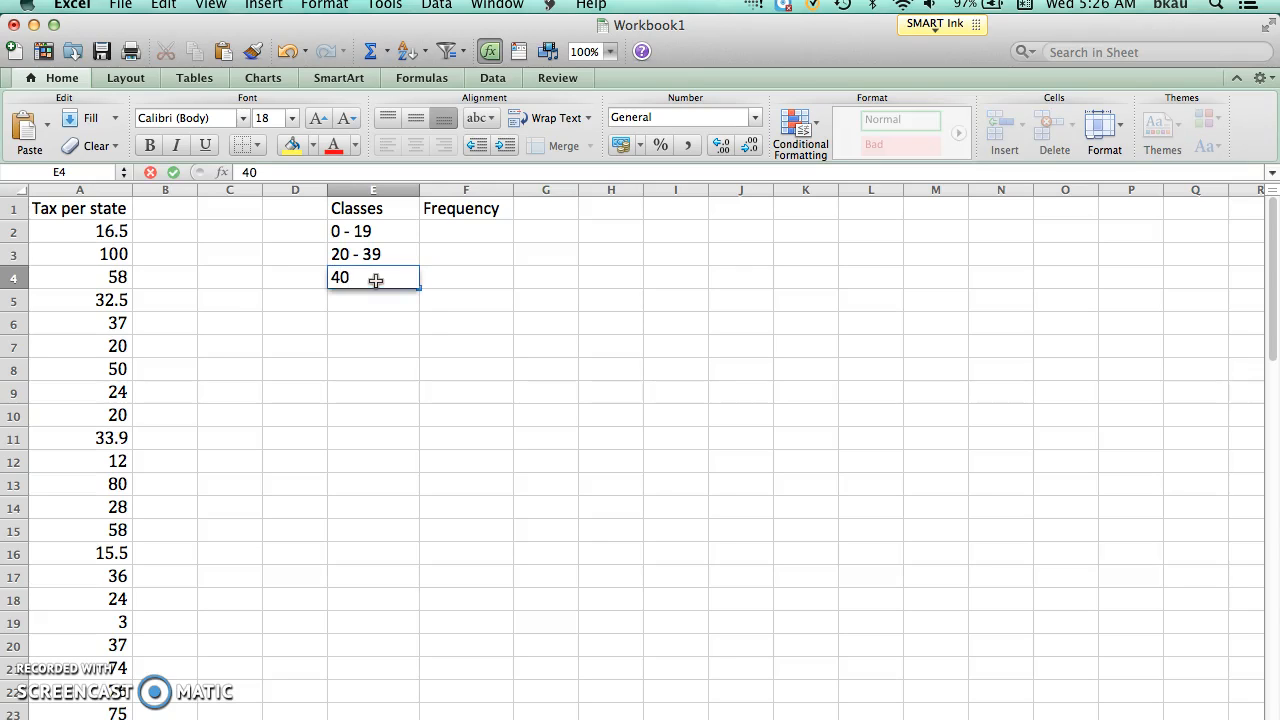
type(" =")
key("BackSpace")
type("59")
key("Return")
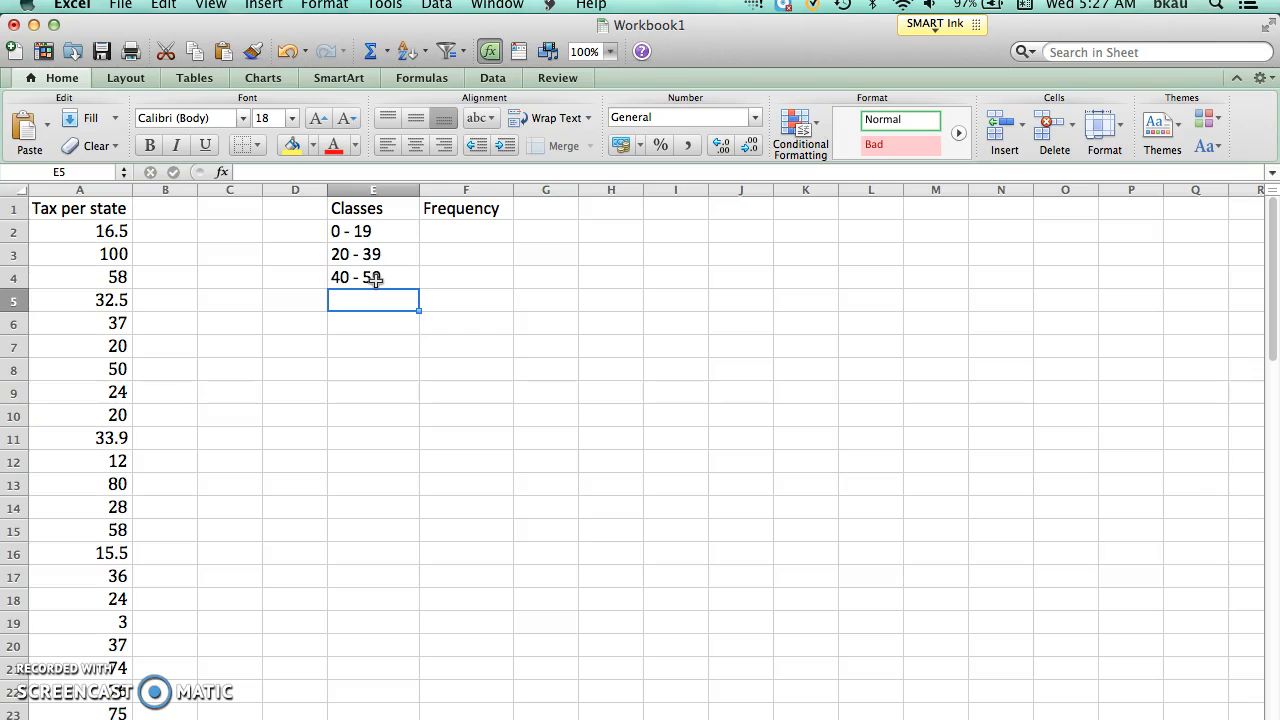
Step: Enter the classes 60 - 79 in cell E5 and 80 - 99 in cell E6
type("60")
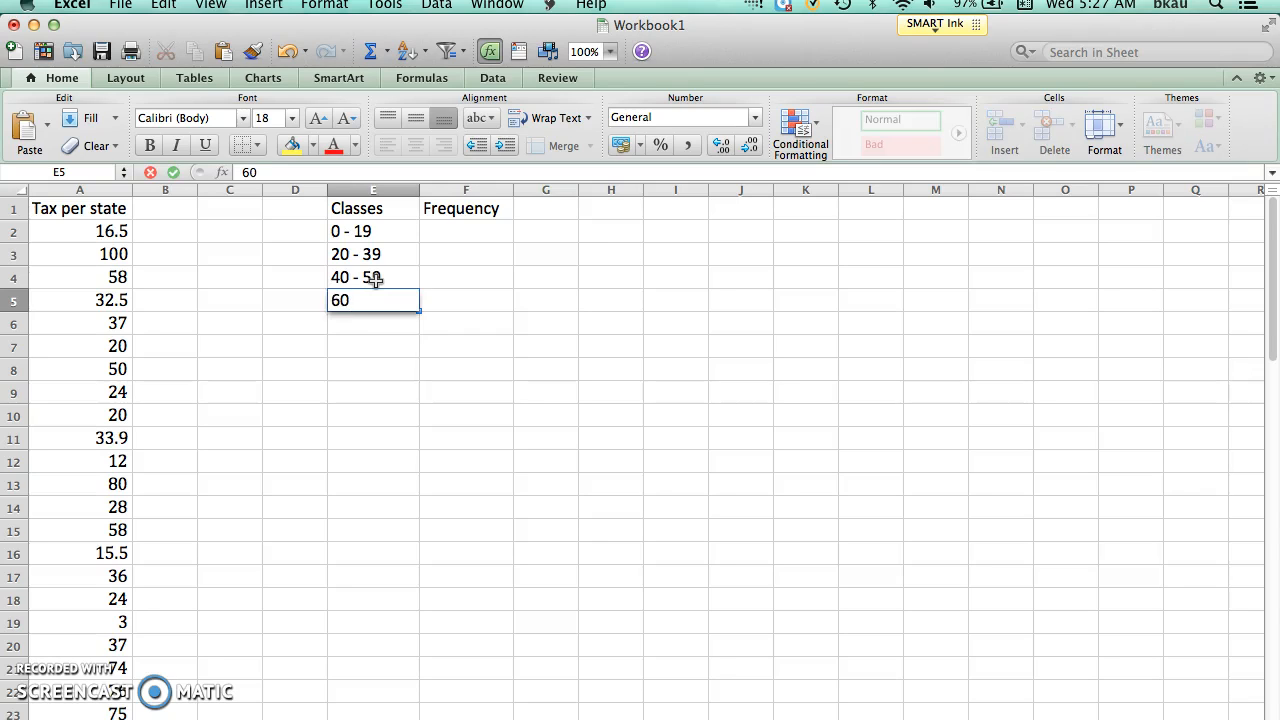
type(" - 79")
key("Return")
type("80")
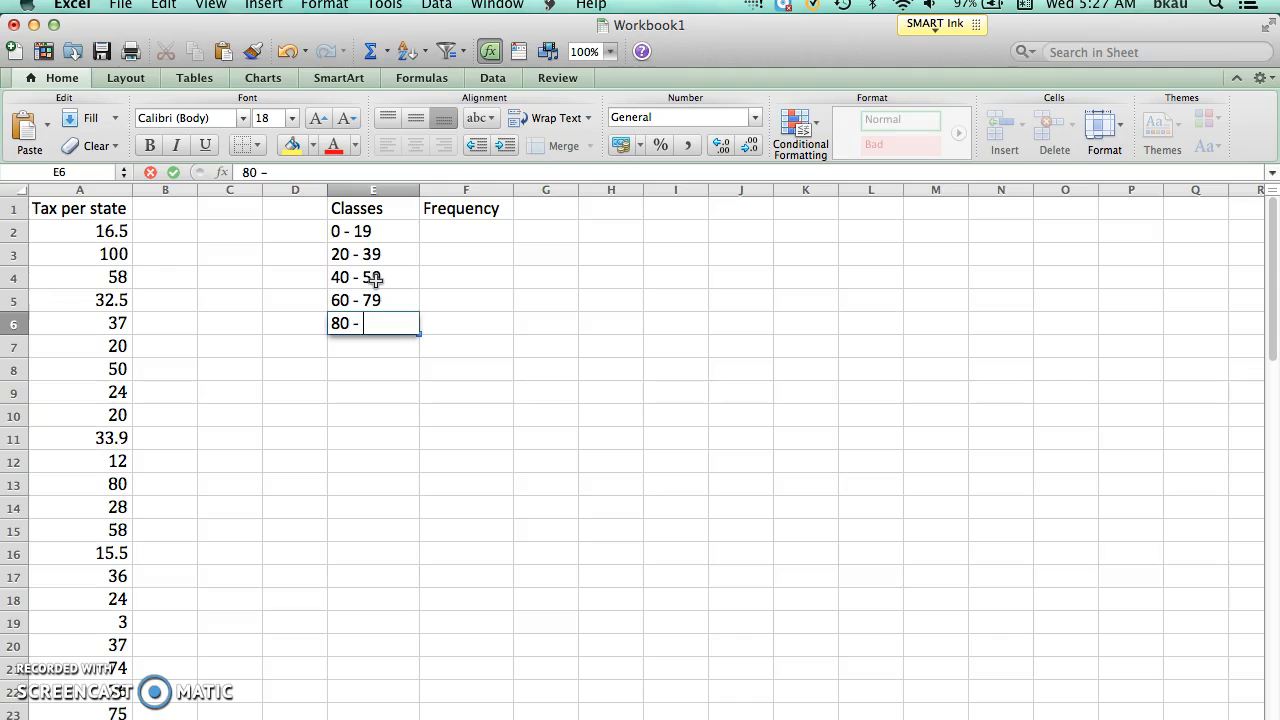
type(" - 99")
key("Return")
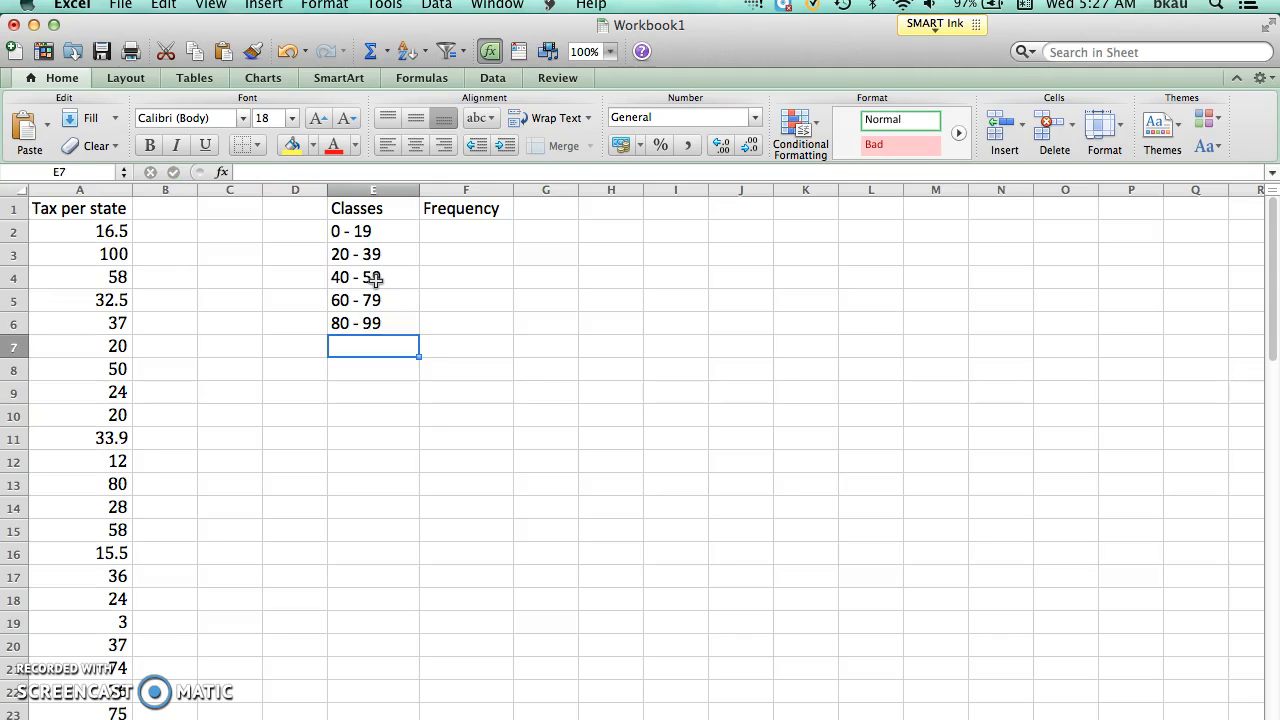
Step: Enter the class 100 - 119 in cell E7 below the 80 - 99 class
type("100")
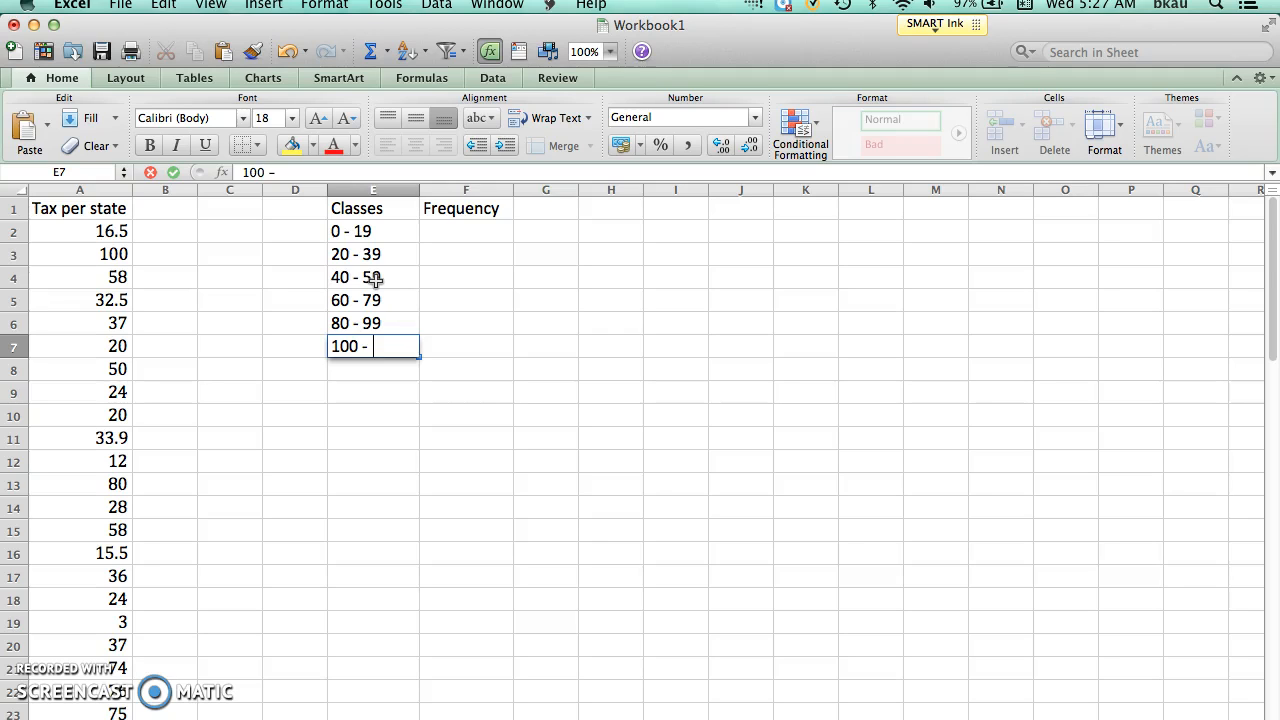
type("- 119")
key("Return")
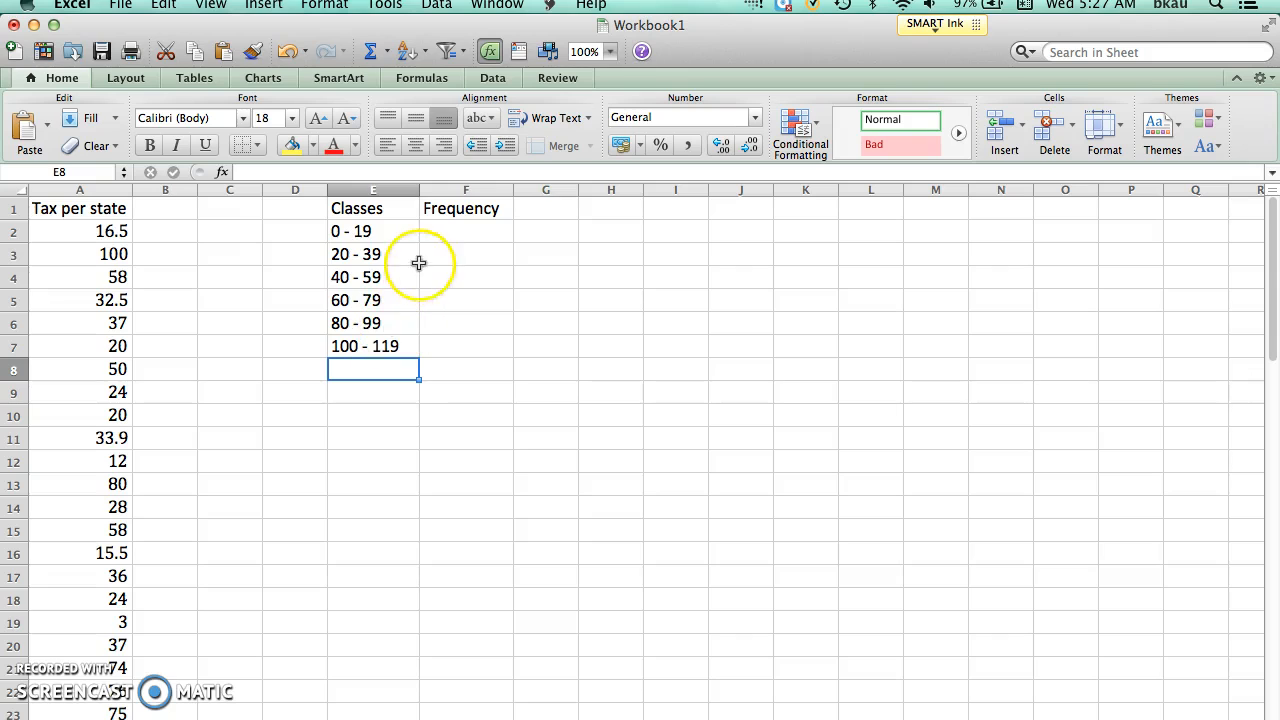
Step: Sort the tax values in cells A2 to A51 in ascending order
left_click(304, 213)
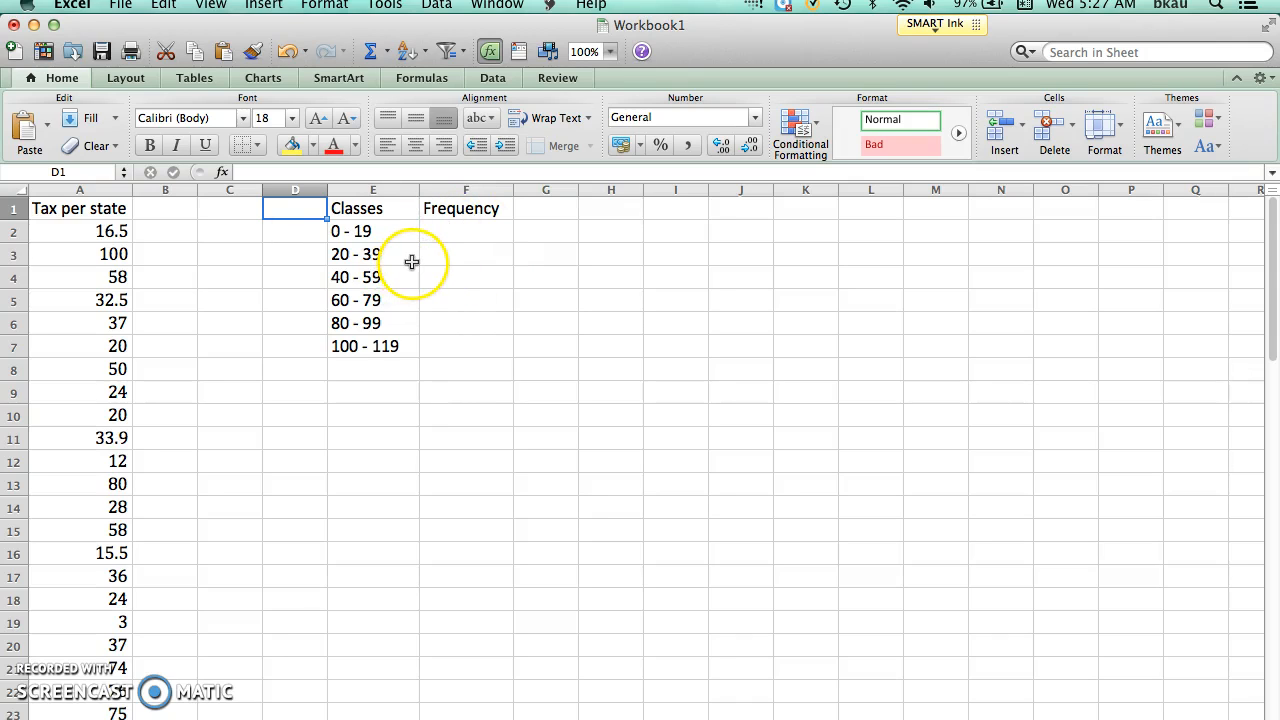
left_click(97, 233)
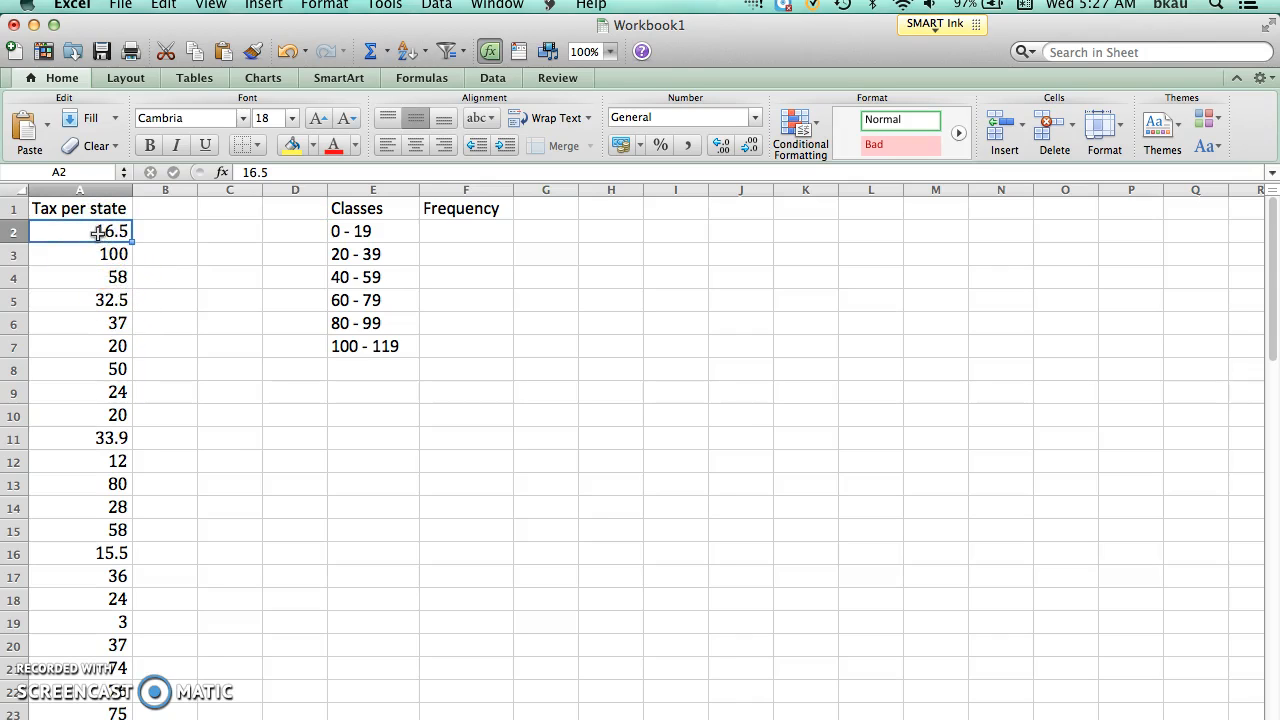
left_click_drag(97, 233, 116, 583)
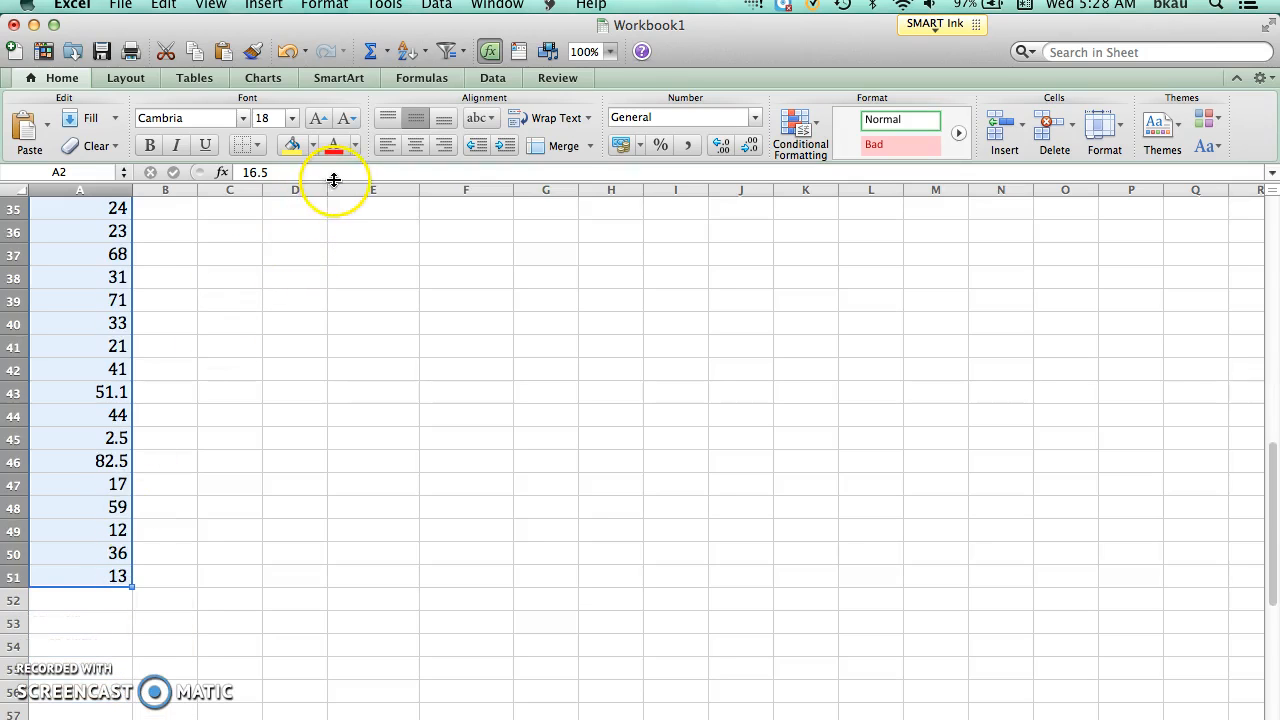
left_click(393, 6)
mouse_move(436, 5)
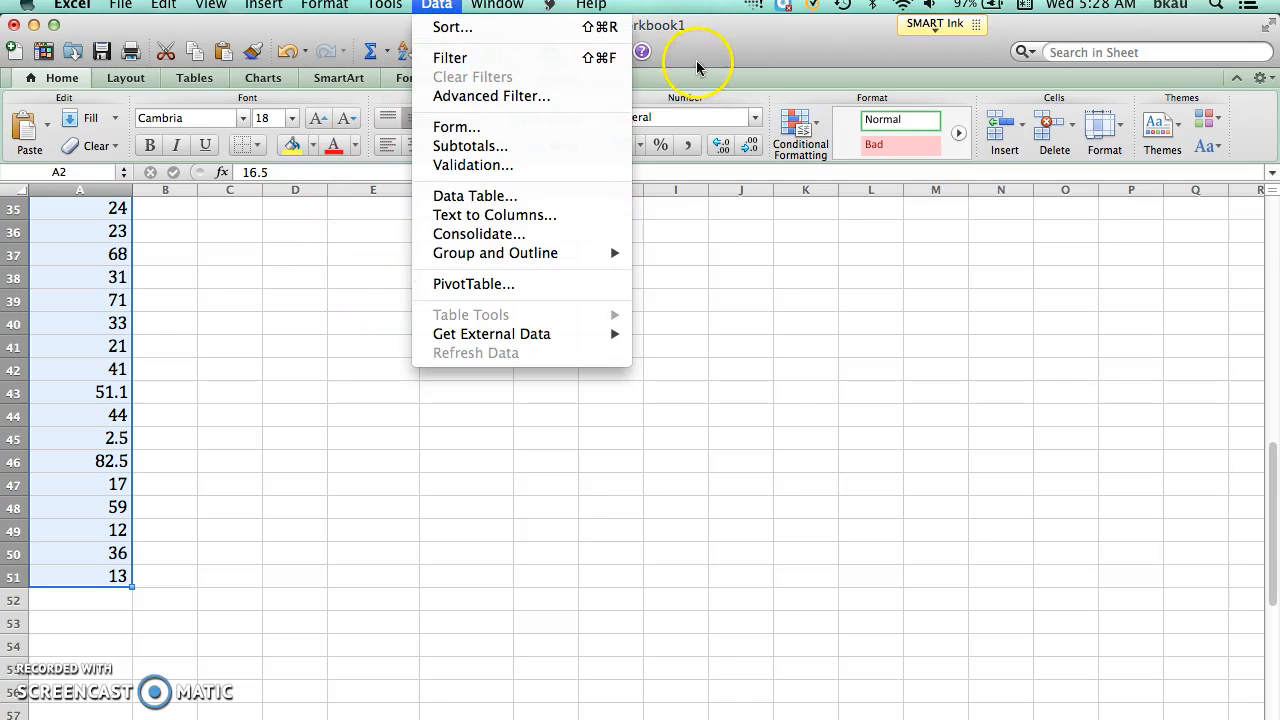
left_click(748, 50)
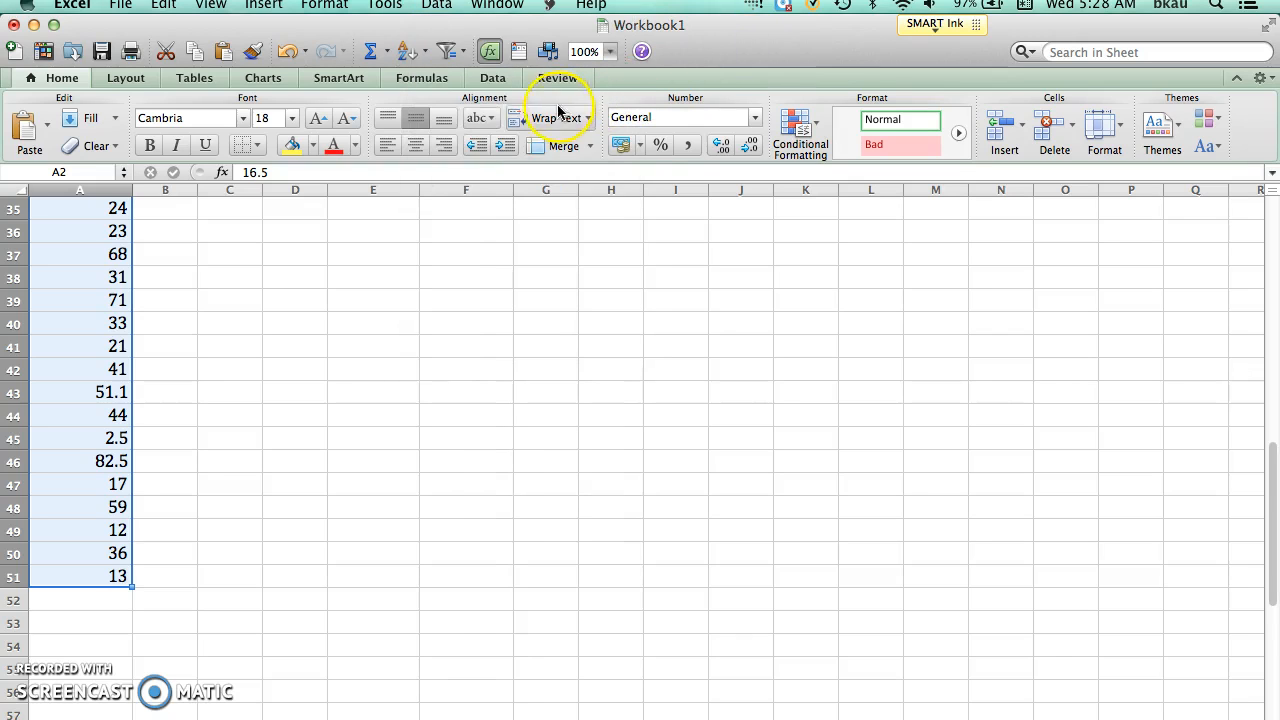
left_click(408, 52)
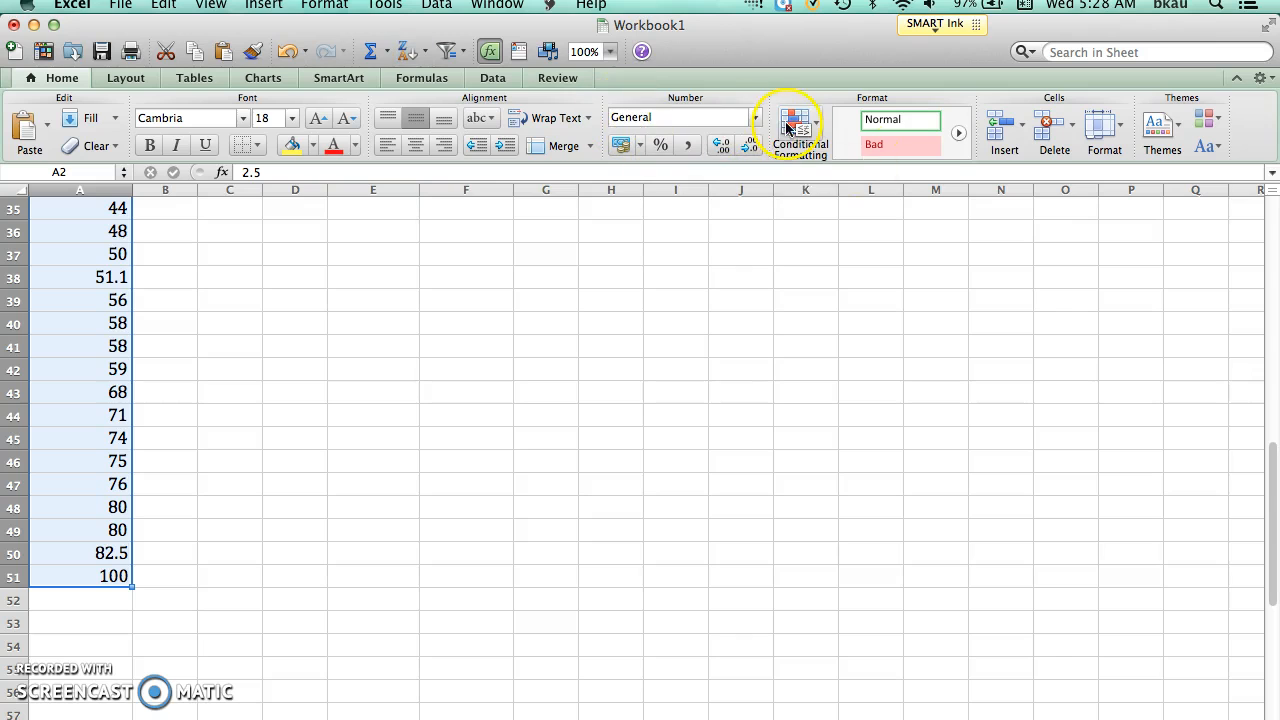
Step: Enter the formula =count(A2:A14) in cell F2 to get the frequency of the 0 - 19 class
left_click_drag(1274, 466, 1238, 209)
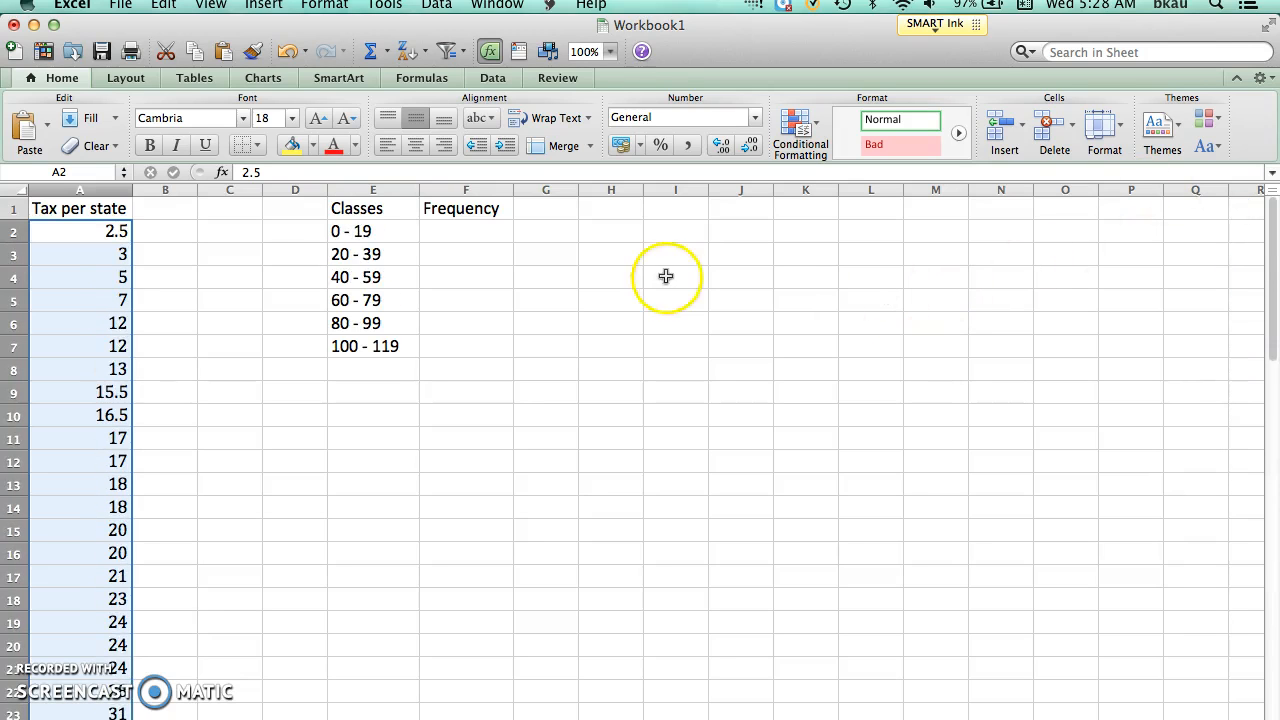
left_click(178, 236)
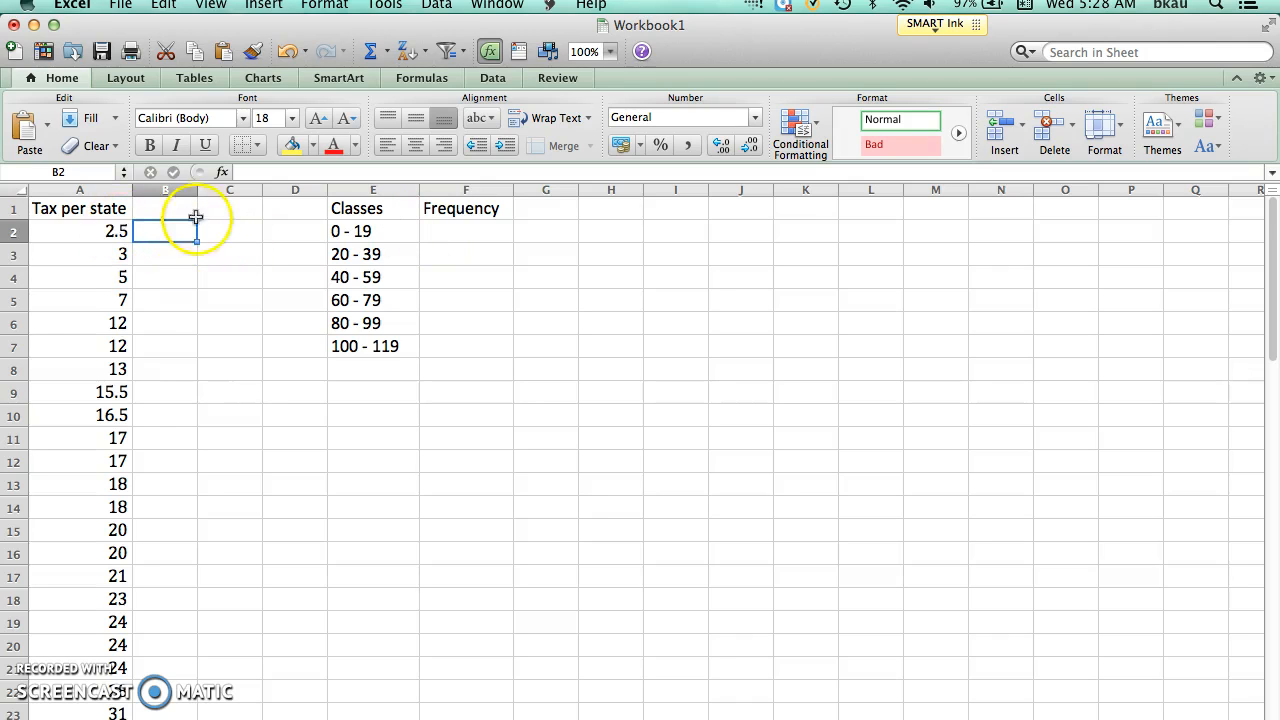
left_click(87, 229)
left_click_drag(87, 229, 108, 509)
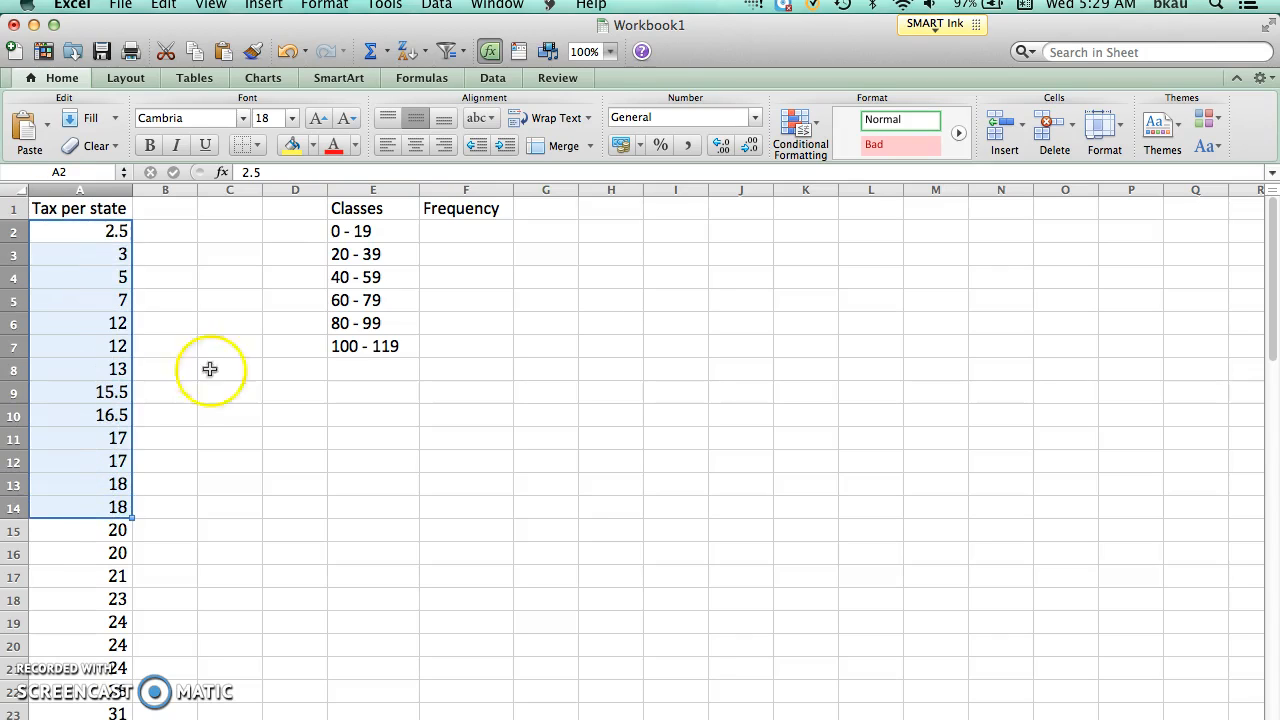
left_click(440, 232)
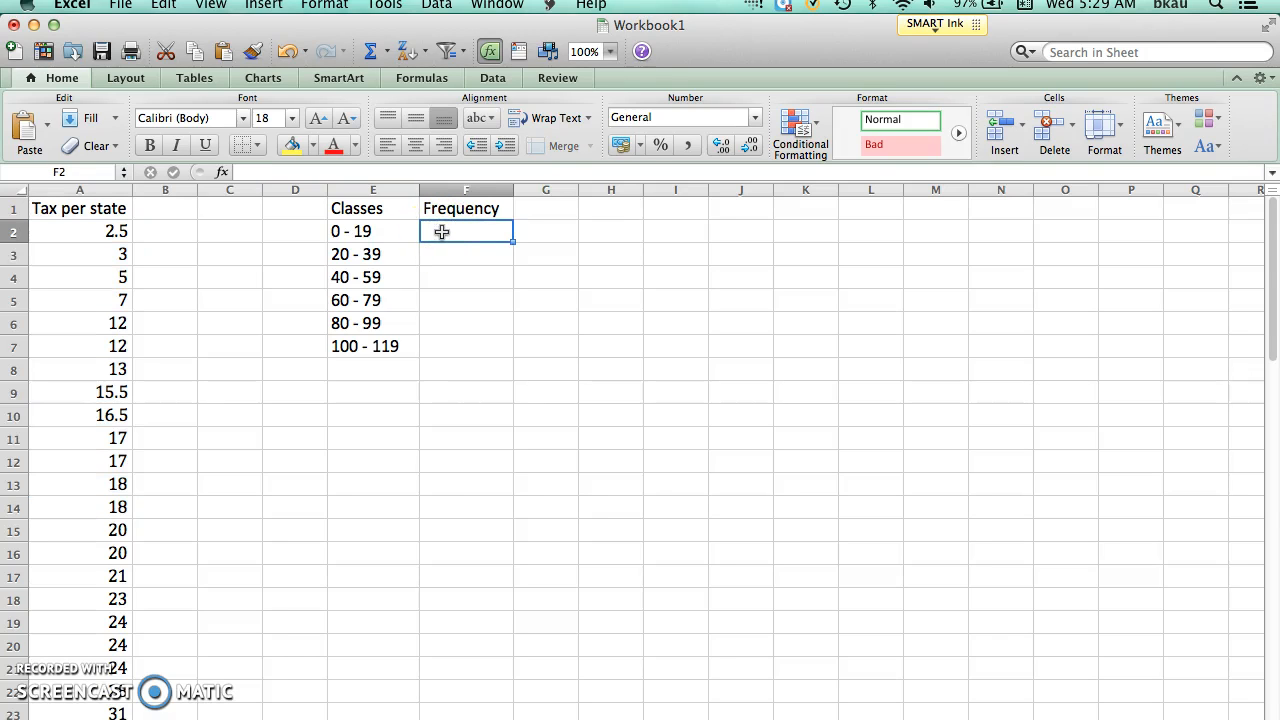
type("=")
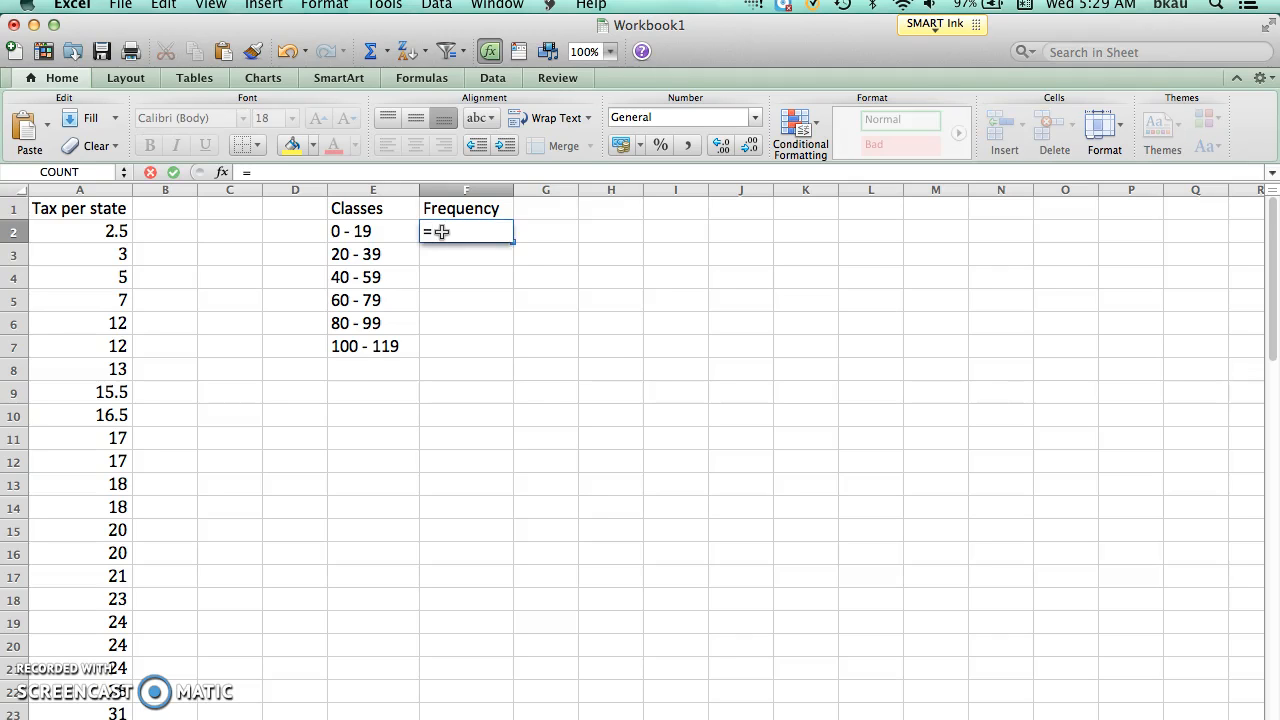
type("count")
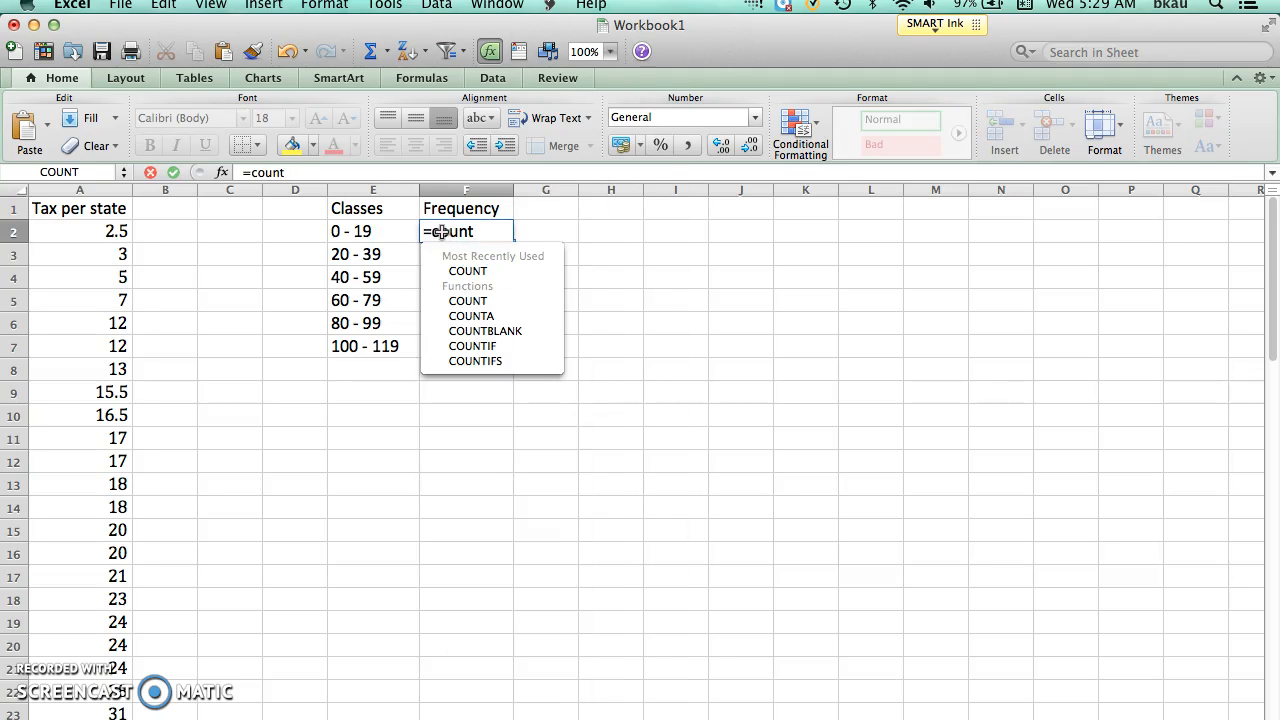
type("(")
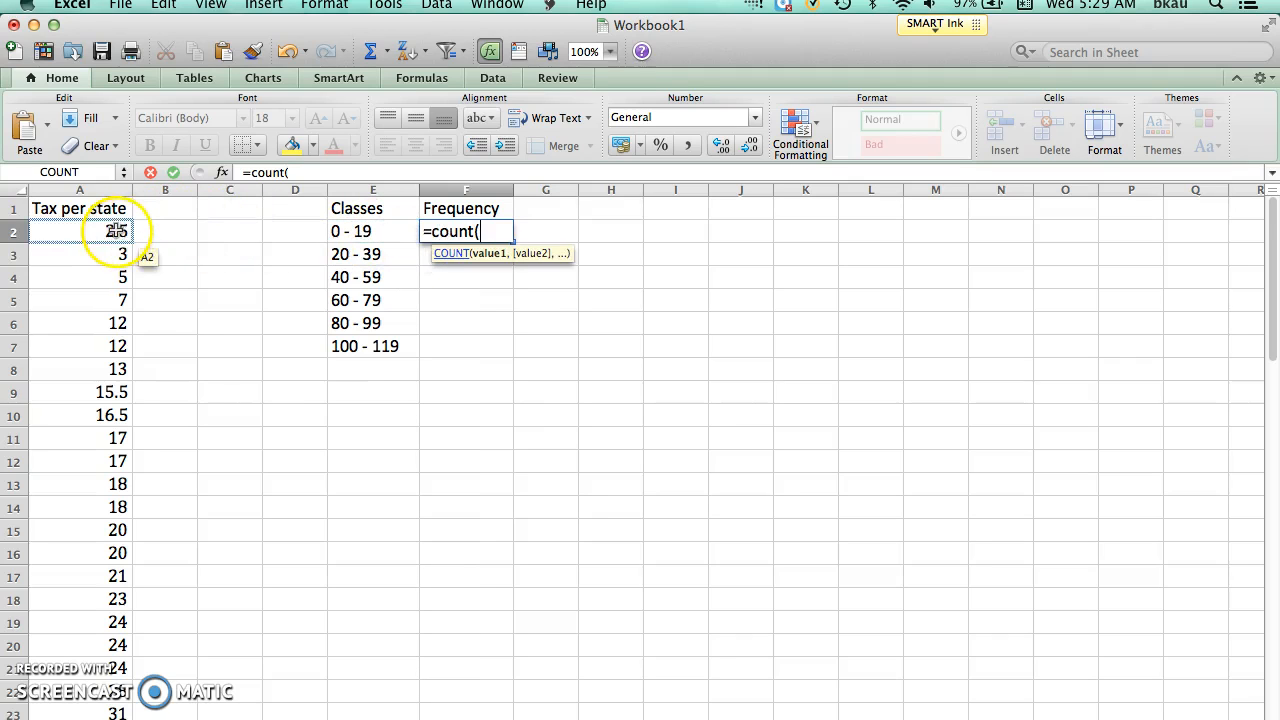
left_click_drag(115, 231, 105, 505)
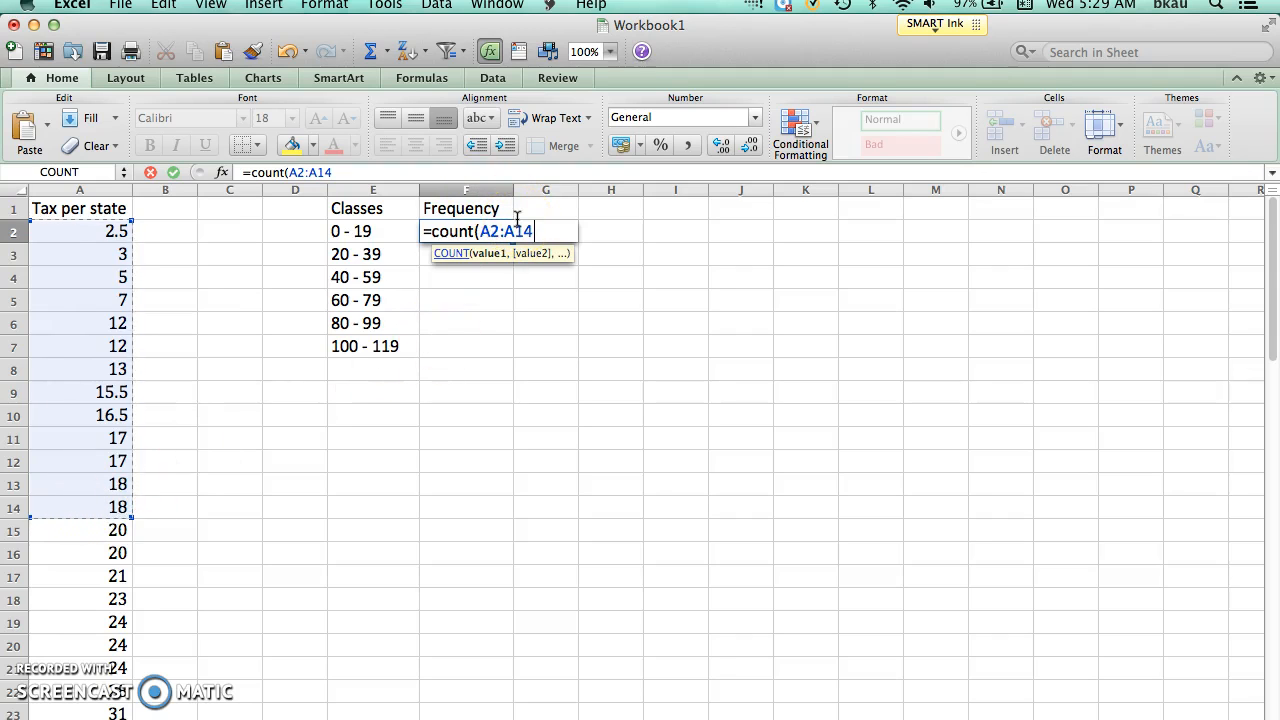
type(")")
key("Return")
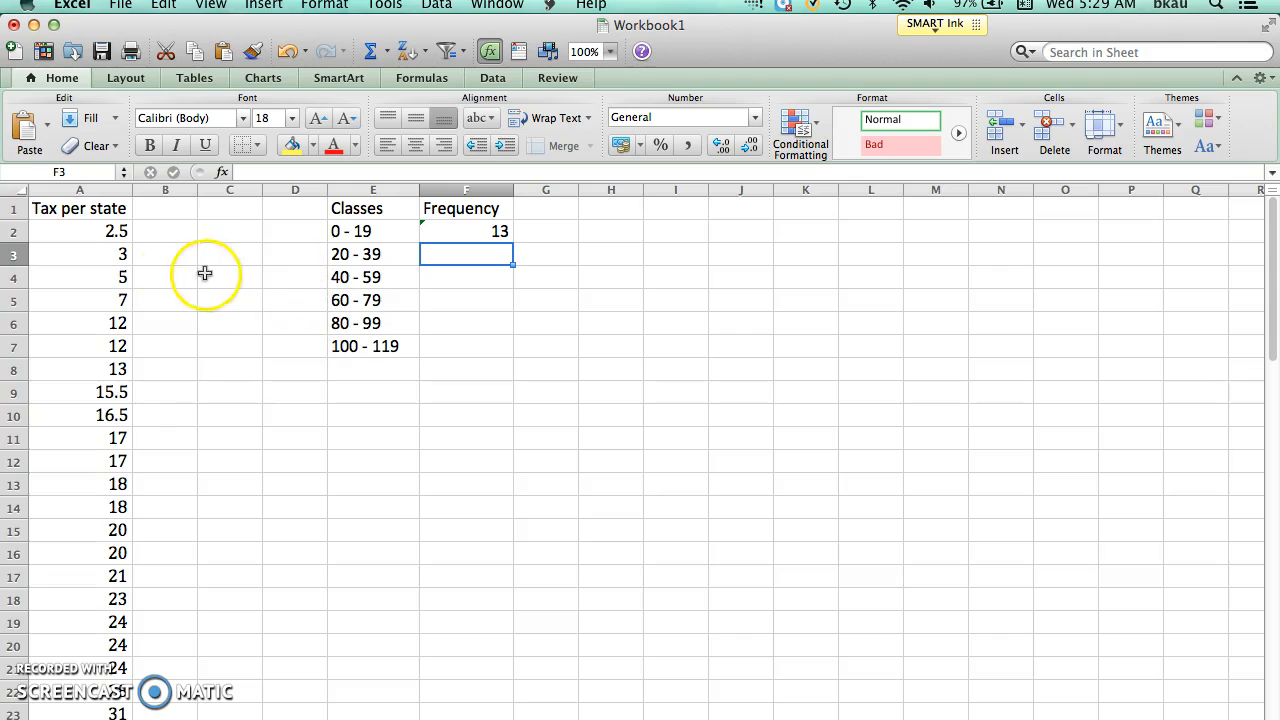
Step: Enter the formula =count(A15:A32) in cell F3 to get the frequency of the 20 - 39 class
left_click(450, 256)
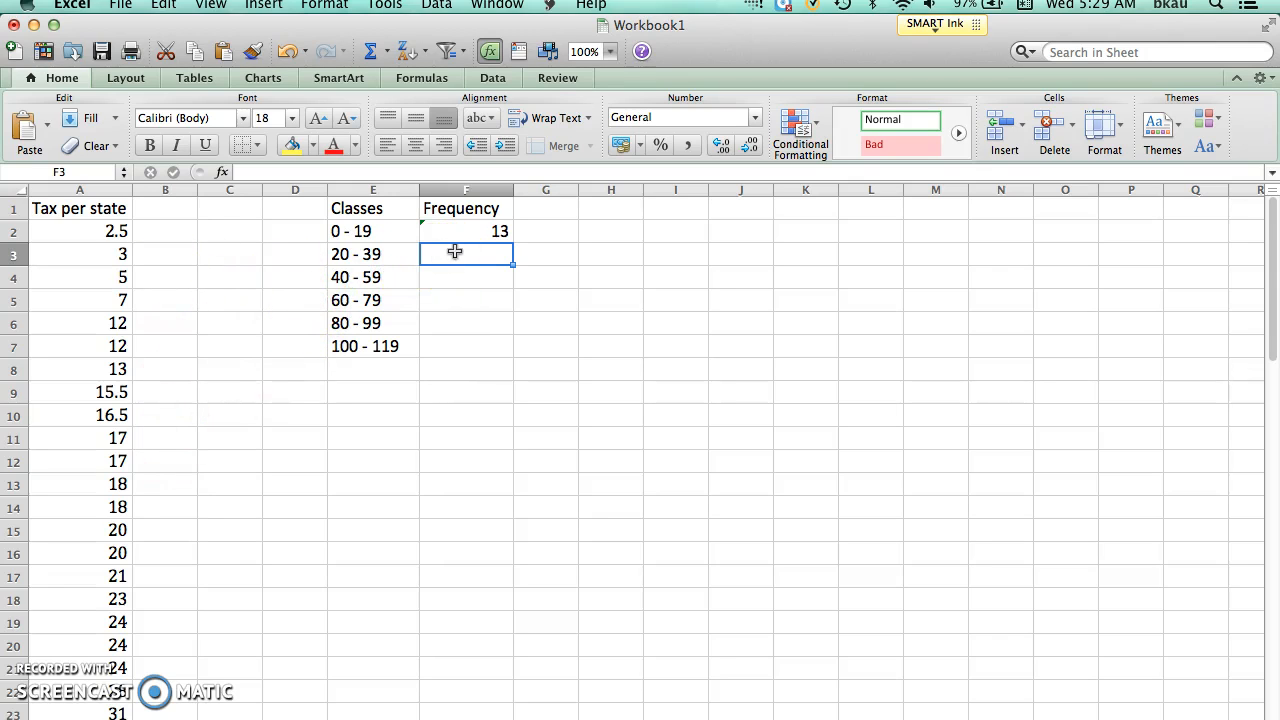
left_click(455, 252)
type("=count(")
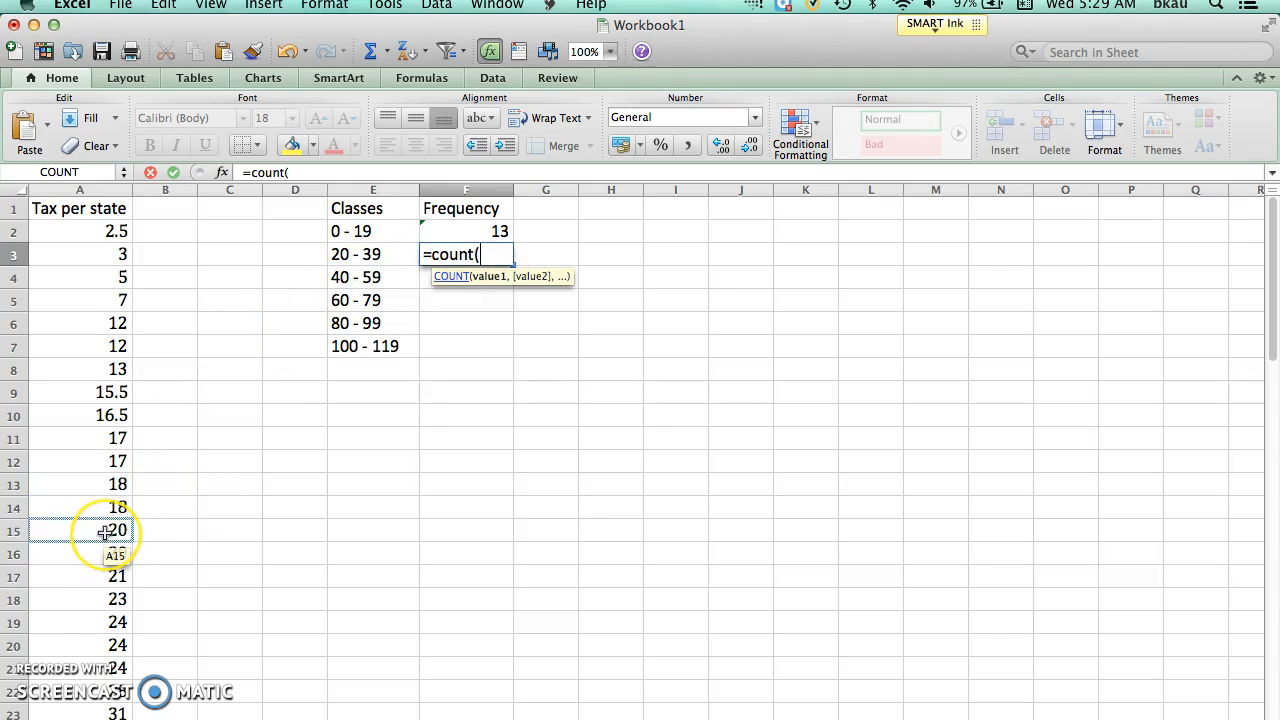
left_click_drag(105, 532, 97, 680)
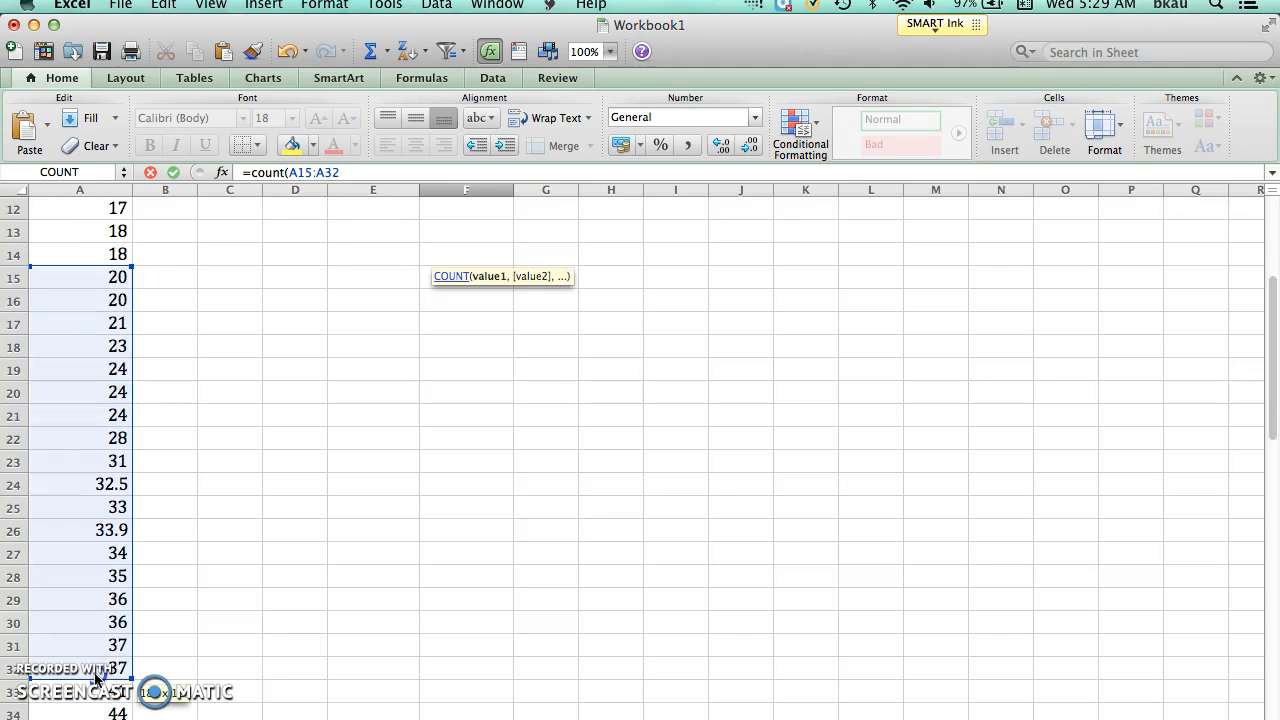
left_click_drag(96, 679, 96, 679)
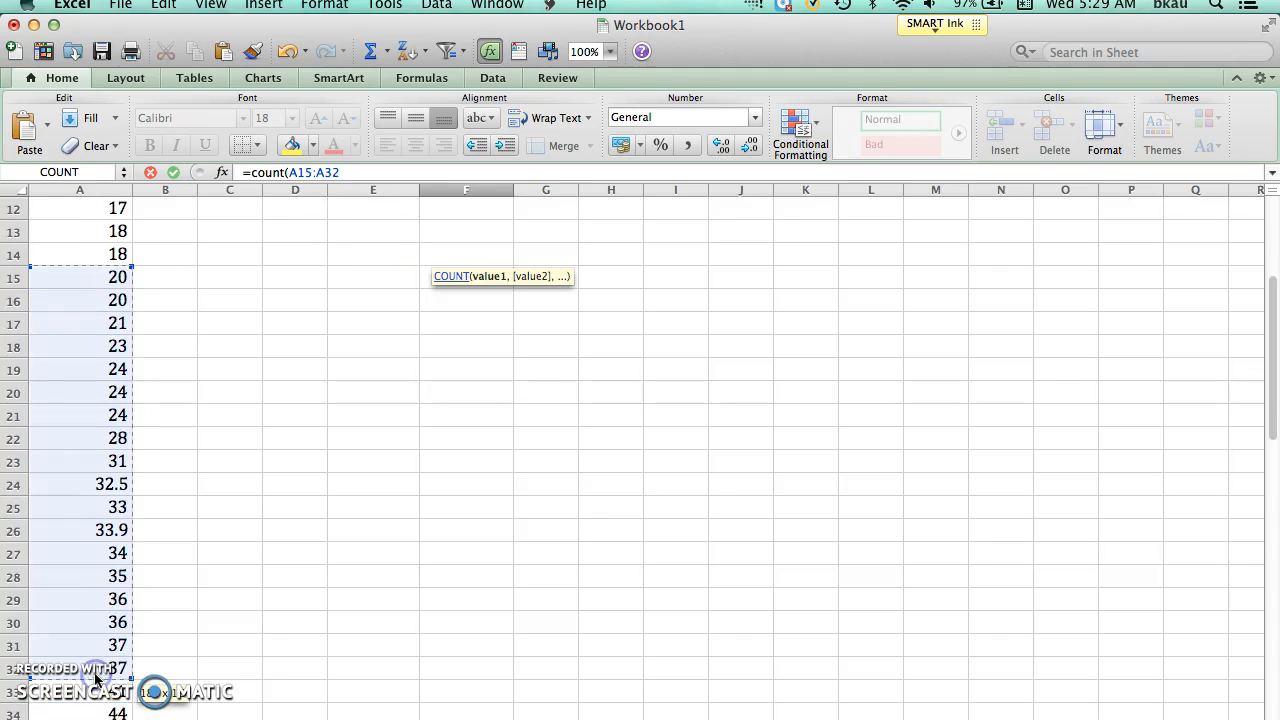
type(")")
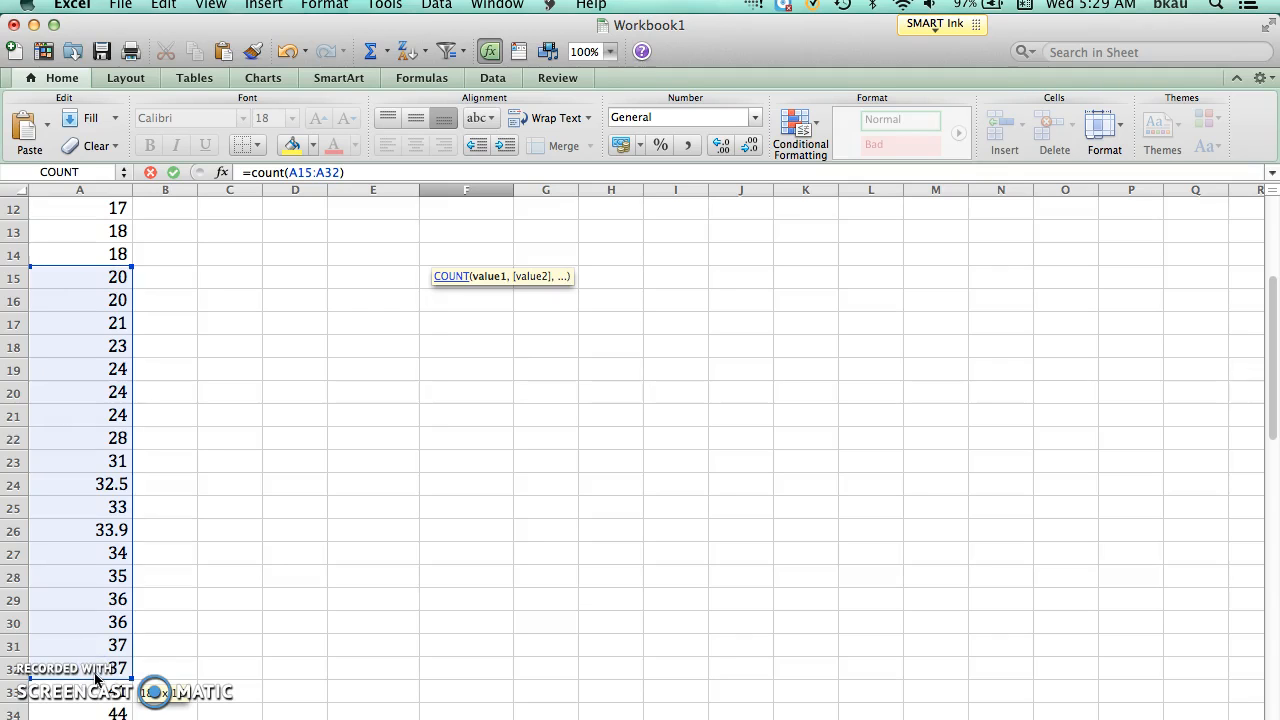
key("Escape")
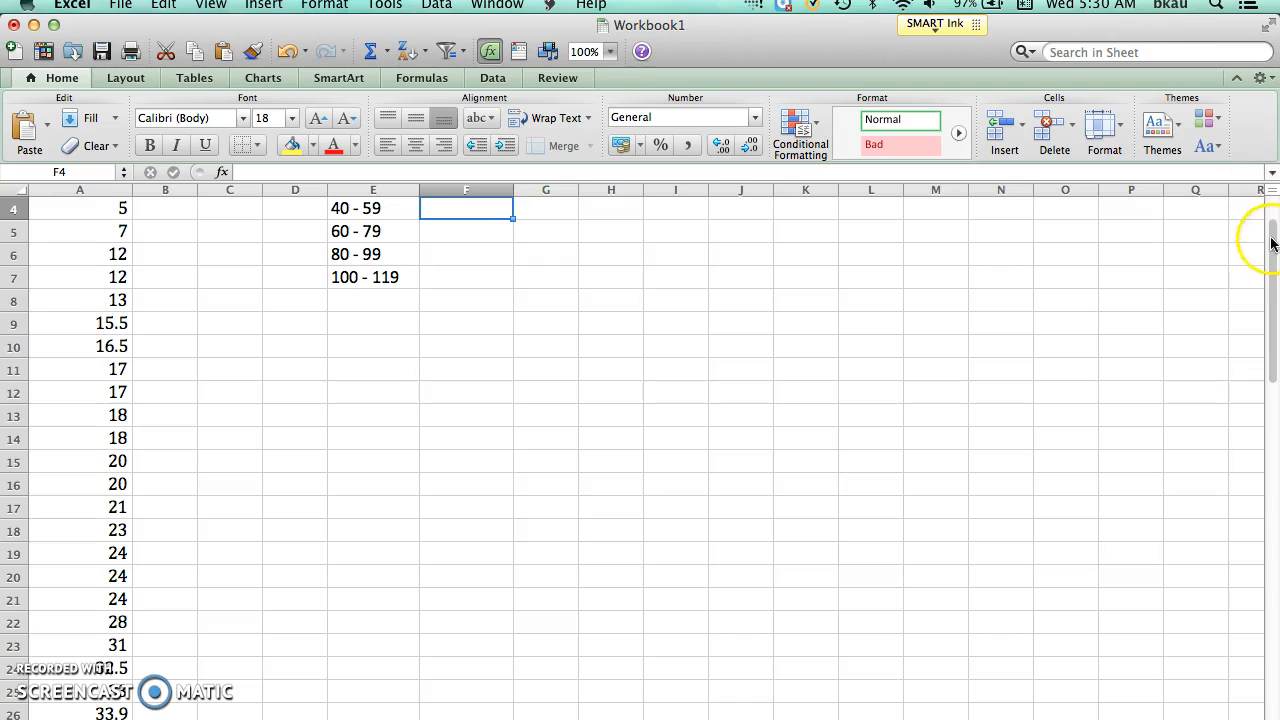
Step: Enter the formula =count(A33:A42) in cell F4 to get the frequency of the 40 - 59 class
left_click_drag(1274, 245, 1272, 222)
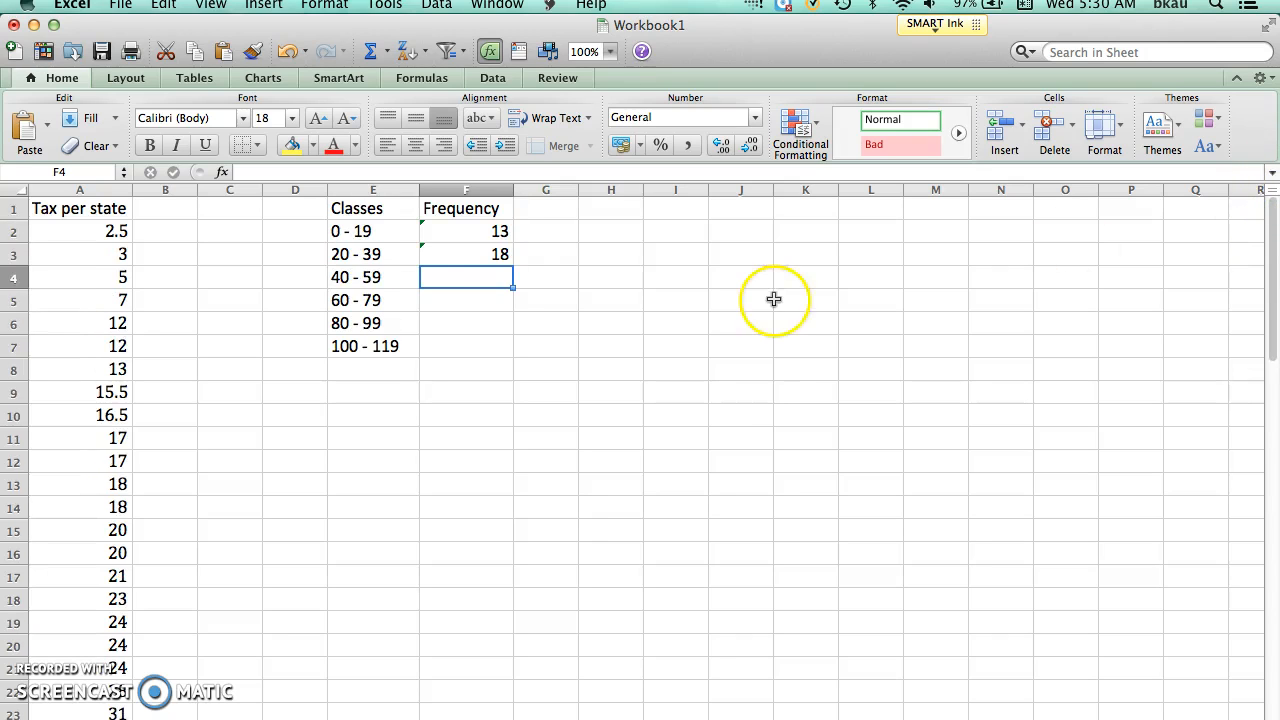
left_click(470, 278)
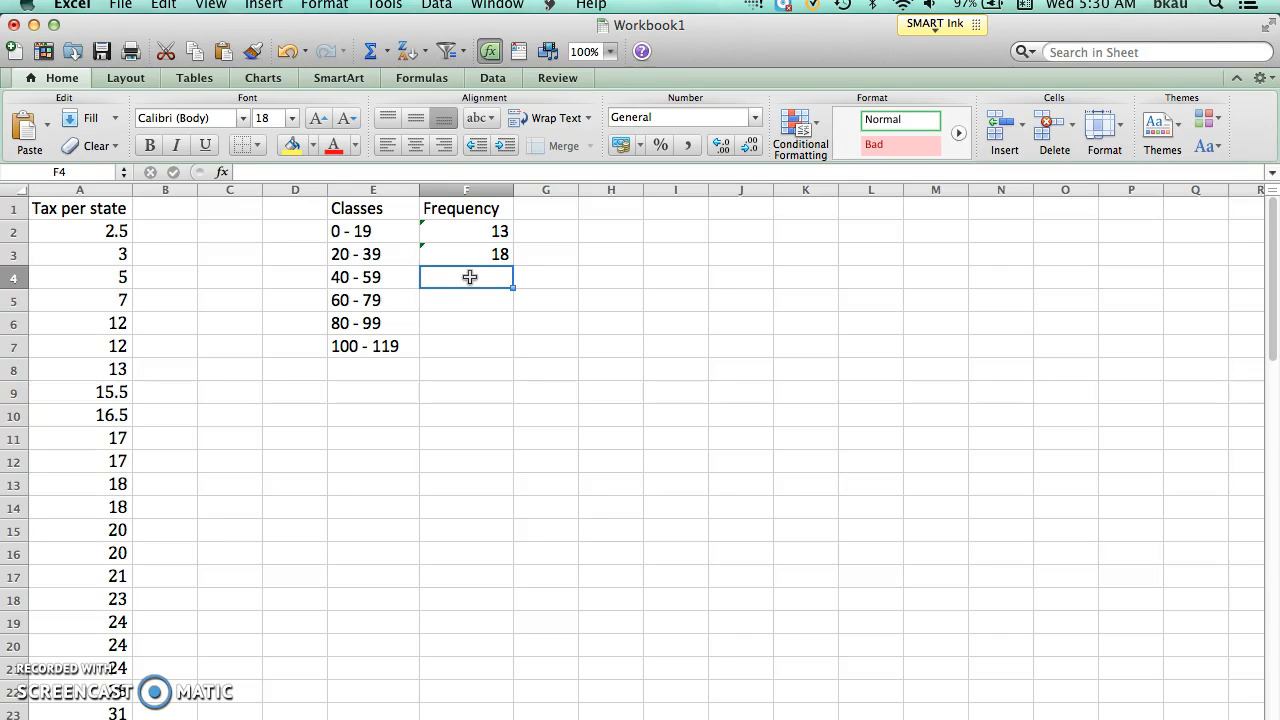
type("=count")
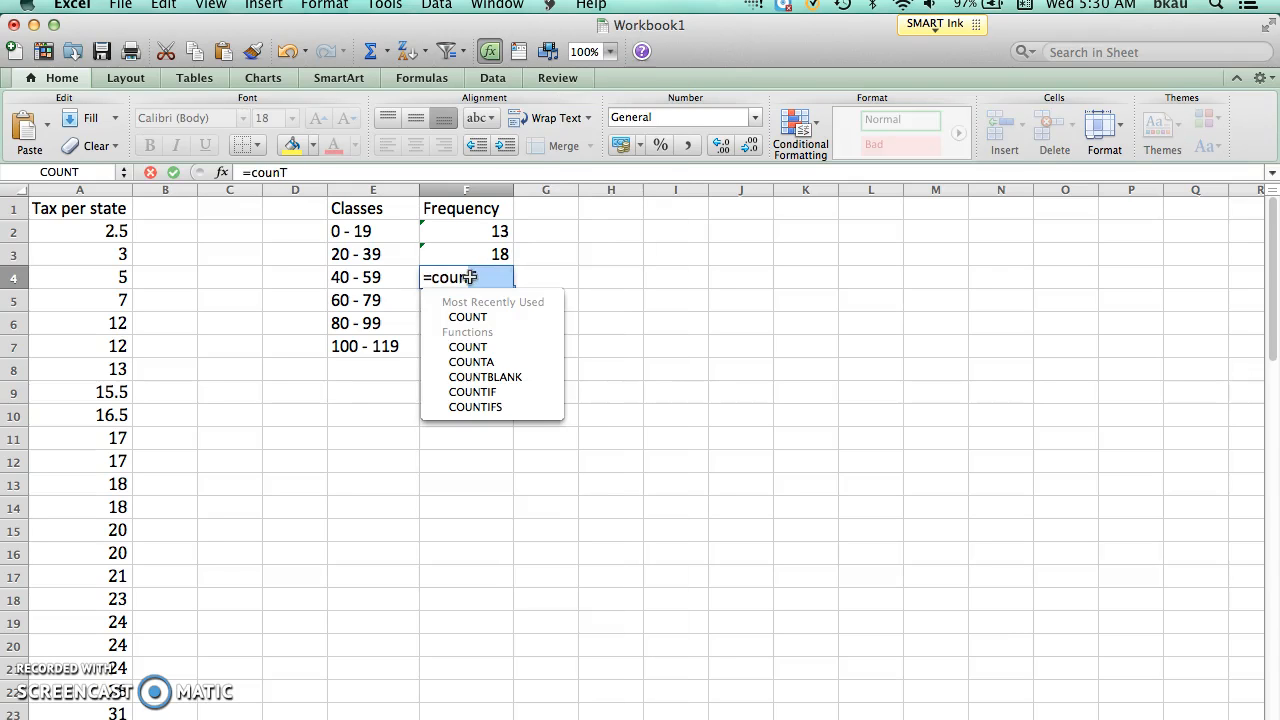
type("(")
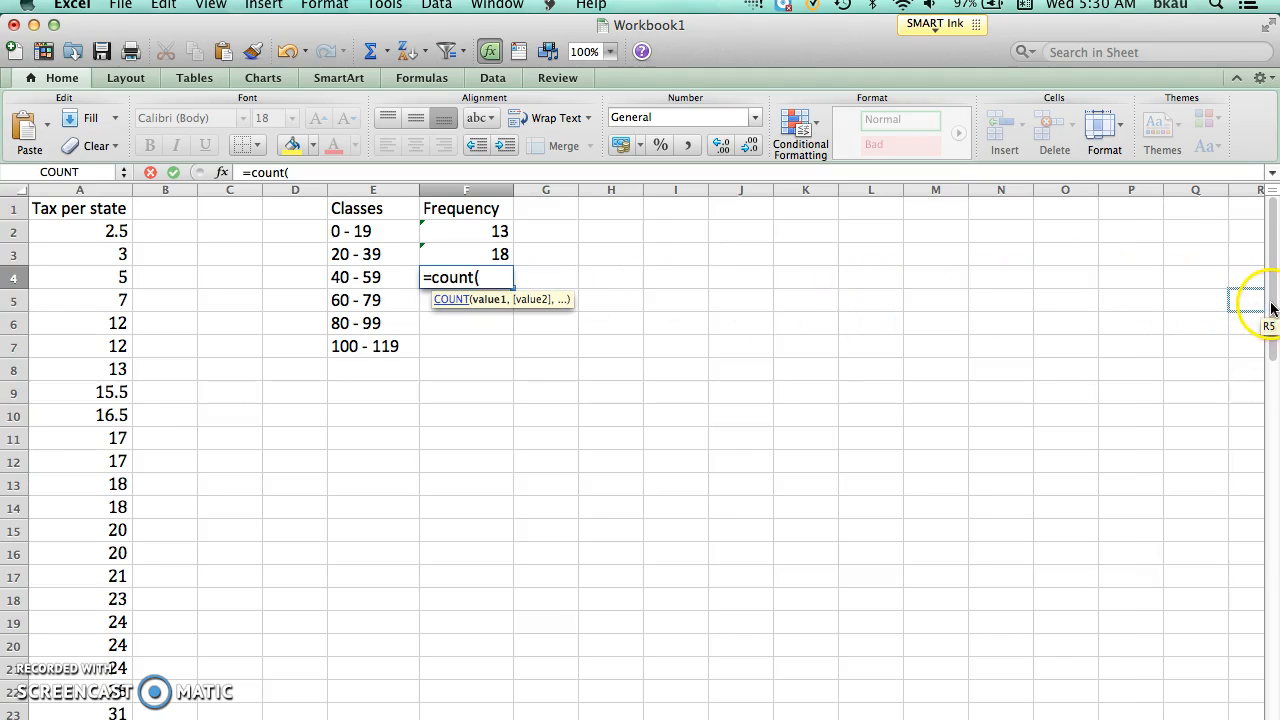
left_click_drag(1268, 295, 1219, 452)
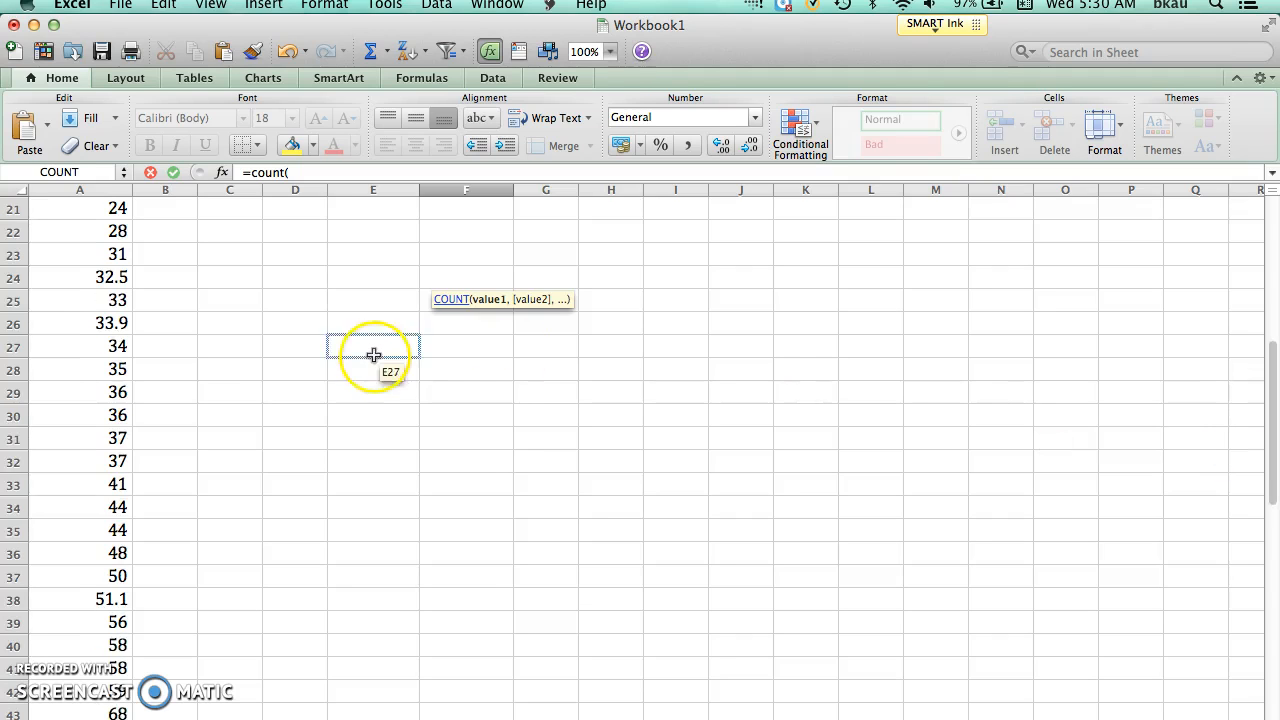
left_click(70, 486)
left_click_drag(70, 486, 74, 690)
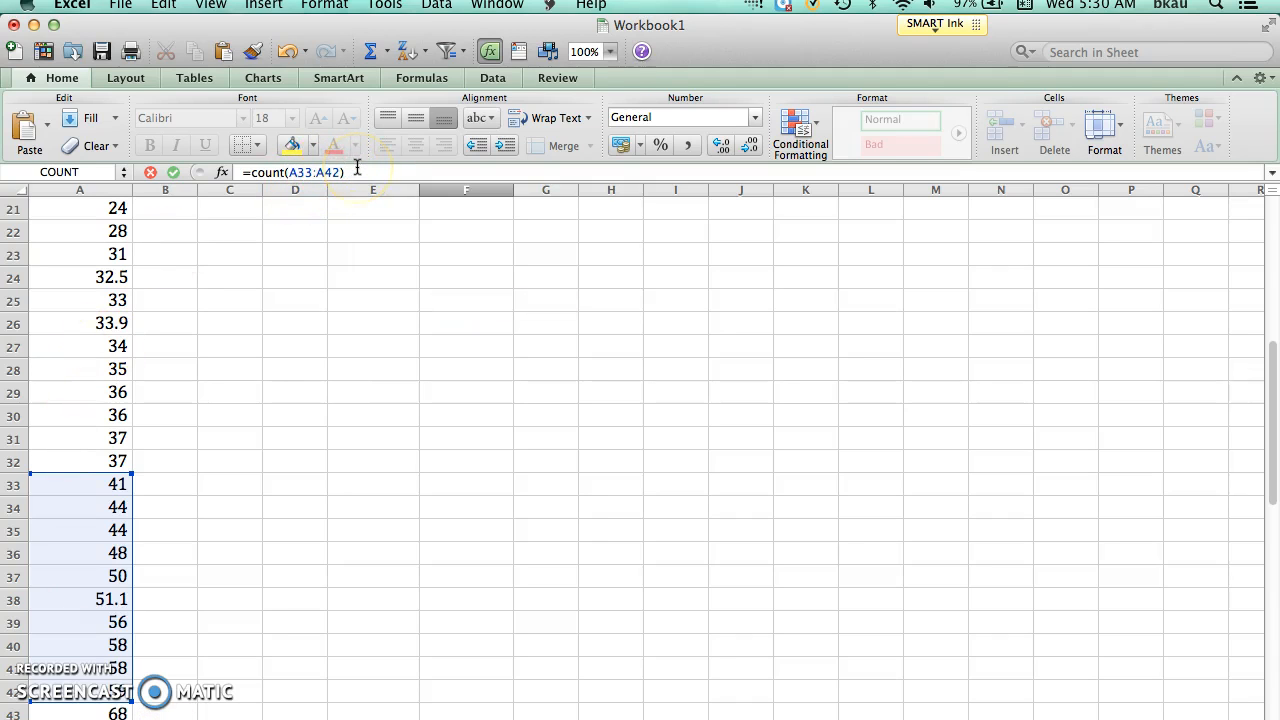
key("Escape")
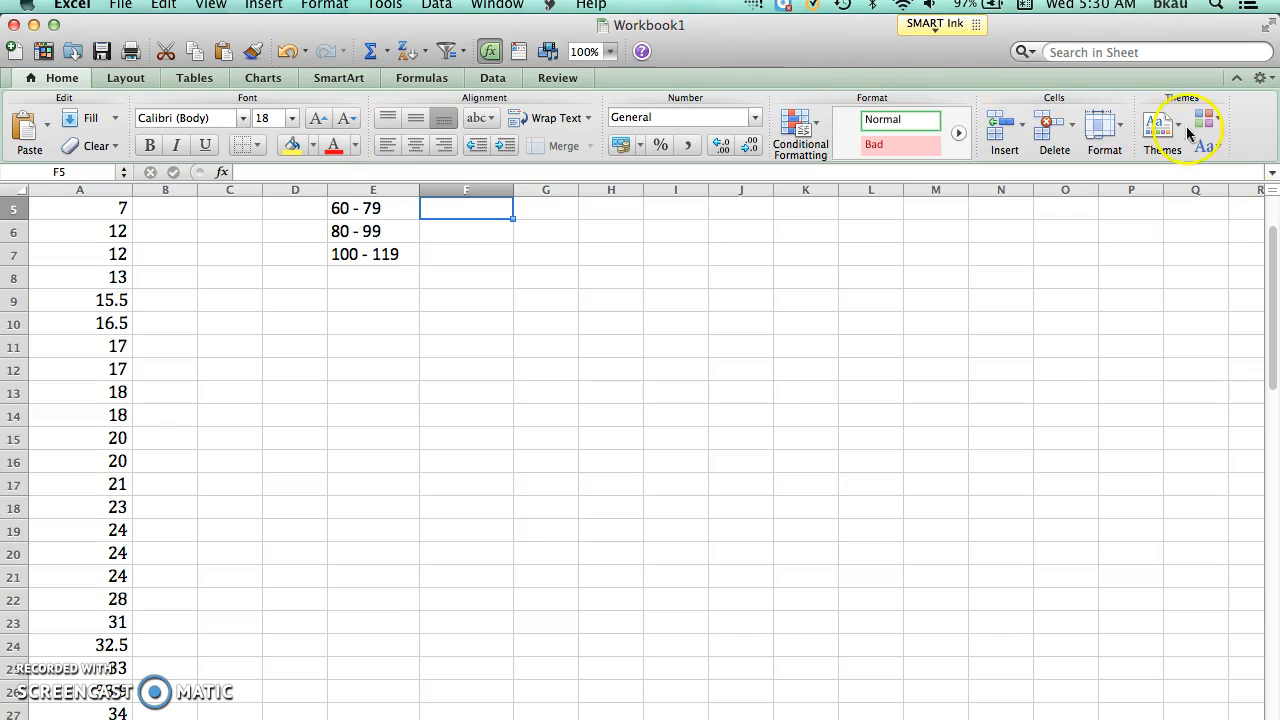
Step: Enter the formula =count(A43:A47) in cell F5 to get the frequency of the 60 - 79 class
left_click_drag(1272, 248, 1272, 221)
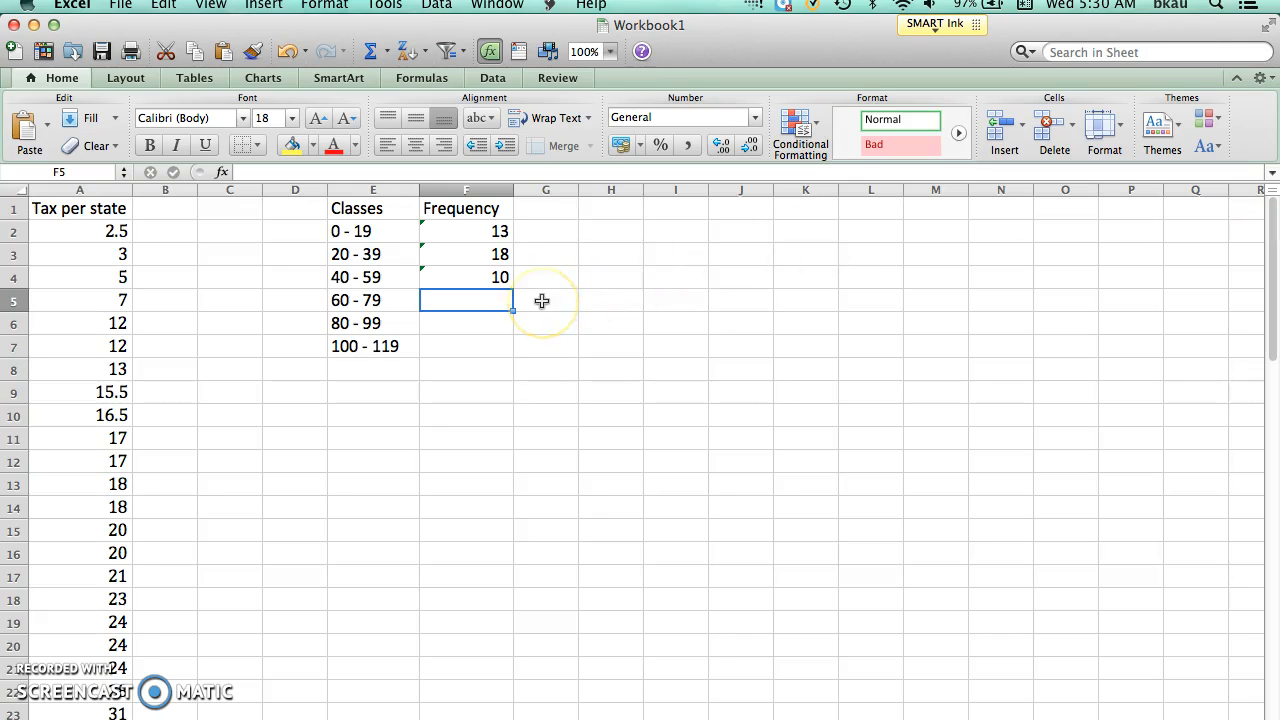
type("=cou")
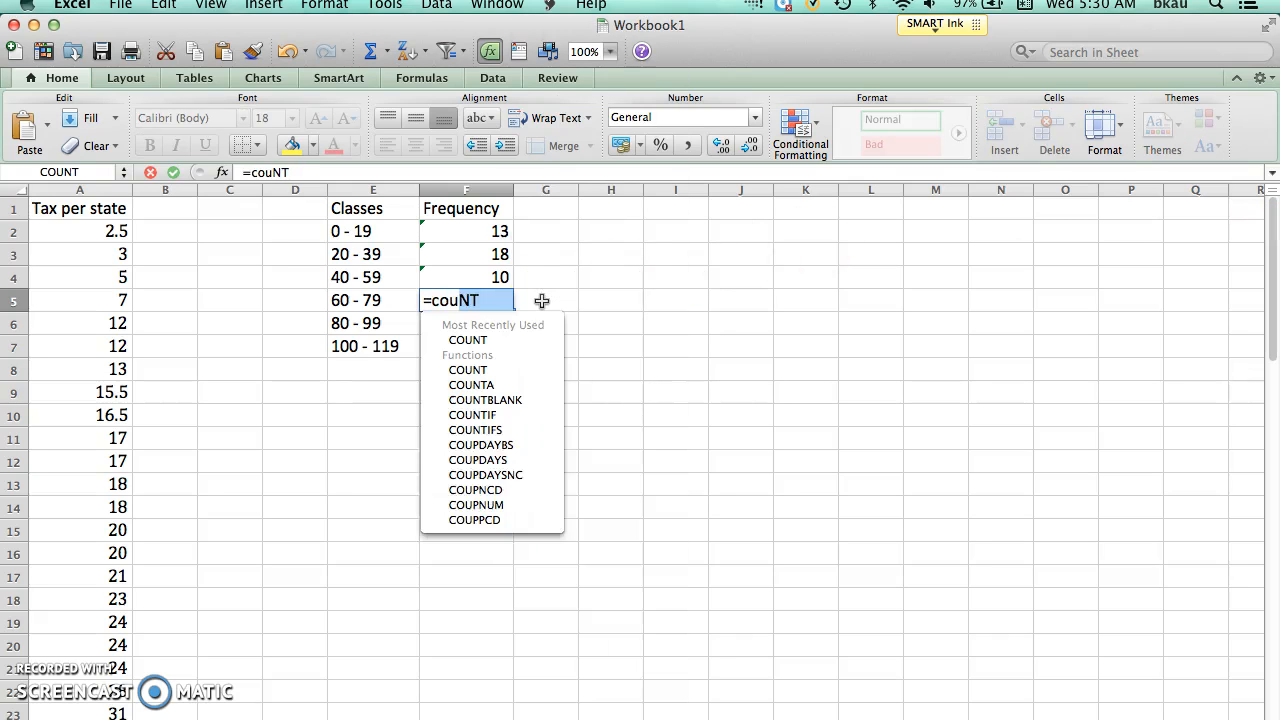
type("nt(")
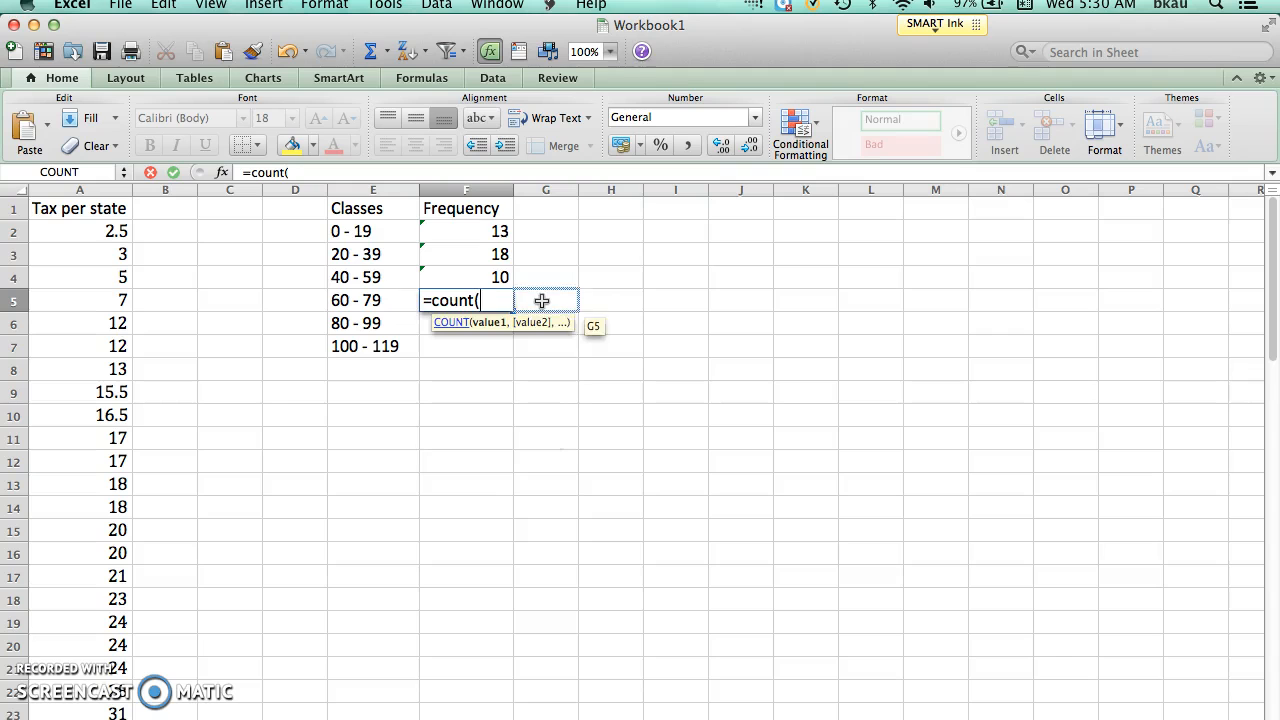
left_click_drag(1277, 221, 1220, 457)
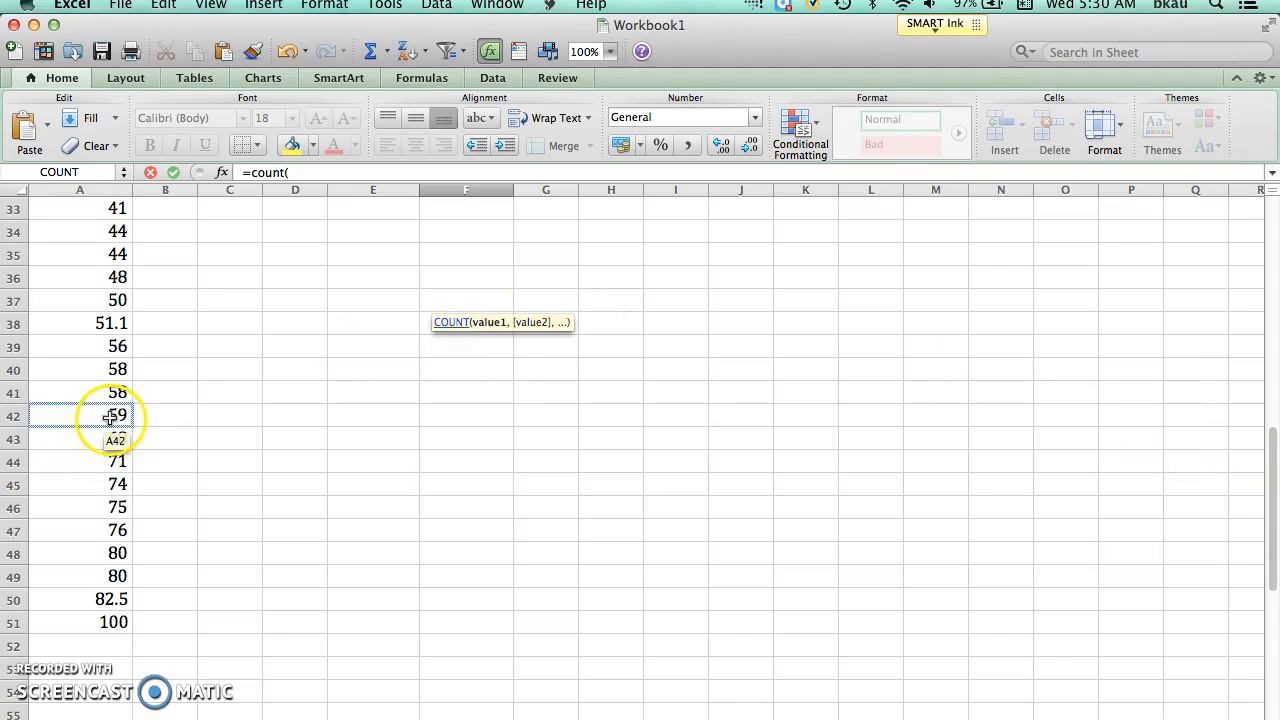
left_click_drag(97, 443, 94, 532)
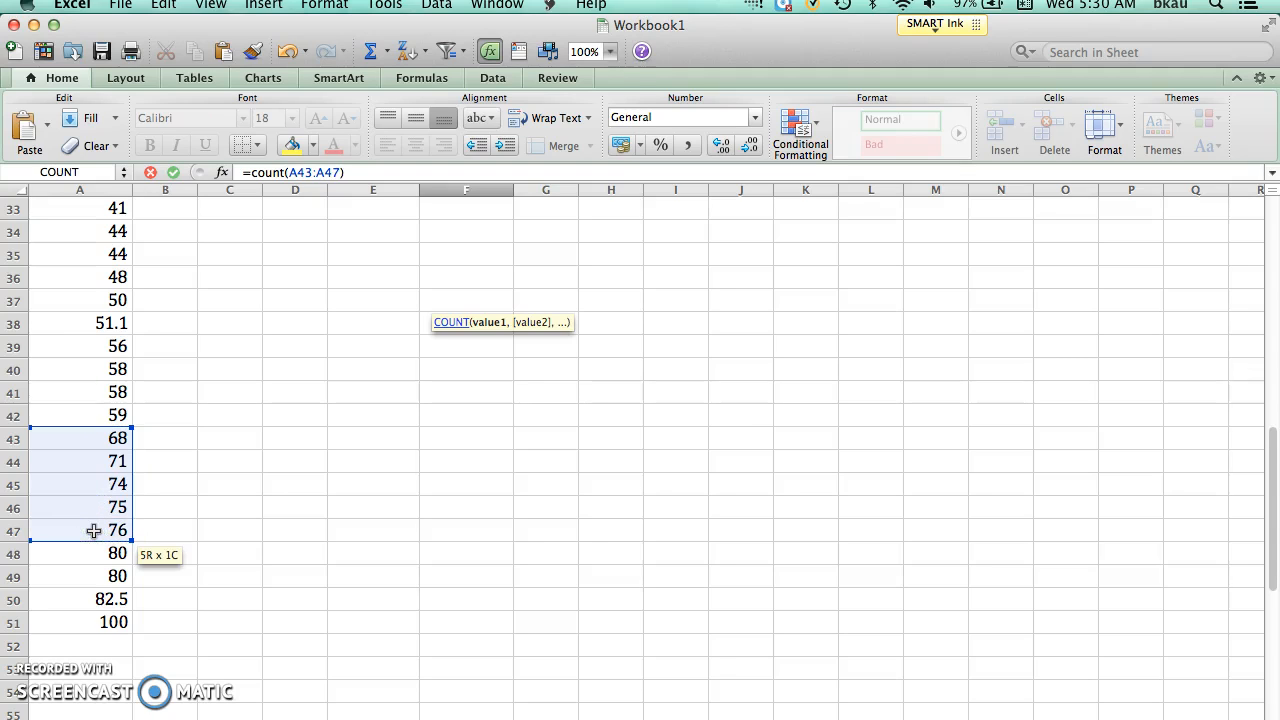
key("Escape")
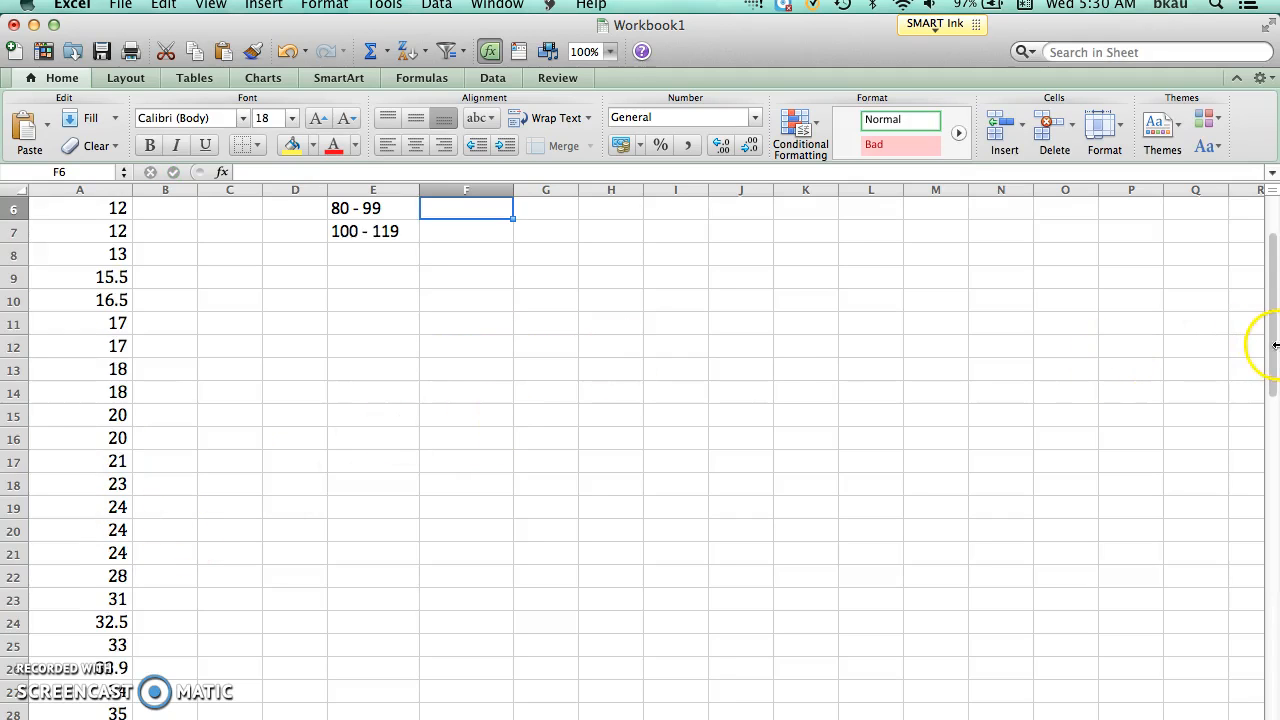
Step: Enter the formula =count(A48:A50) in cell F6 to get the frequency of the 80 - 99 class
left_click_drag(1275, 347, 1271, 322)
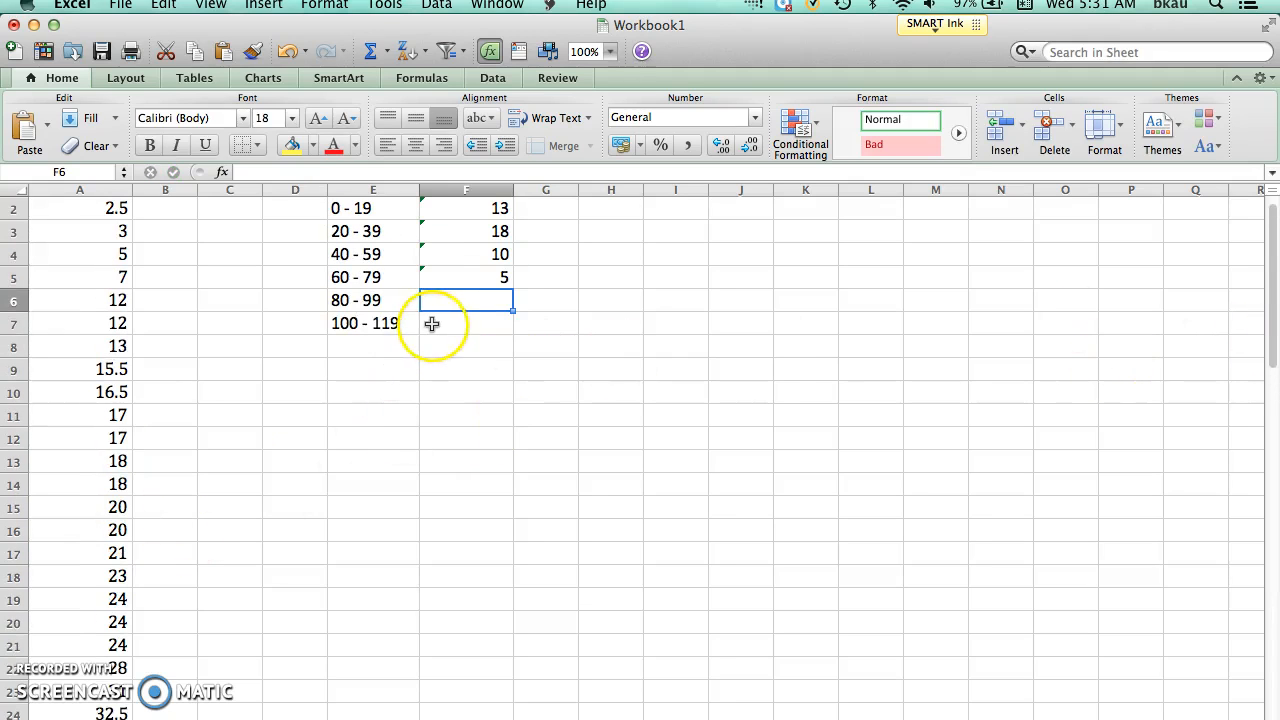
type("=")
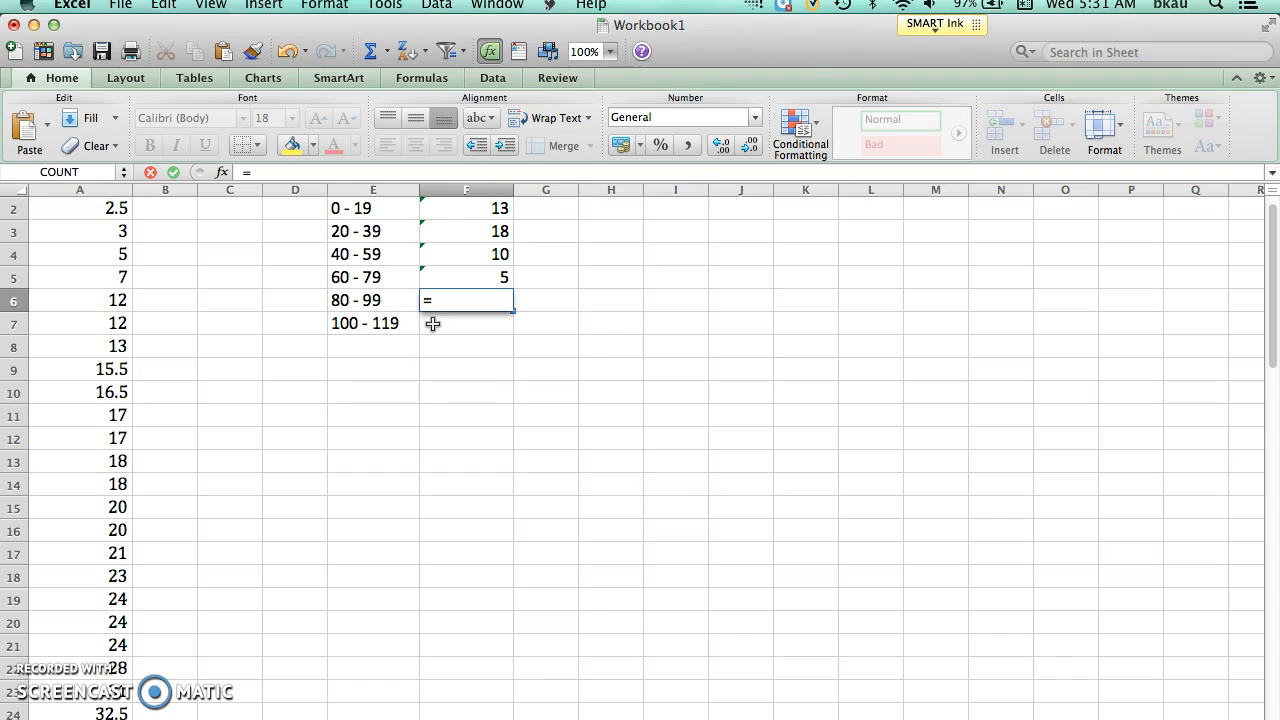
type("count")
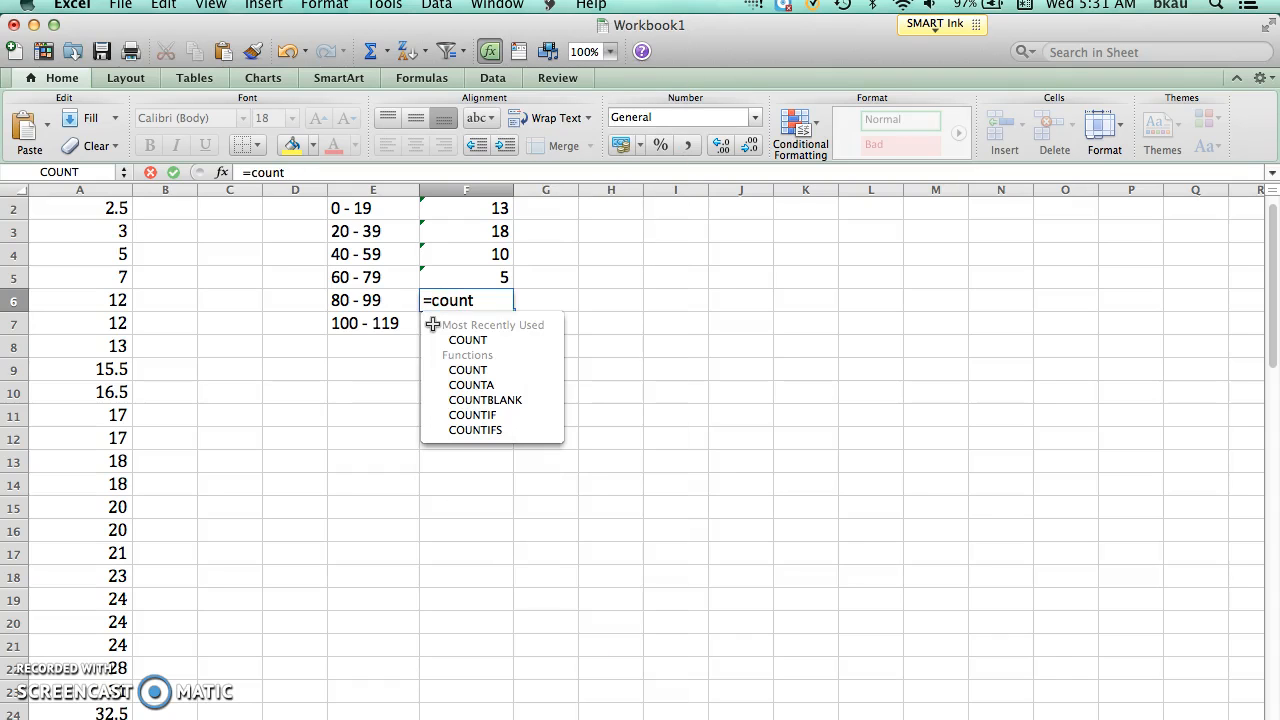
type("(")
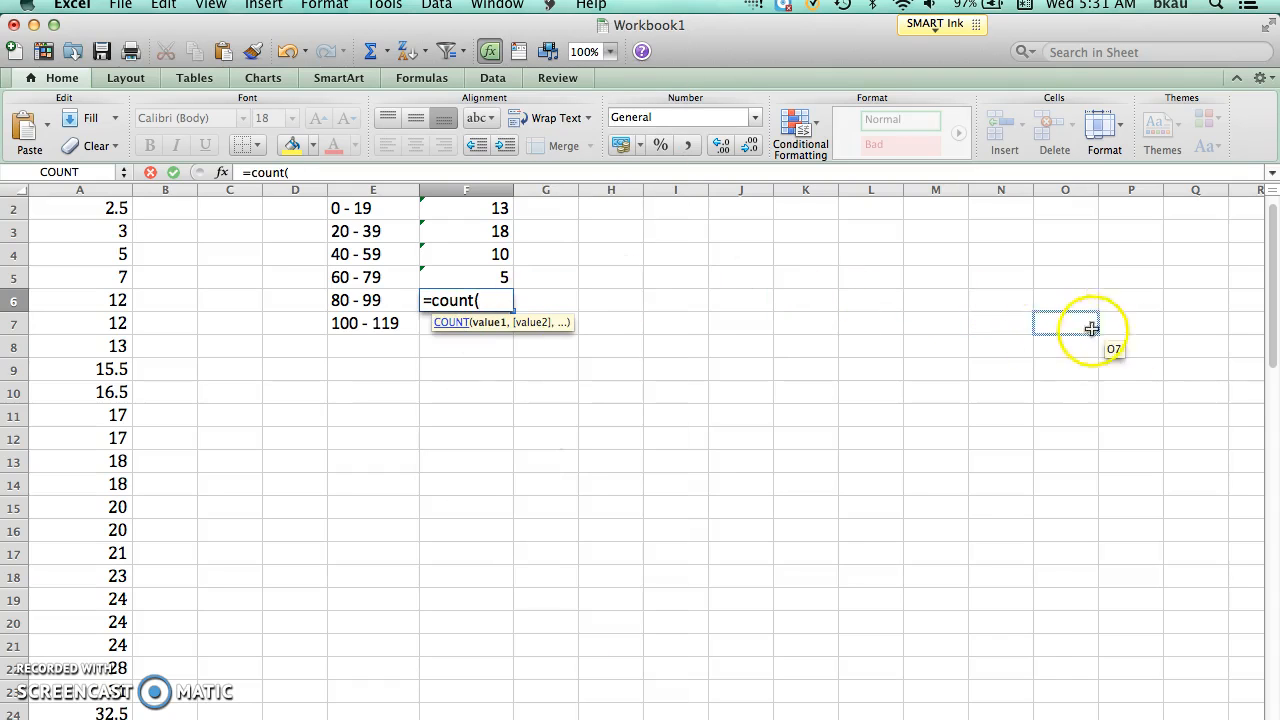
left_click_drag(1272, 334, 1063, 506)
left_click_drag(63, 568, 84, 618)
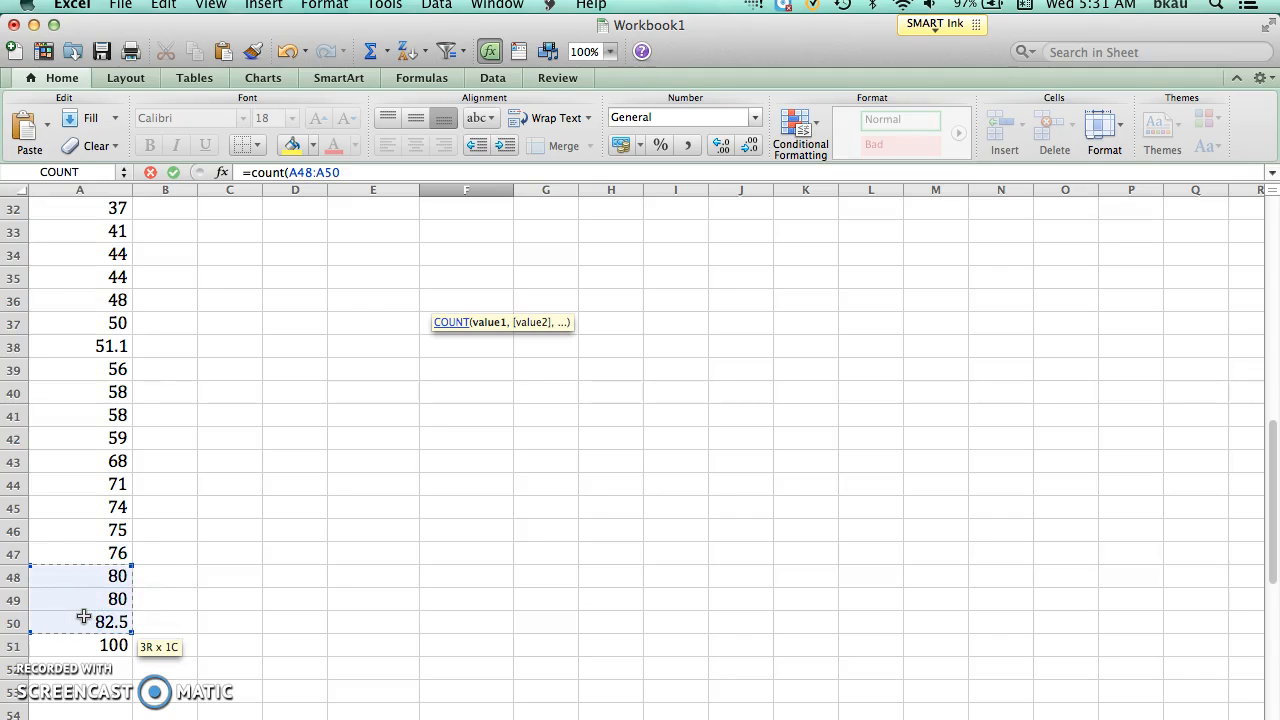
key("Escape")
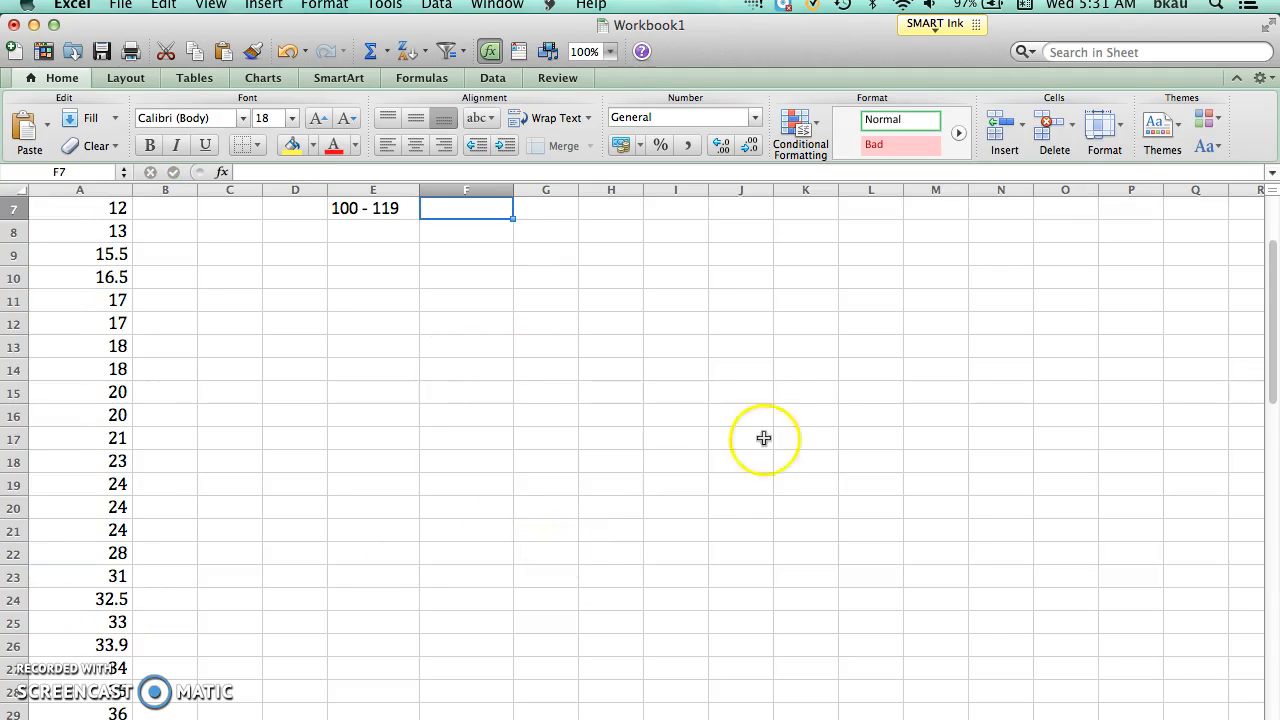
Step: Enter 1 in cell F7 as the frequency of the 100 - 119 class
left_click_drag(1273, 284, 1236, 244)
type("1")
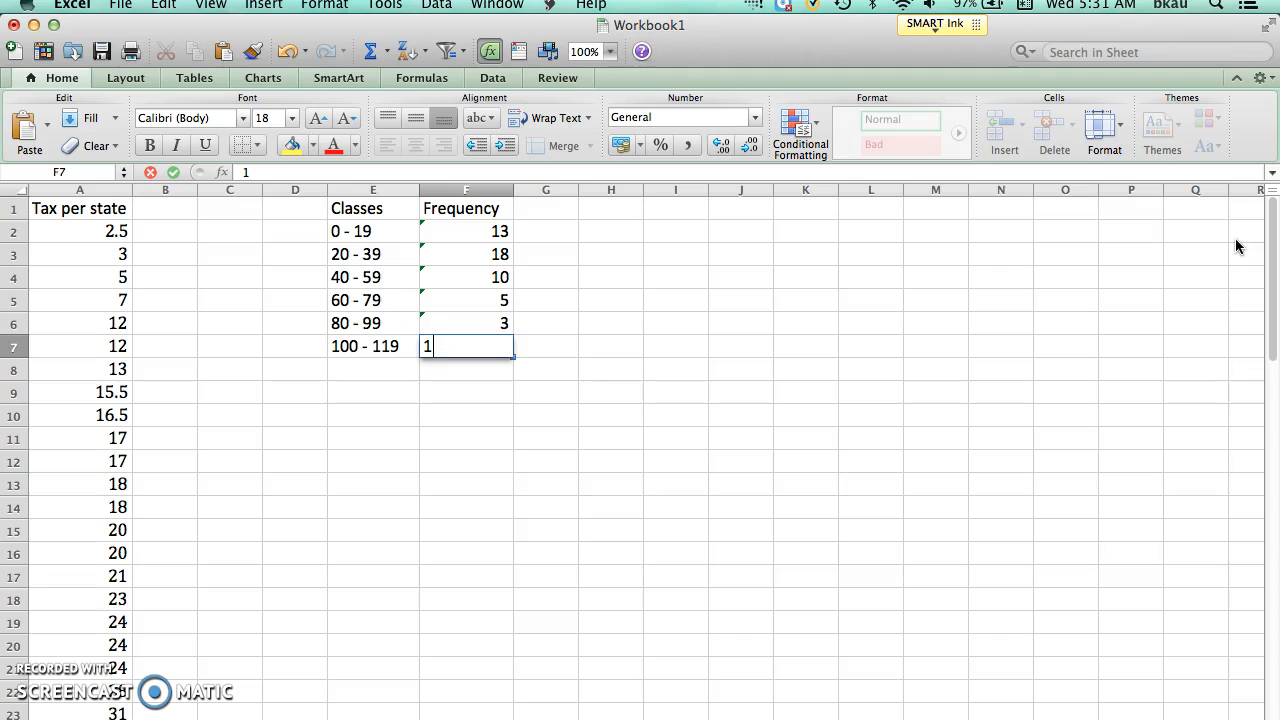
key("Return")
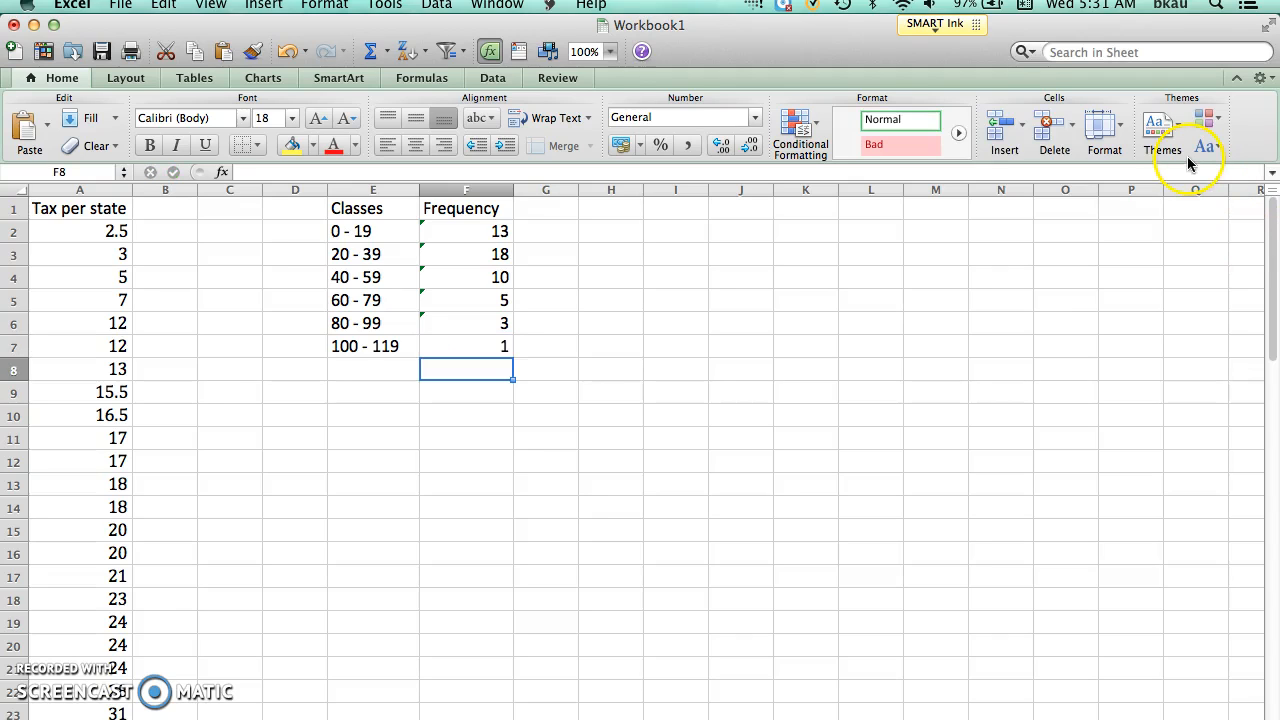